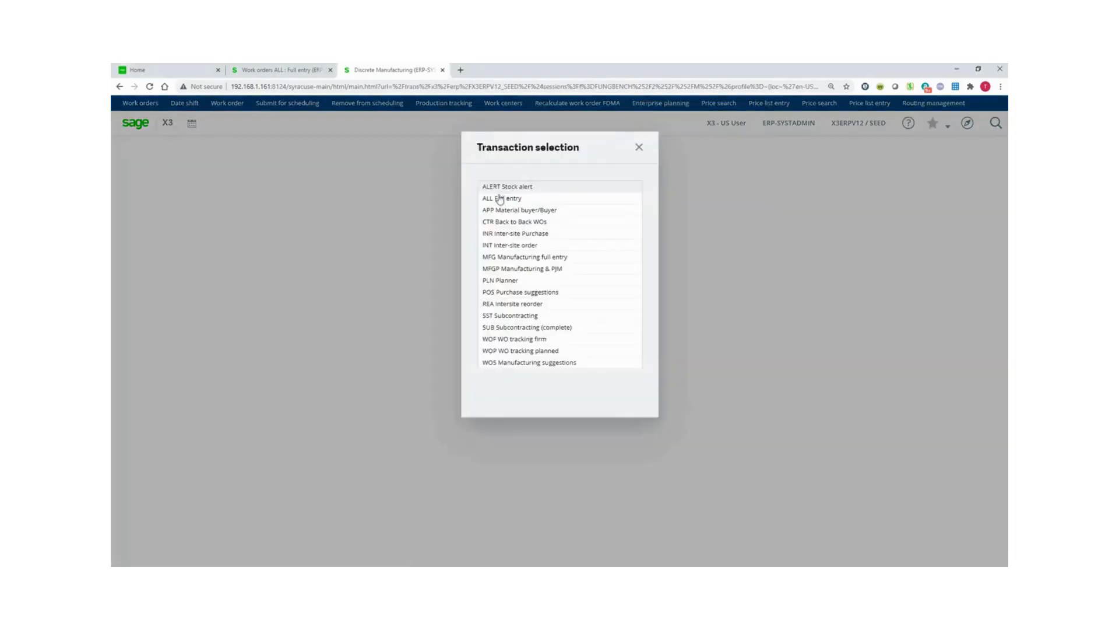
Choose the ALL Full entry transaction to open Enterprise planning for site NA012.
left_click(503, 200)
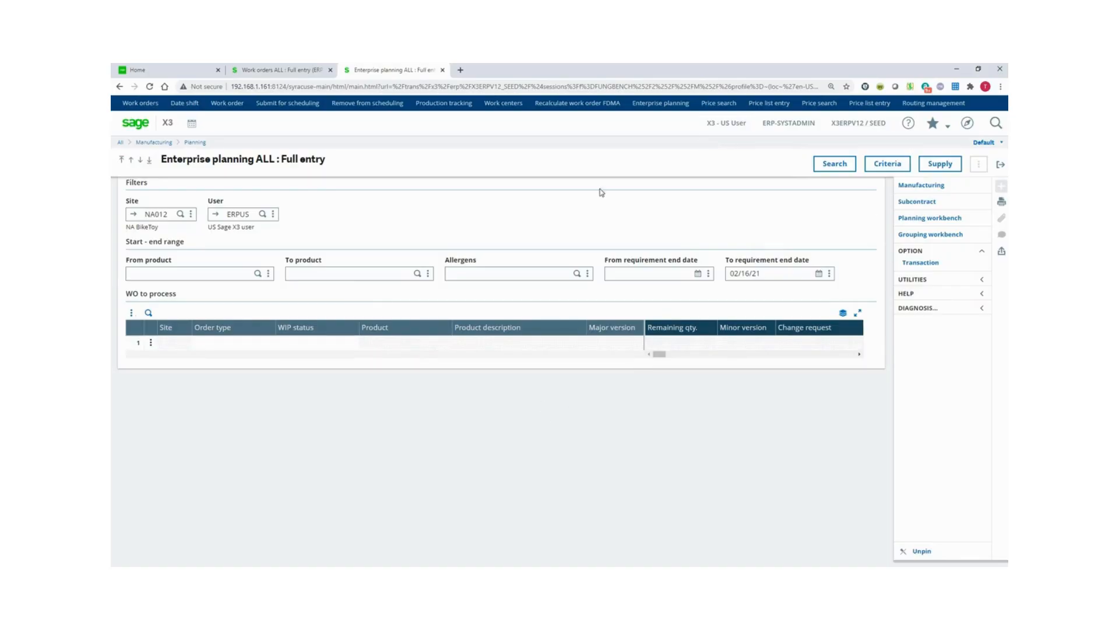
Recall the saved BIKE criteria memo to list 32 orders for products FIN002–FIN006.
left_click(880, 168)
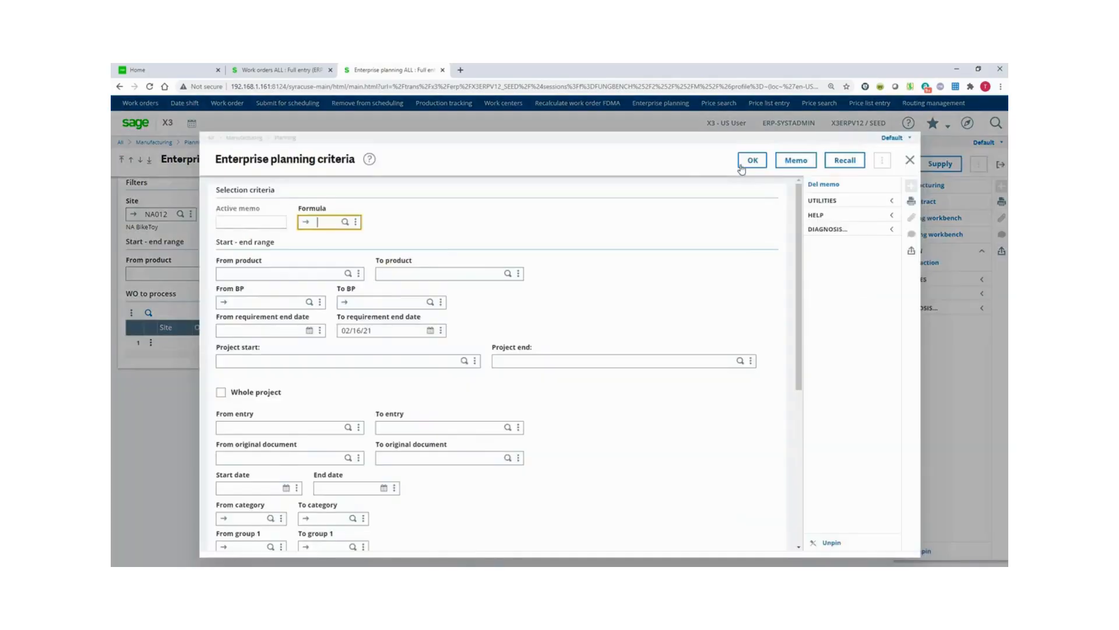
left_click(843, 160)
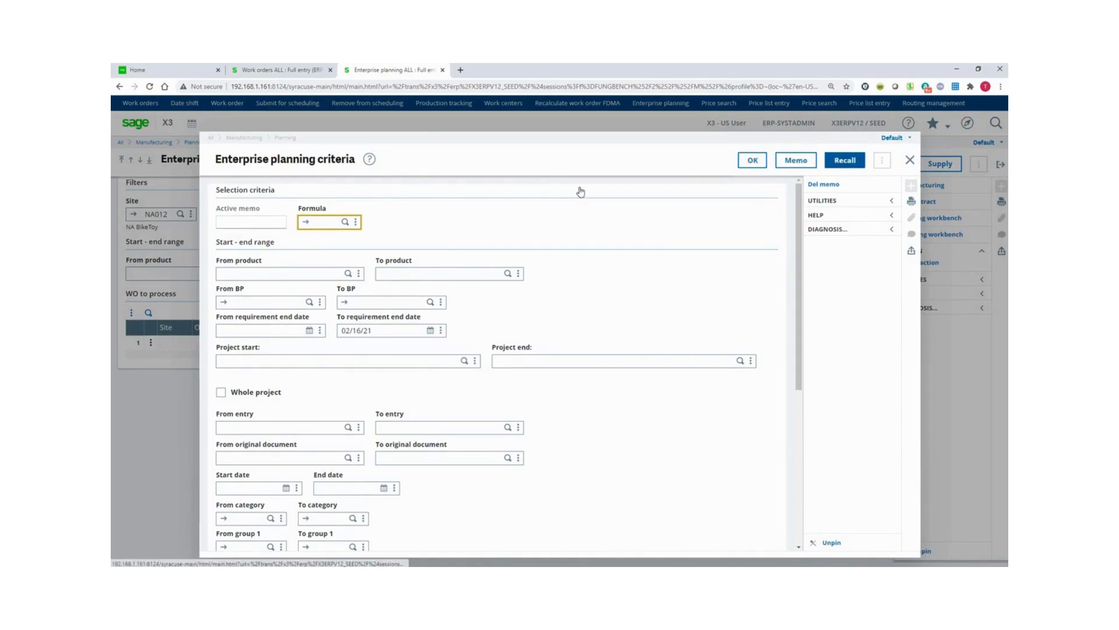
left_click(533, 201)
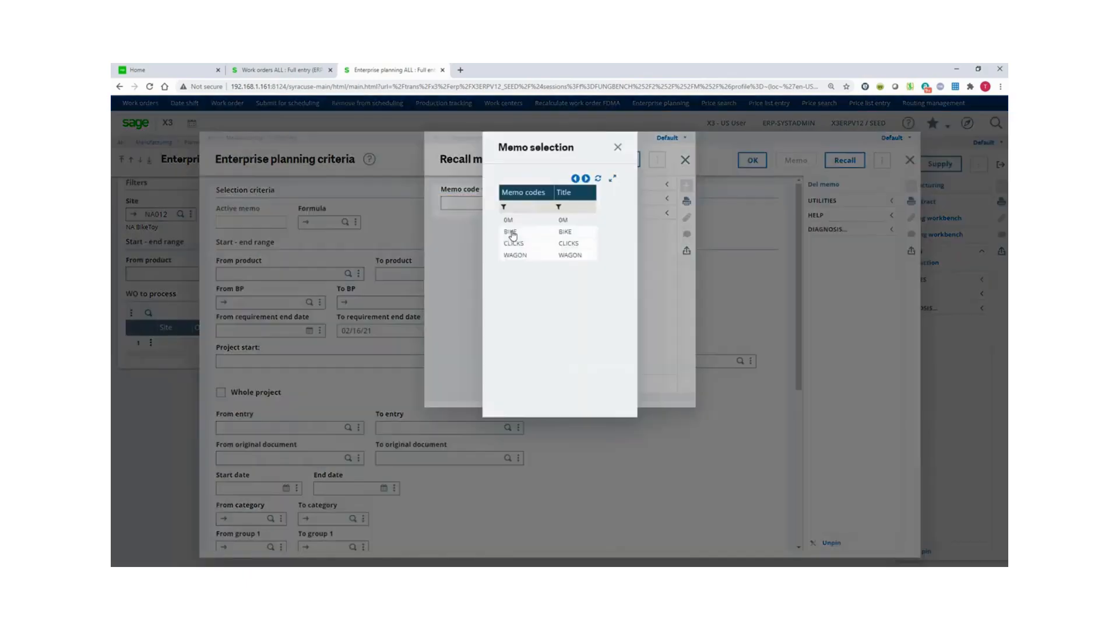
left_click(513, 232)
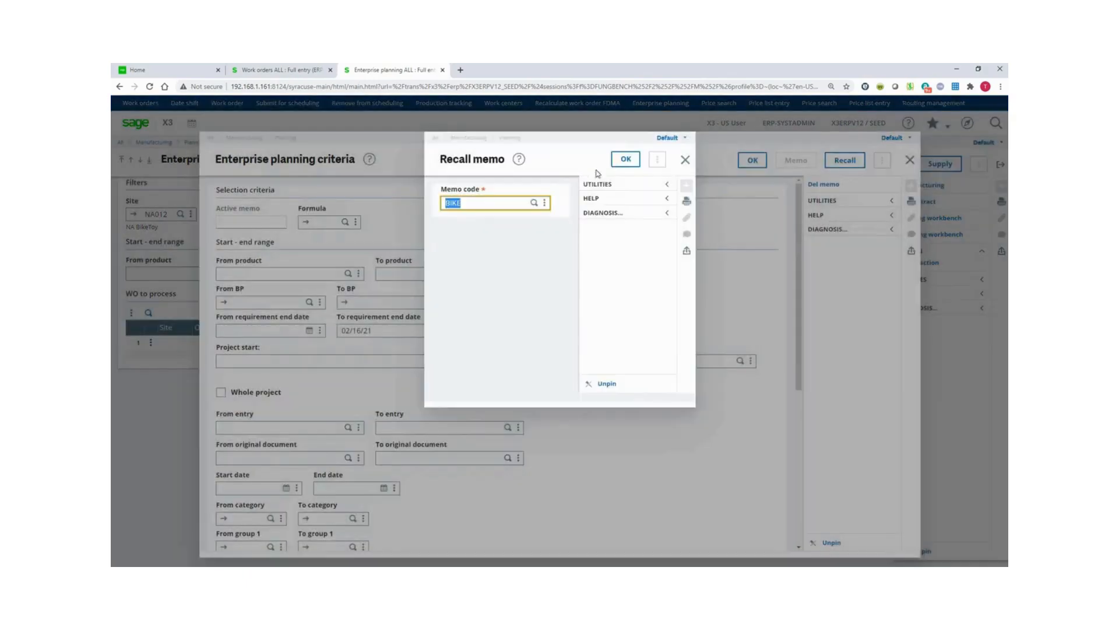
left_click(626, 163)
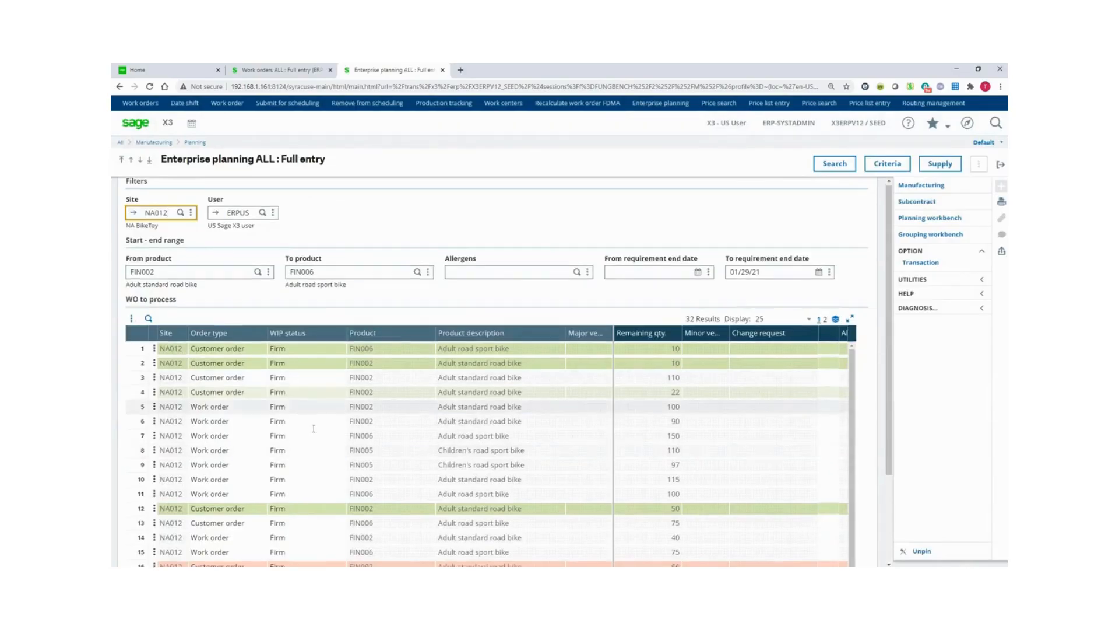
Scroll the planning list and check the actions available for row 17's FIN006 customer order.
scroll(172, 451, "down", 2)
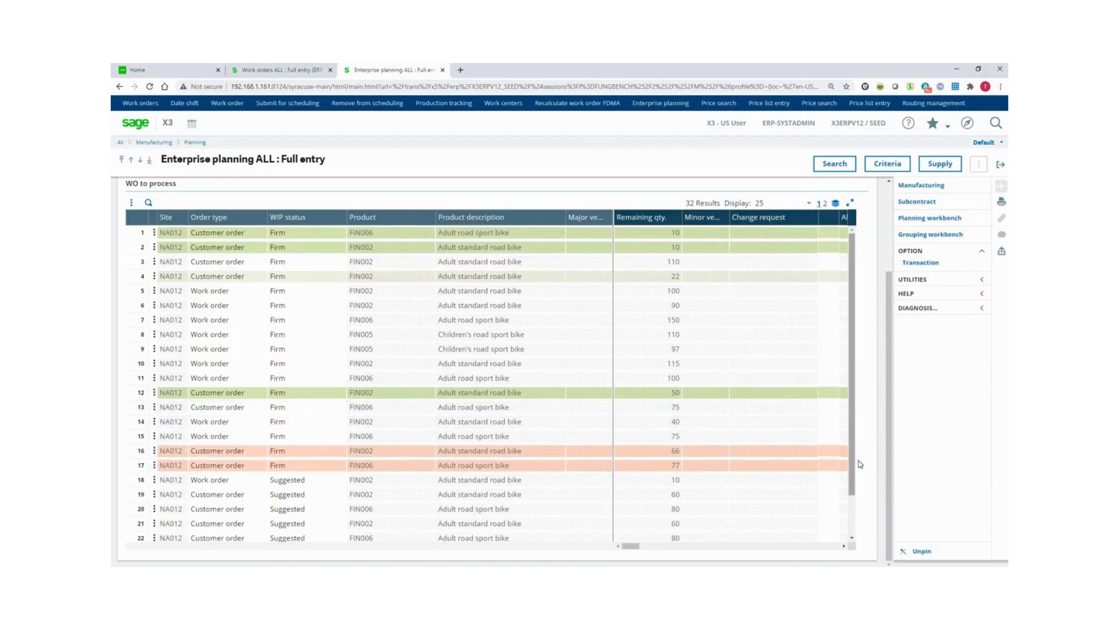
scroll(732, 487, "down", 1)
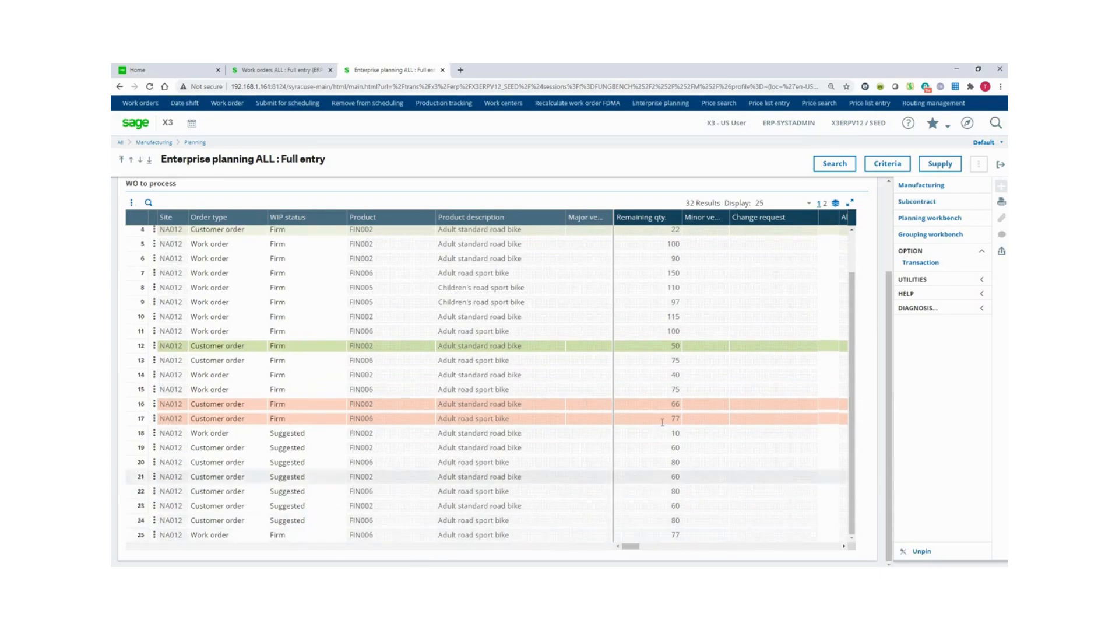
left_click(149, 420)
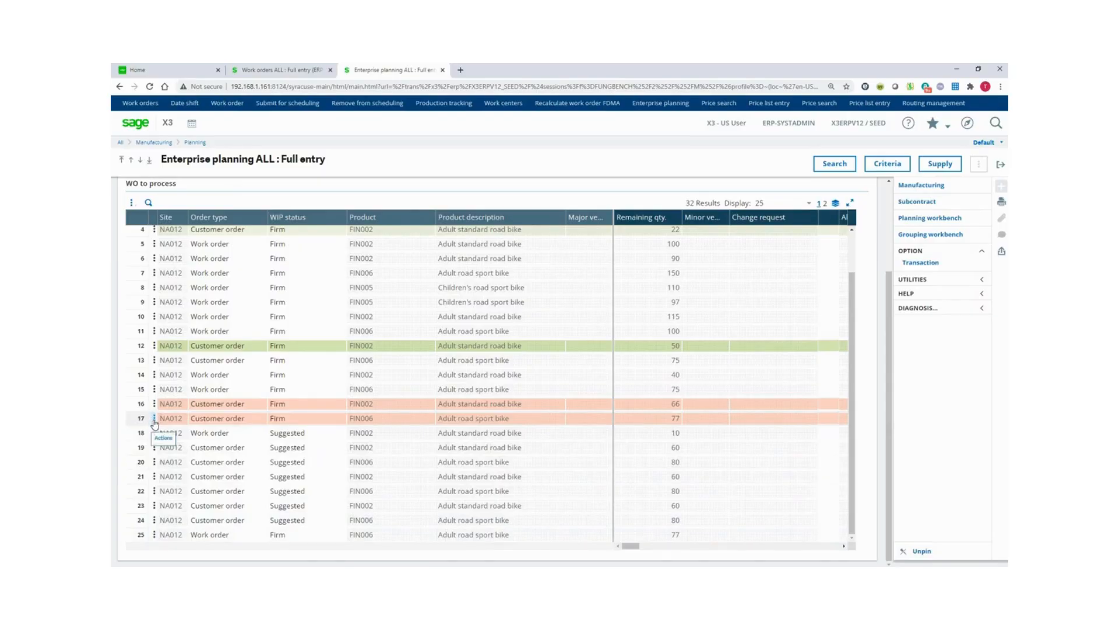
left_click(154, 419)
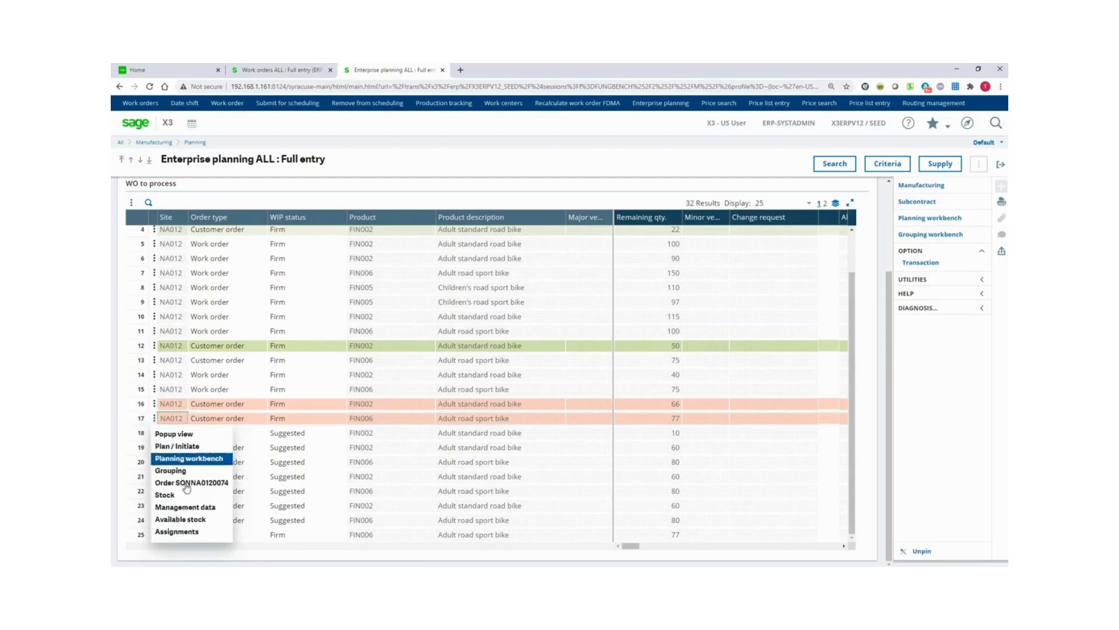
left_click(292, 534)
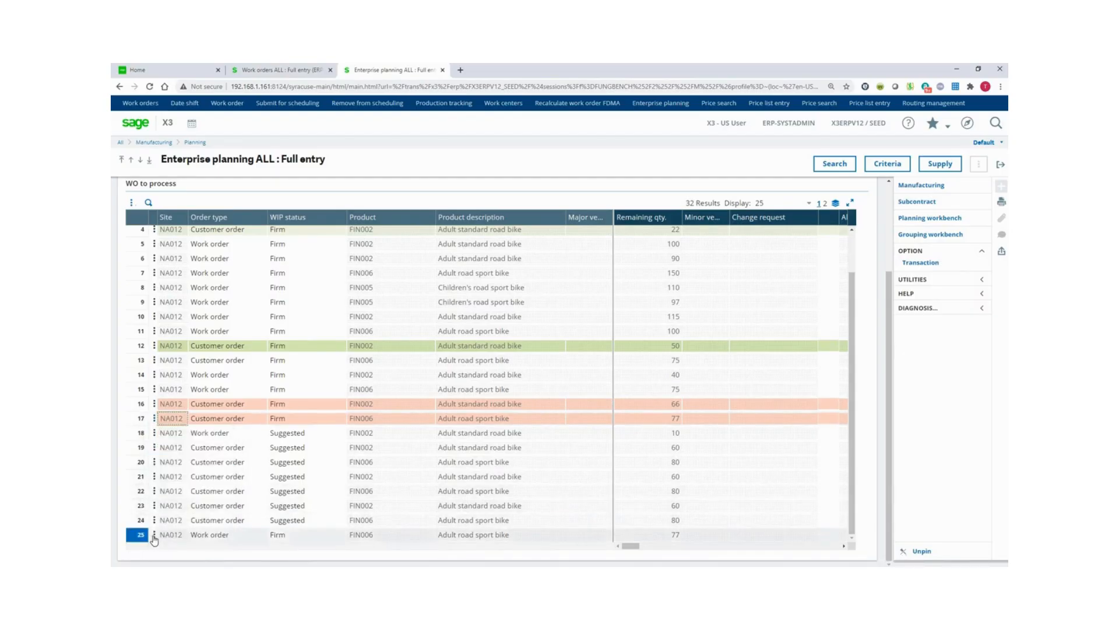
Open row 25's work order in the ALL Full entry transaction.
left_click(154, 537)
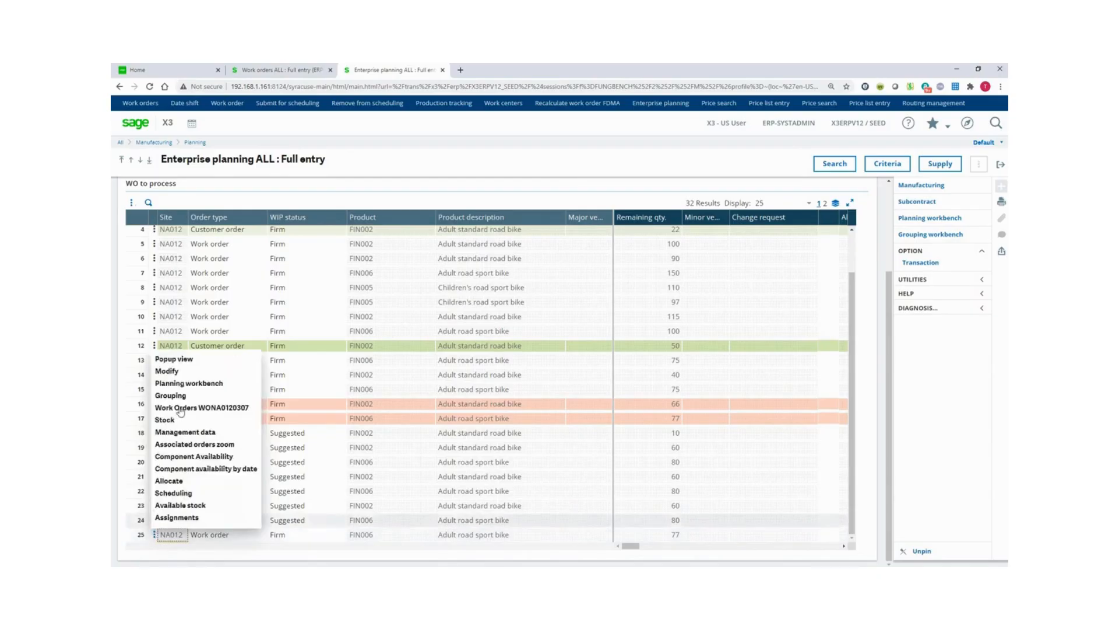
left_click(212, 410)
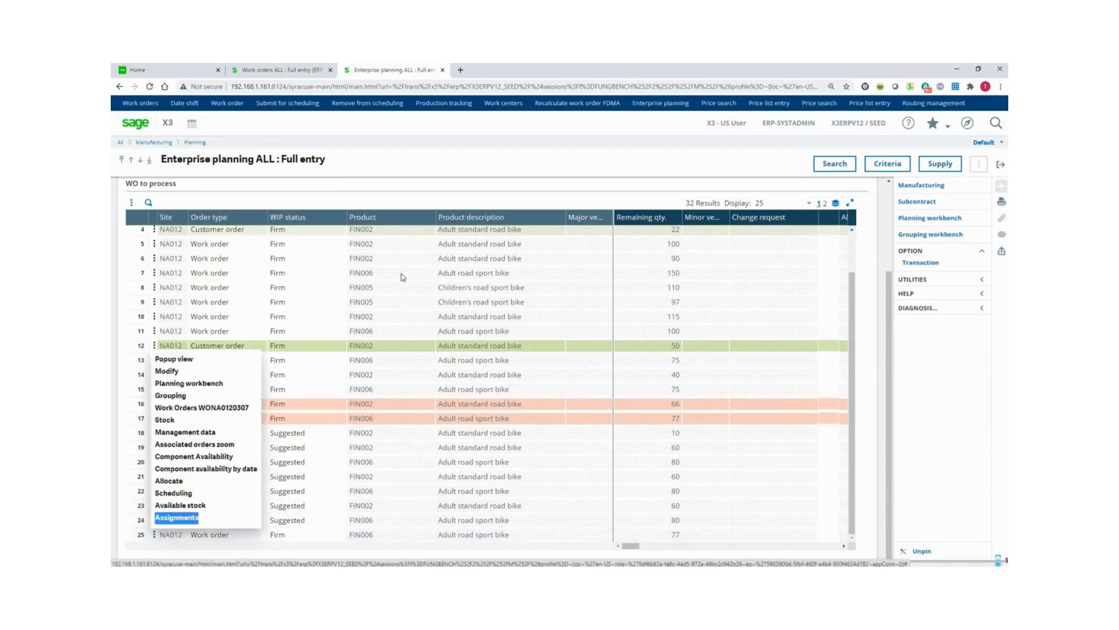
left_click(502, 186)
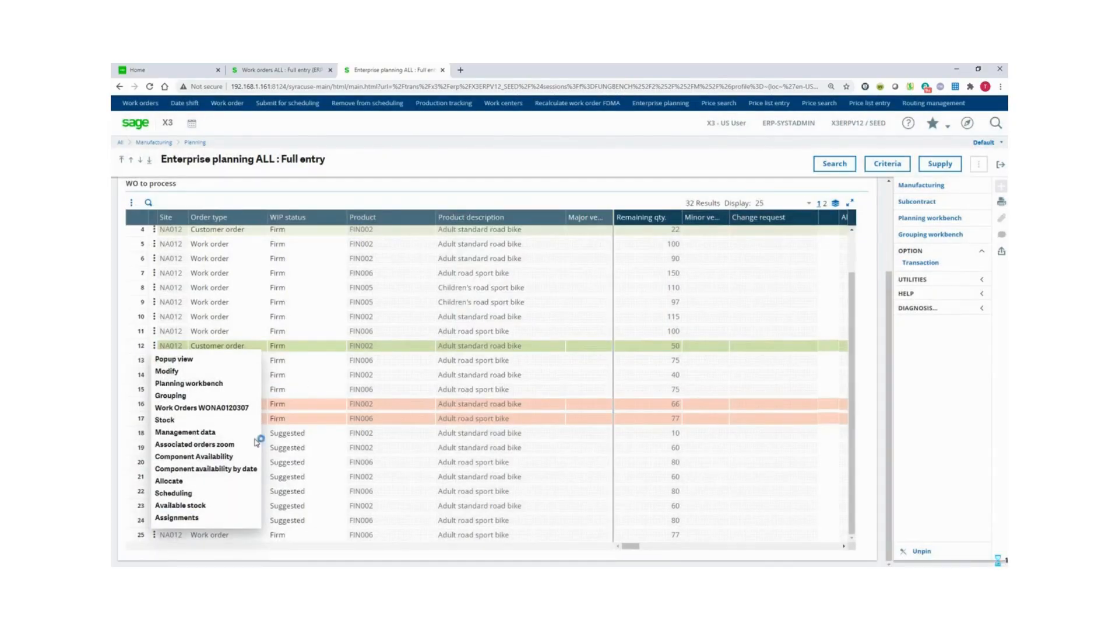
Review the released product detail of the 77-bike FIN006 work order, then return to it.
left_click(183, 405)
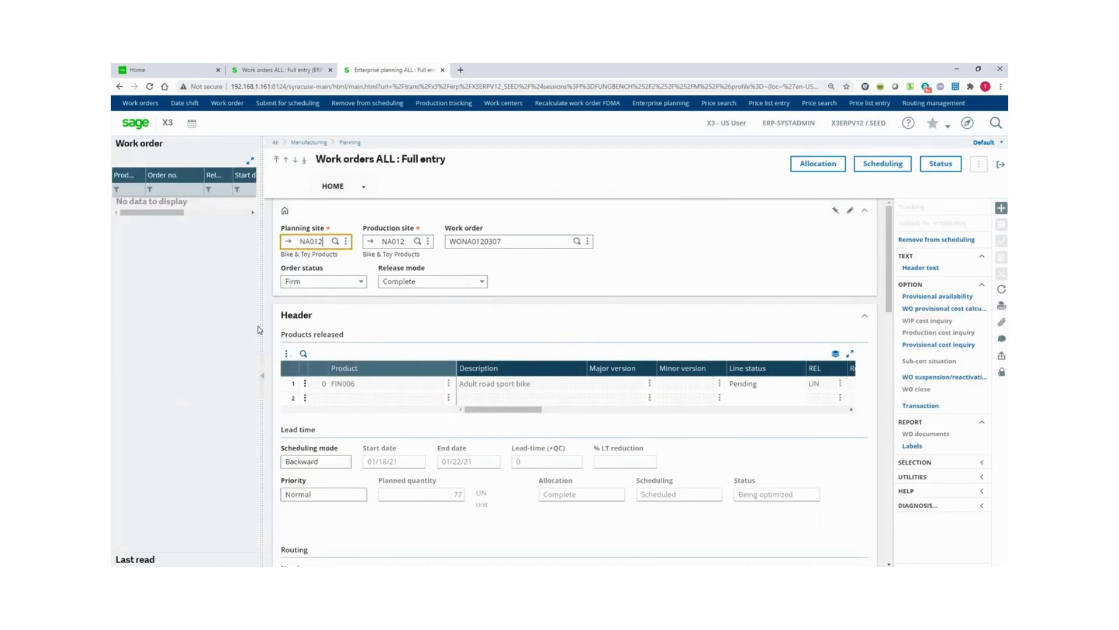
left_click_drag(261, 326, 199, 324)
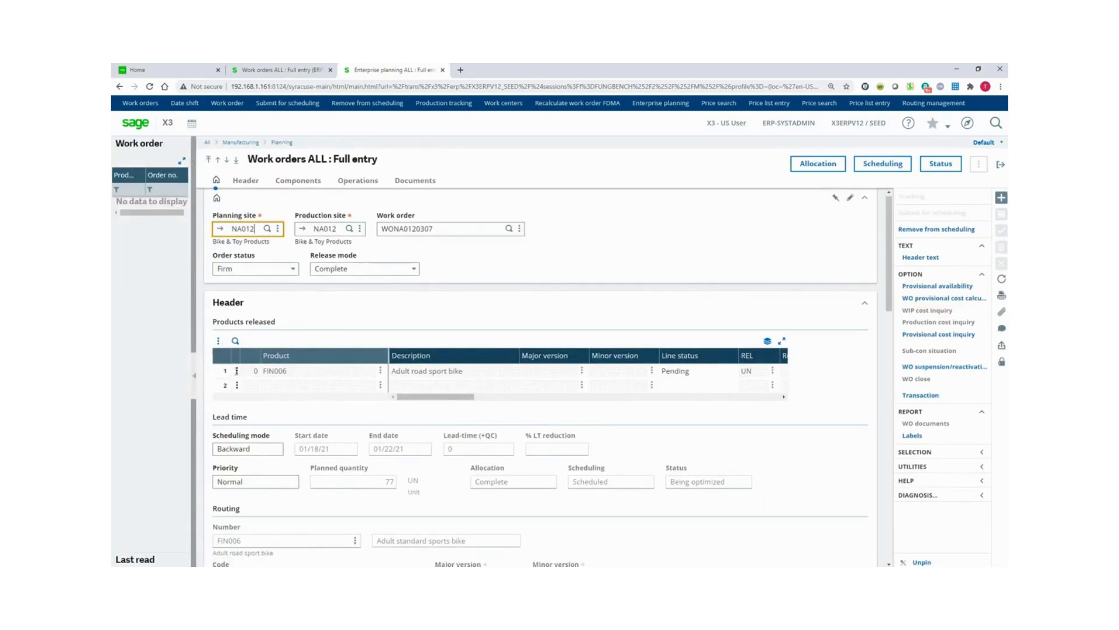
left_click(232, 371)
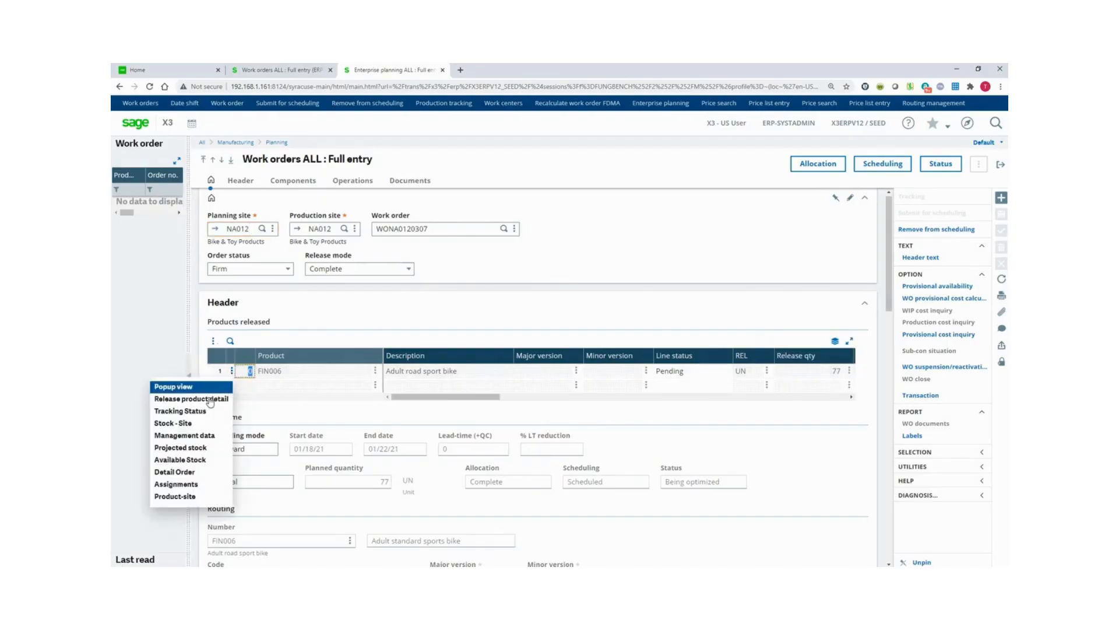
left_click(211, 401)
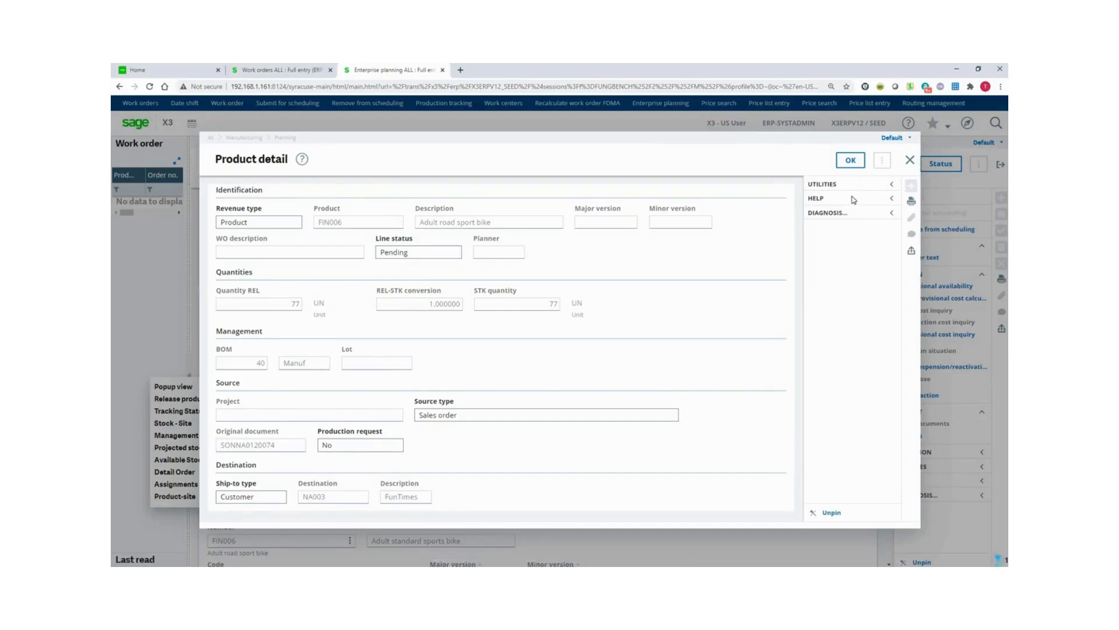
left_click(858, 162)
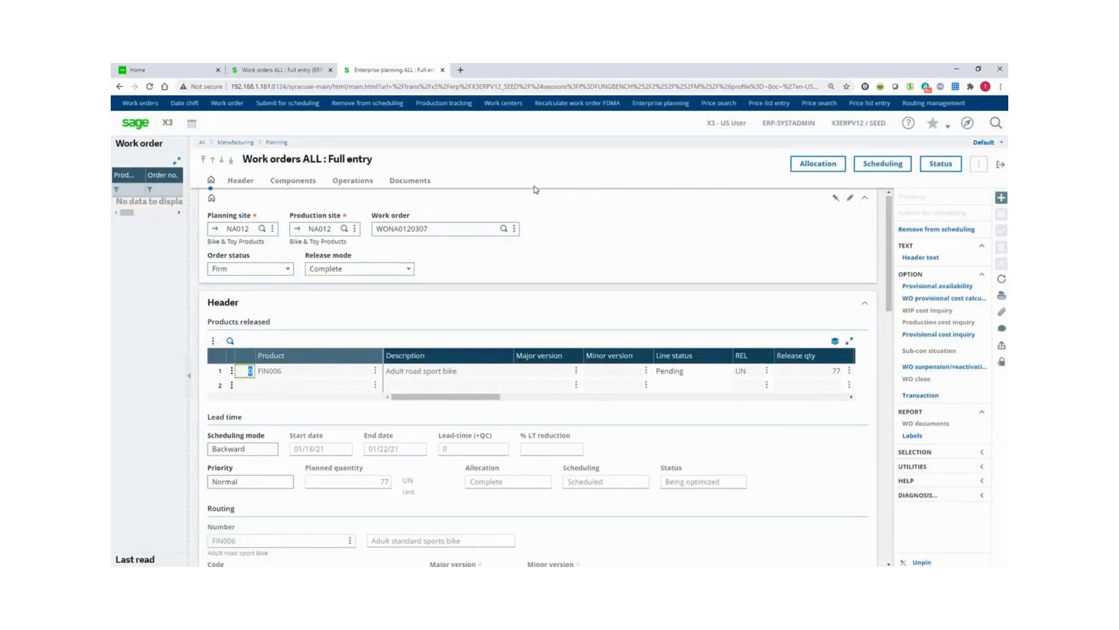
Show the work order's 10 allocated components and scroll down to its six pending operations.
left_click(295, 182)
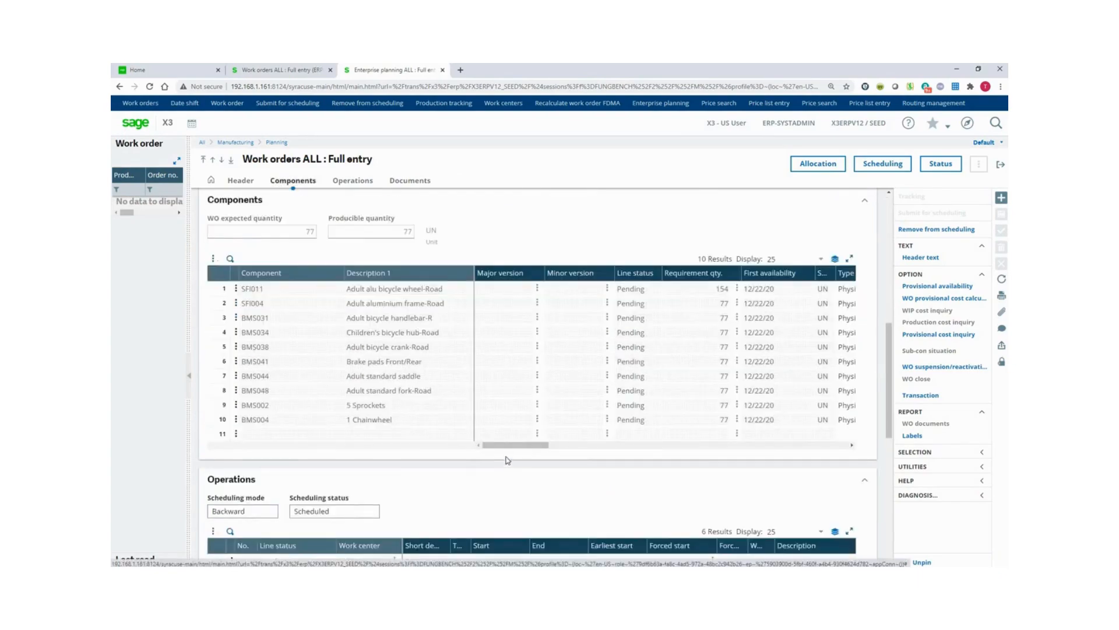
left_click_drag(516, 448, 558, 458)
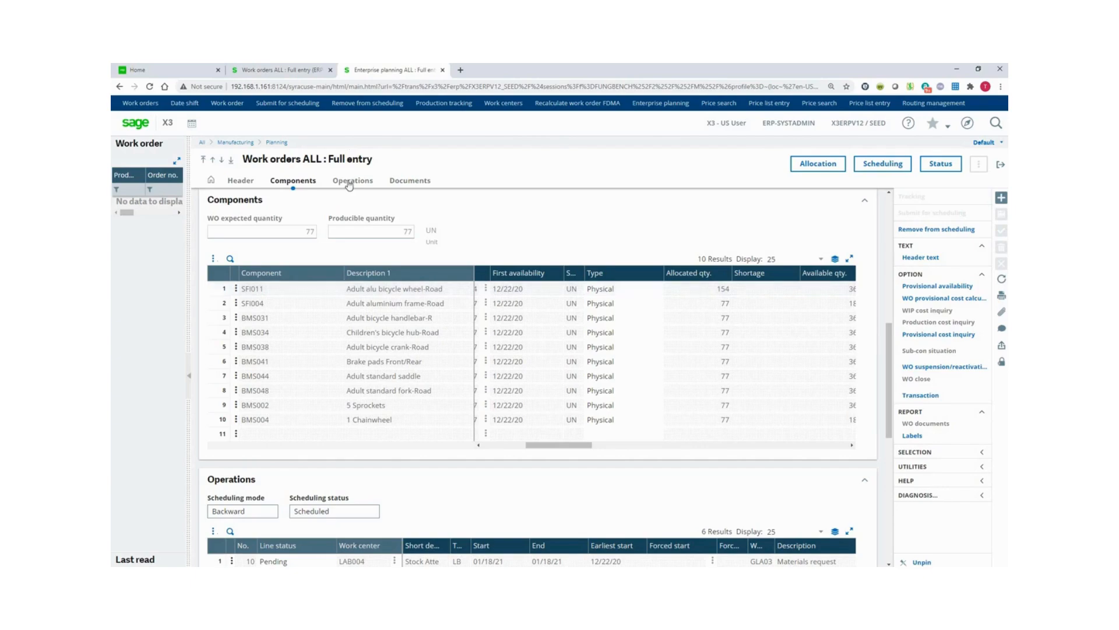
scroll(400, 425, "down", 3)
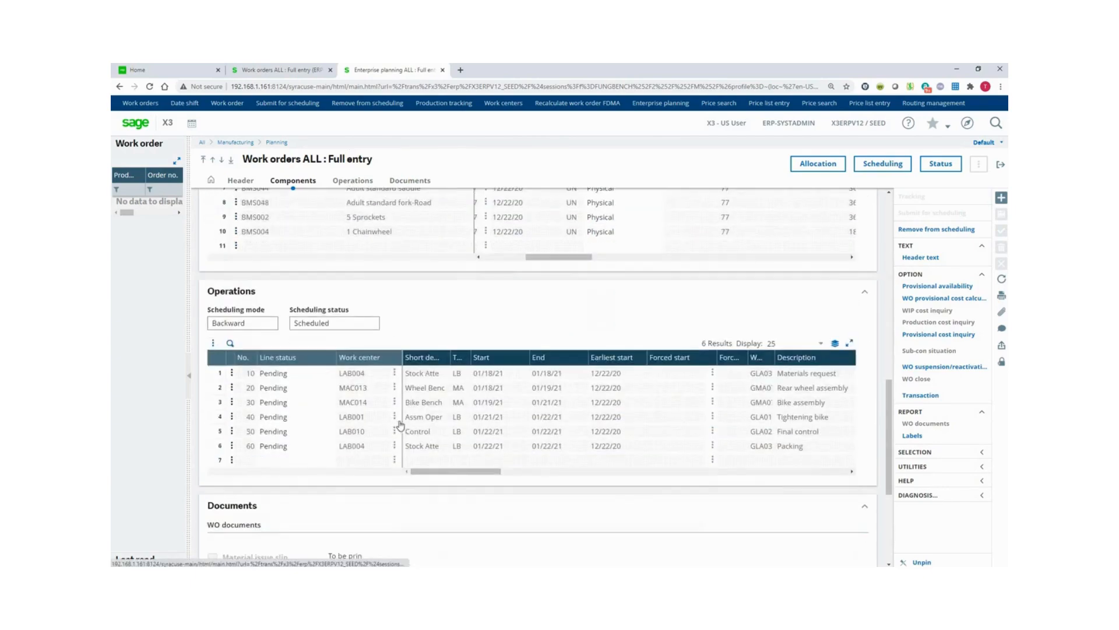
Show the six operations from Materials request to Packing and open their Scheduling details.
left_click(369, 182)
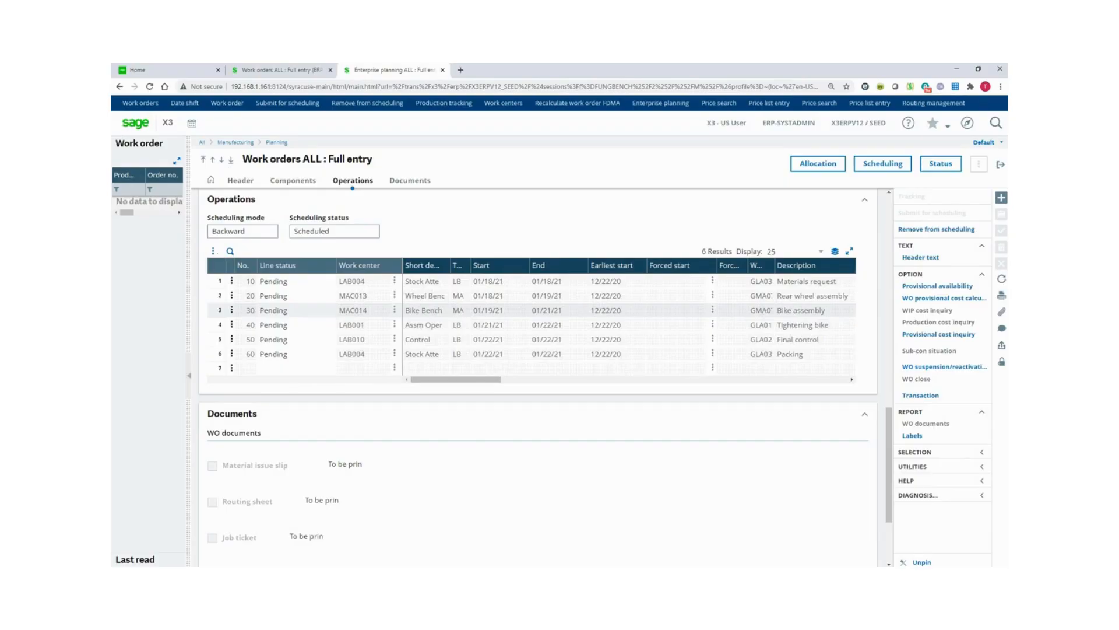
left_click(876, 166)
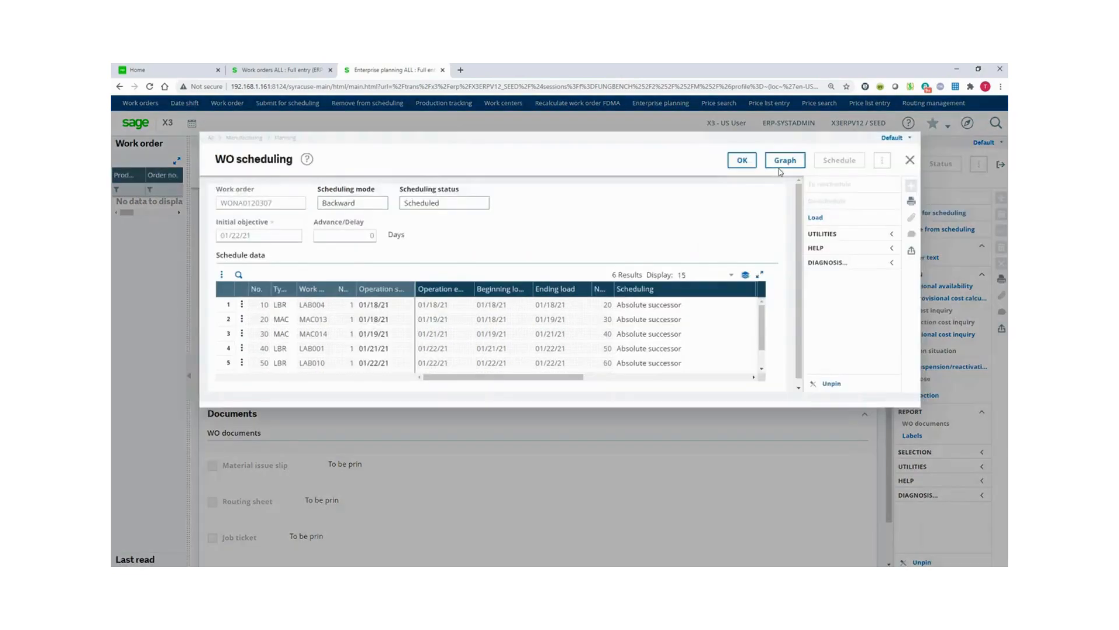
left_click(781, 162)
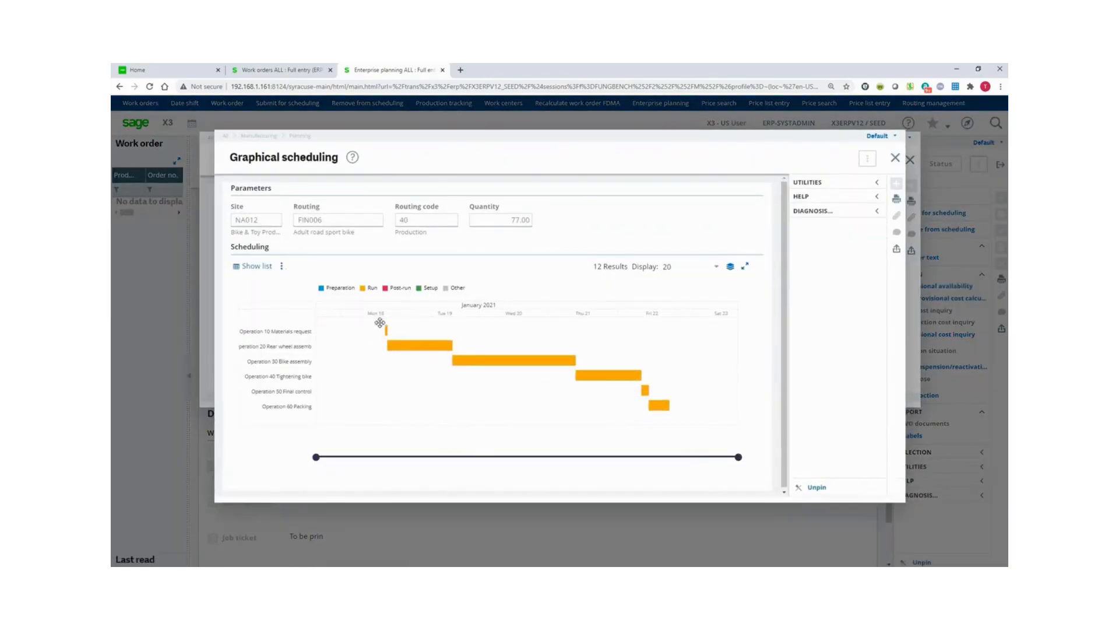
mouse_move(387, 333)
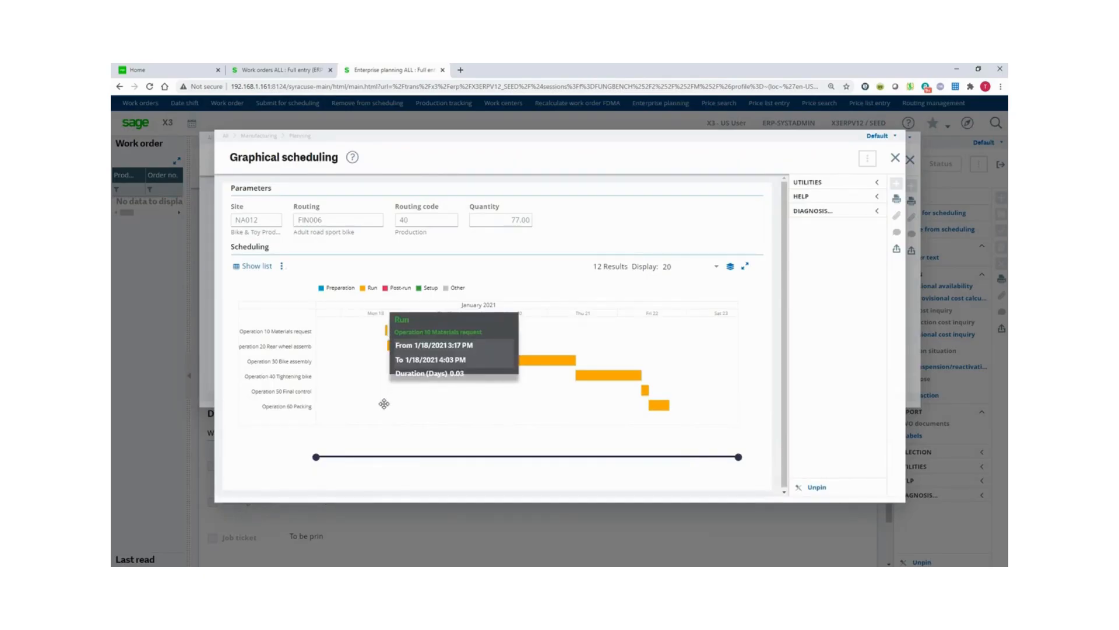
mouse_move(421, 353)
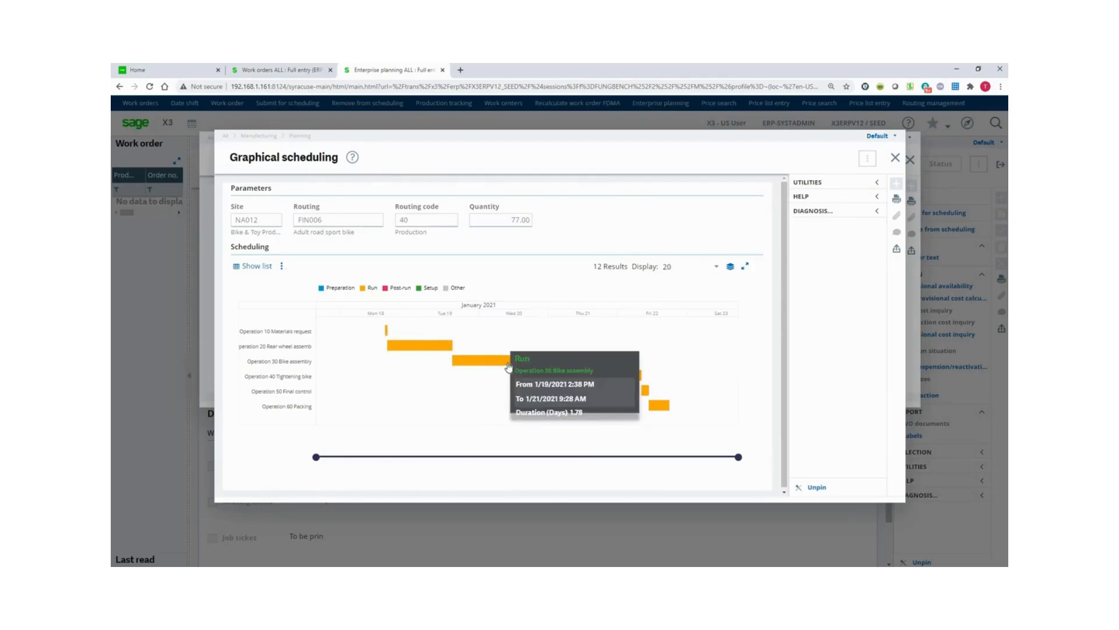
mouse_move(608, 384)
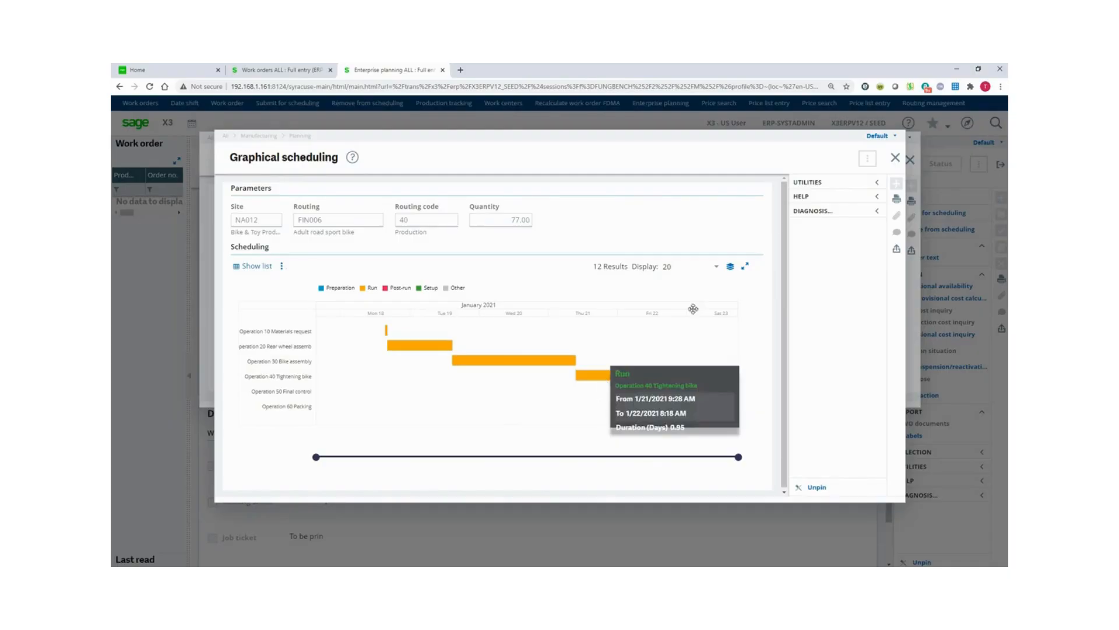
left_click(895, 162)
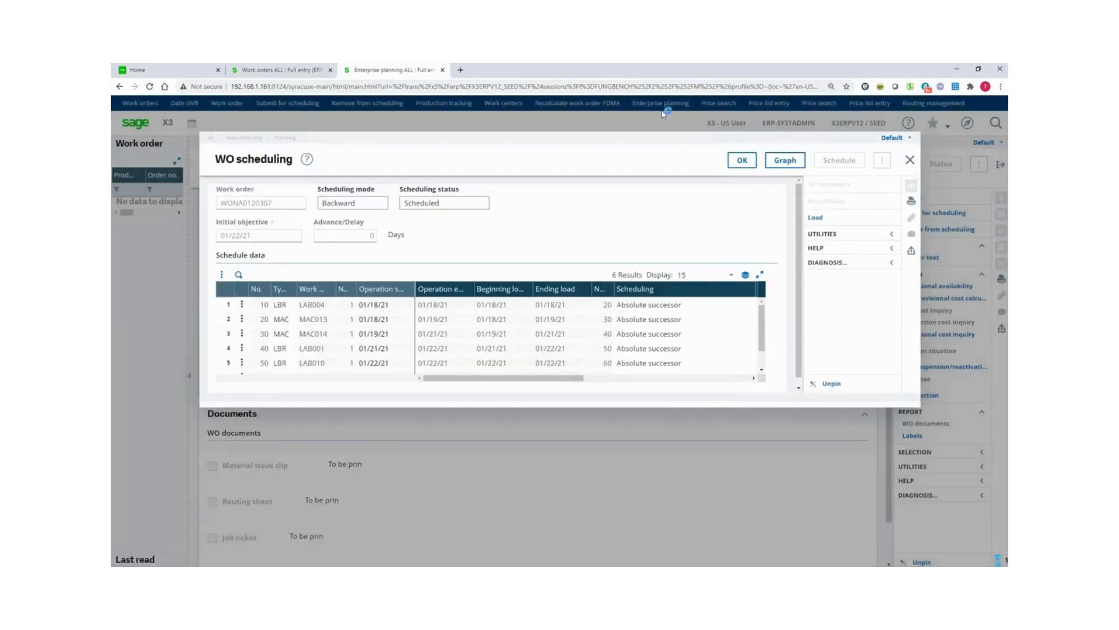
Close the WO scheduling dialog and go back to the Discrete Manufacturing landing page.
left_click(907, 160)
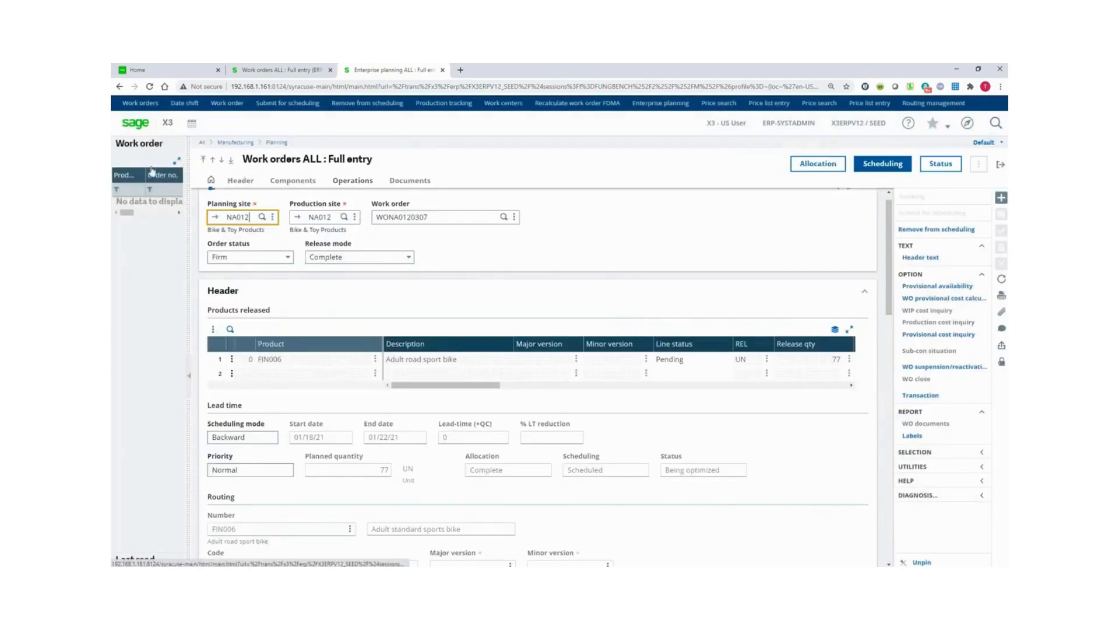
left_click(139, 128)
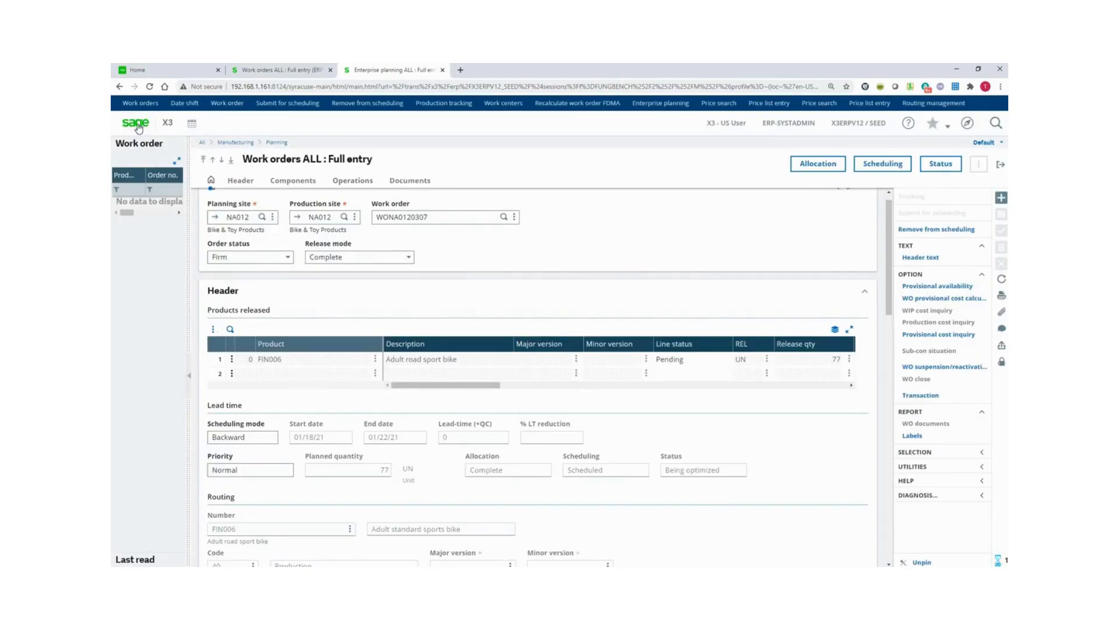
left_click(139, 129)
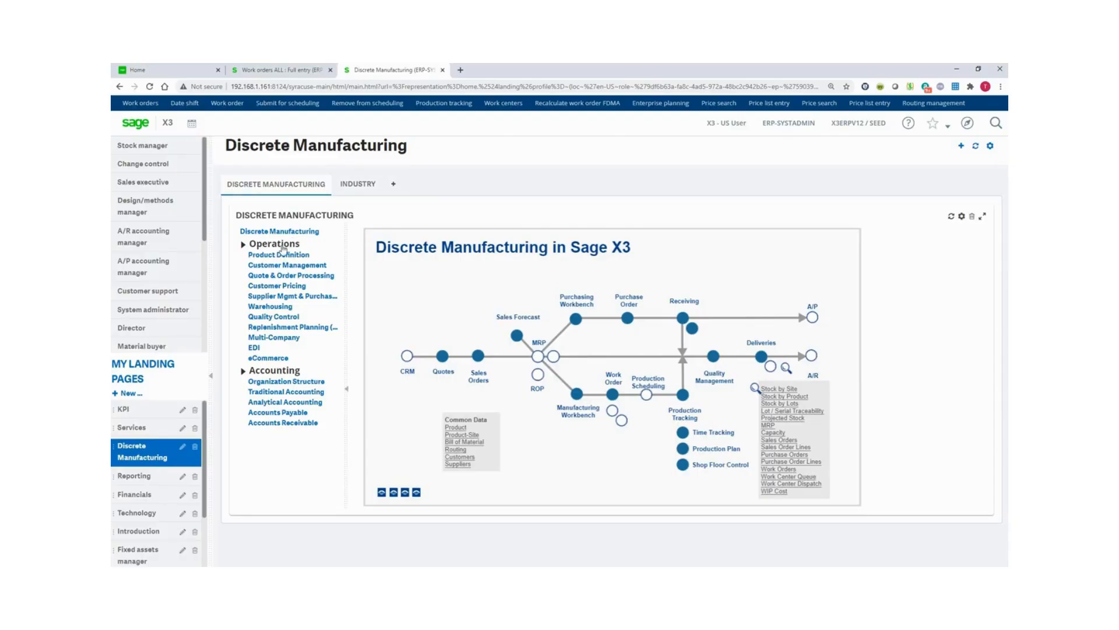
Open Submit for scheduling's Optimization criteria for NA012 planned and firm work orders.
left_click(278, 105)
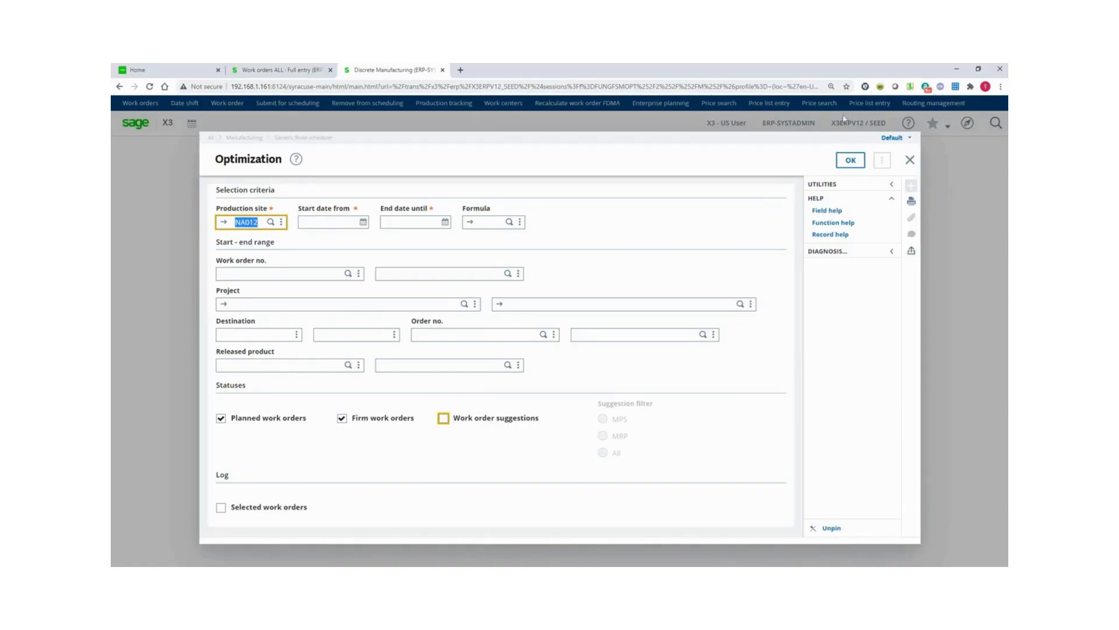
Close the Optimization criteria without submitting any work orders.
left_click(909, 162)
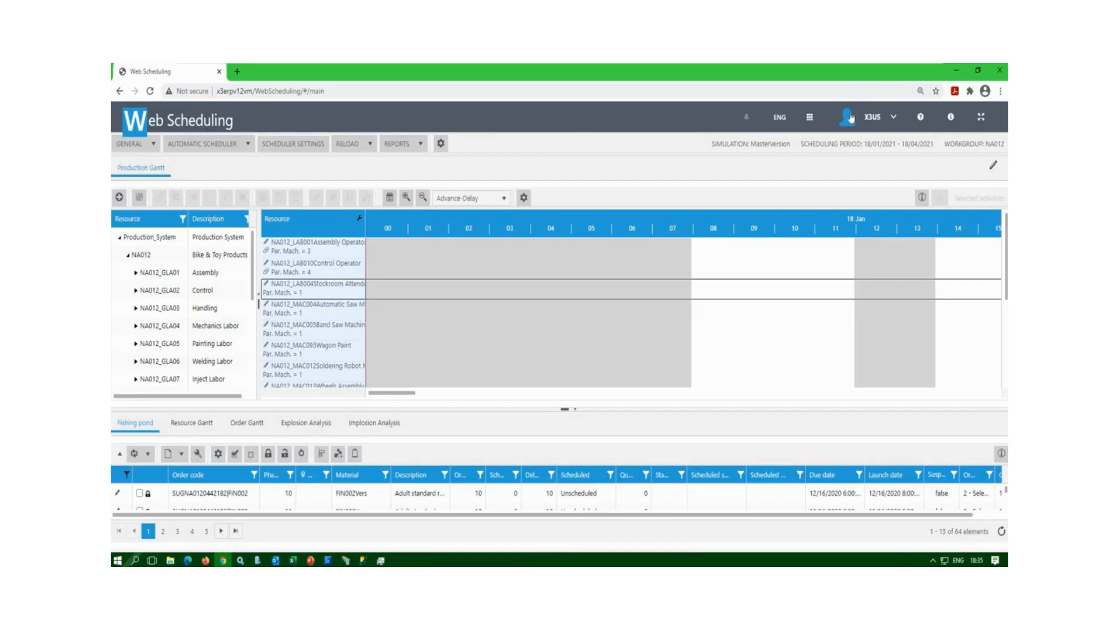
left_click(894, 118)
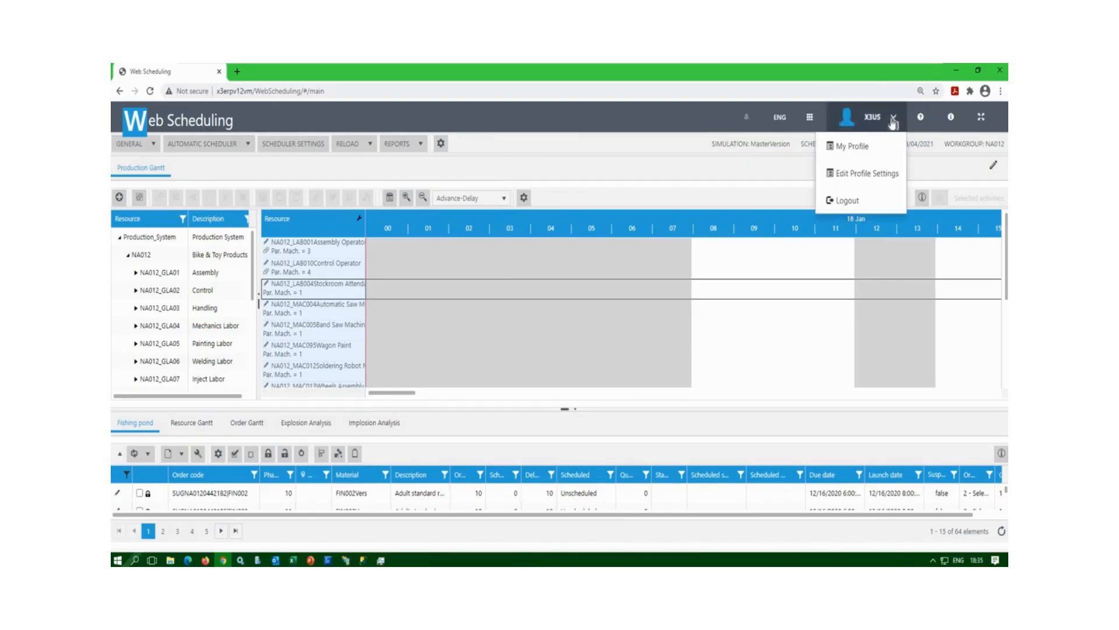
left_click(893, 119)
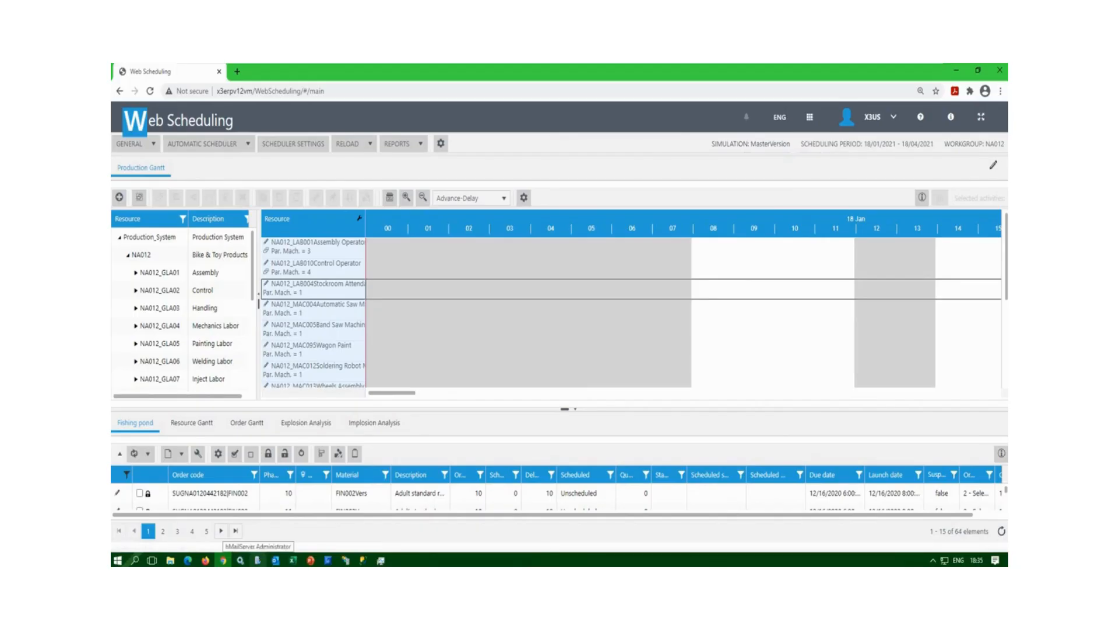
Open Multi-Simulation from the GENERAL menu to list MasterVersion and Test Candidate 1.
left_click(154, 146)
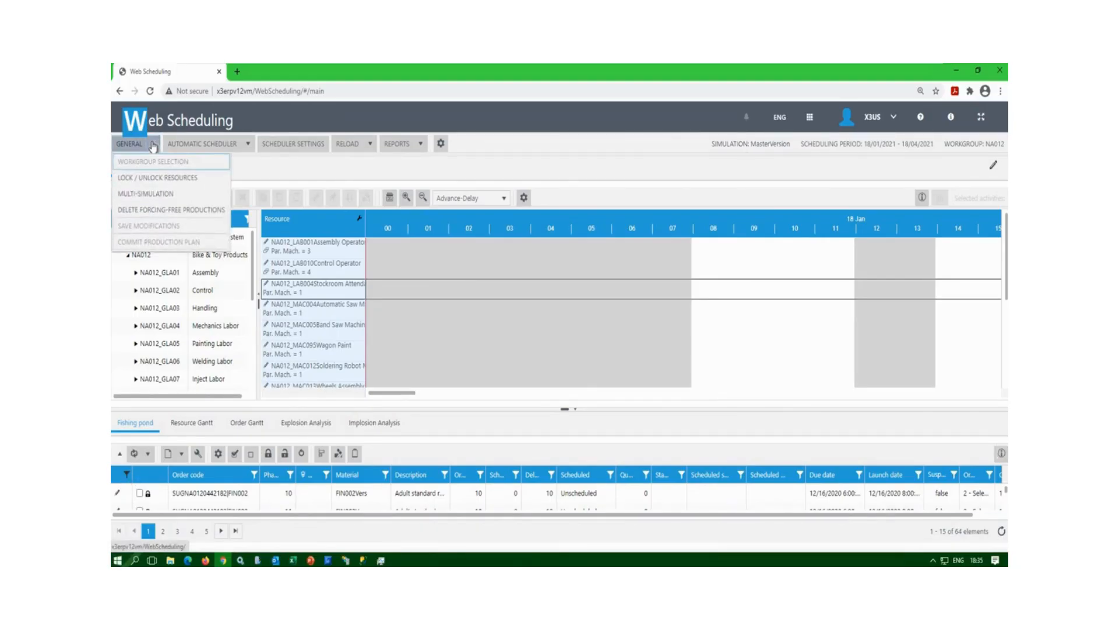
left_click(157, 198)
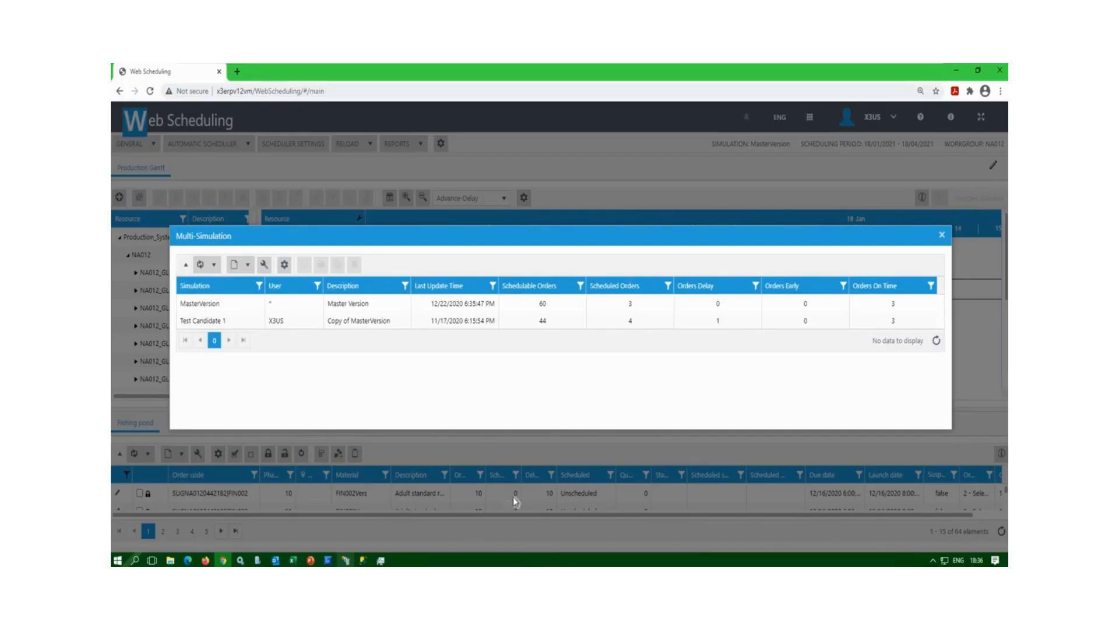
left_click(201, 303)
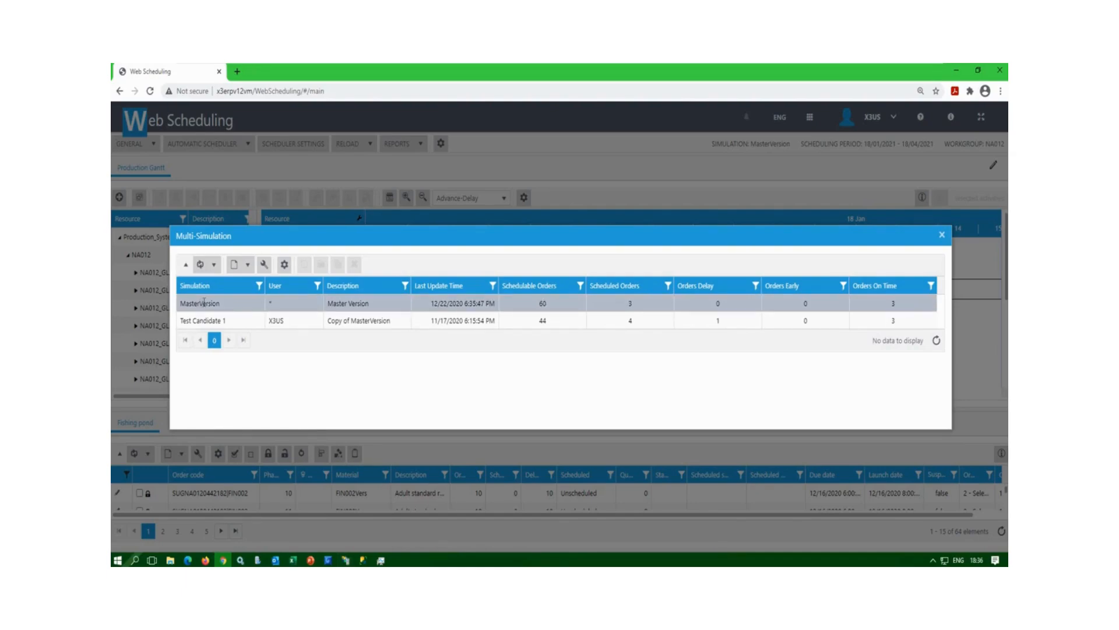
left_click(202, 322)
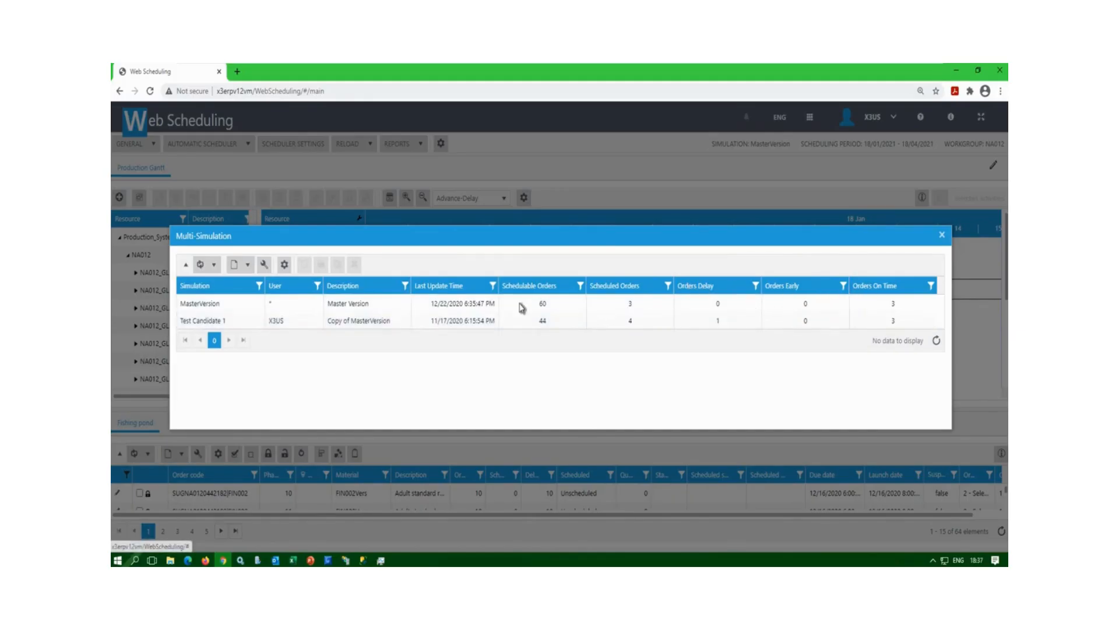
Select the Test Candidate 1 simulation, then close the Multi-Simulation window.
left_click(505, 320)
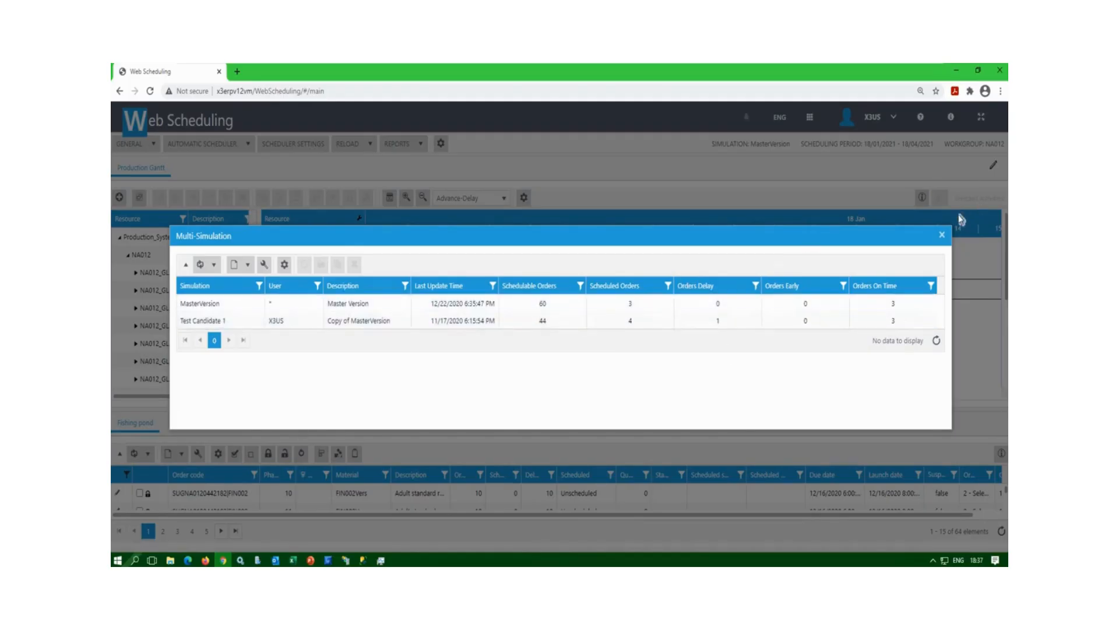
left_click(944, 237)
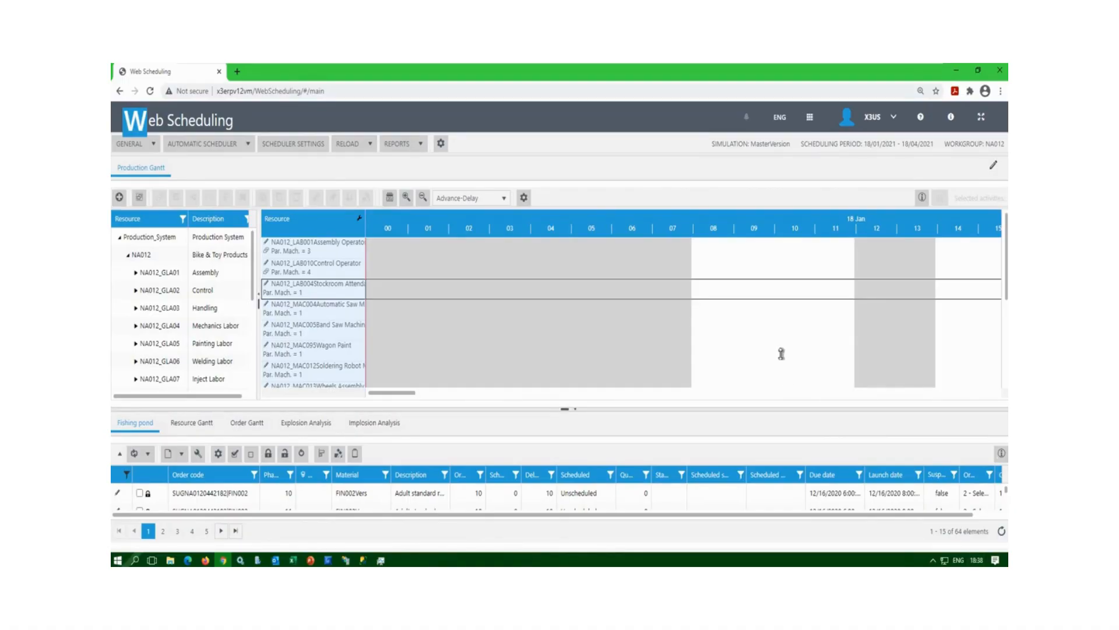
Enlarge the fishing pond and run the automatic scheduler on MasterVersion until 'Schedule success' appears.
left_click_drag(757, 416, 677, 360)
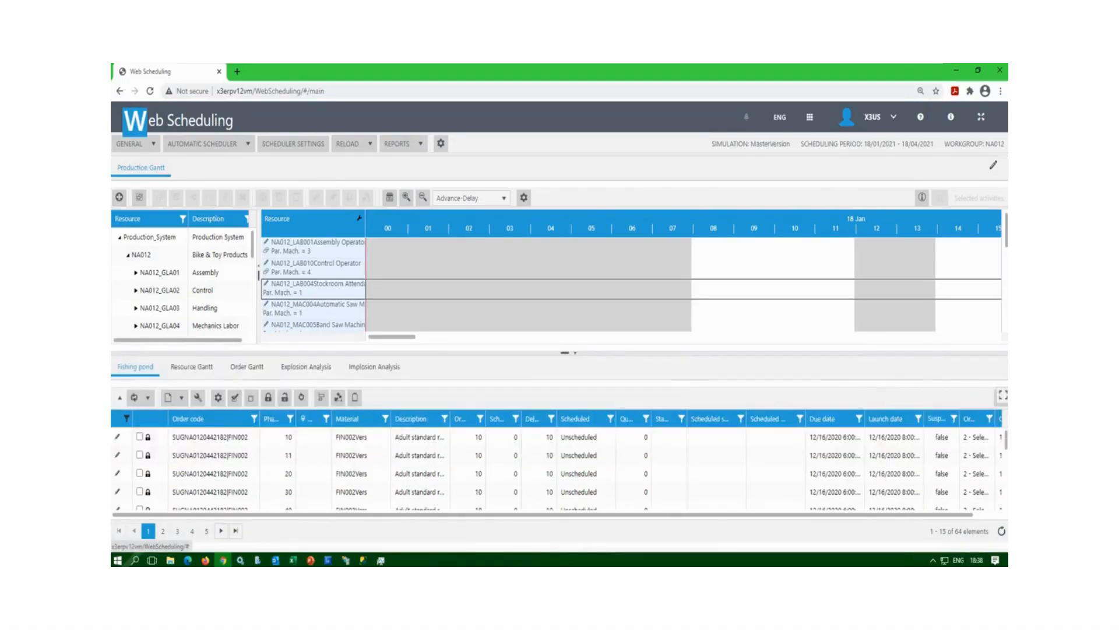
scroll(1007, 452, "down", 1)
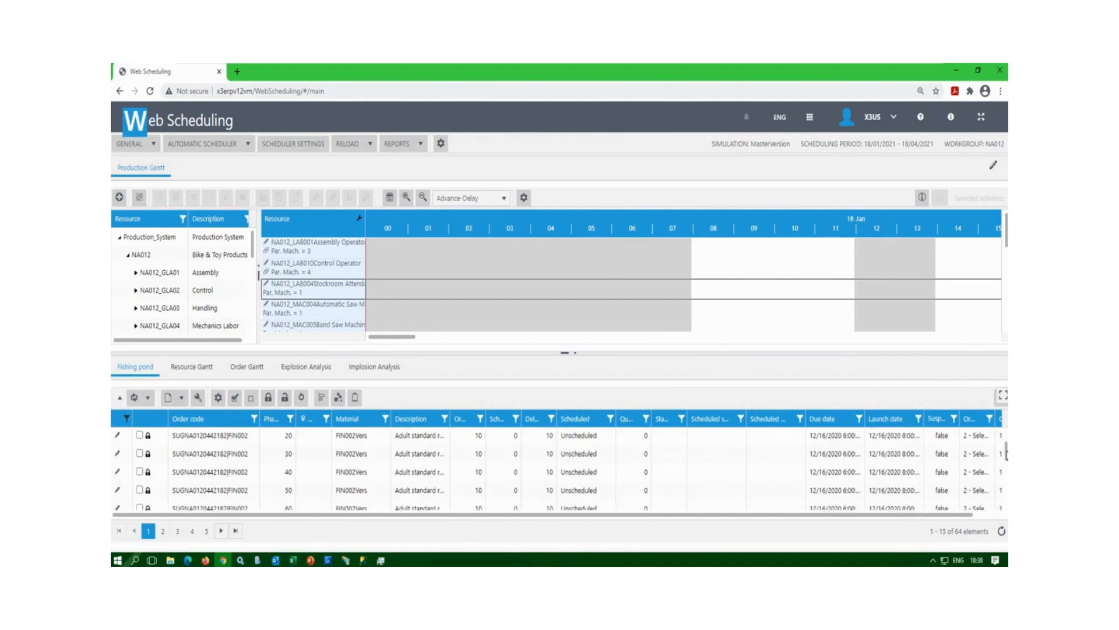
scroll(1007, 452, "down", 1)
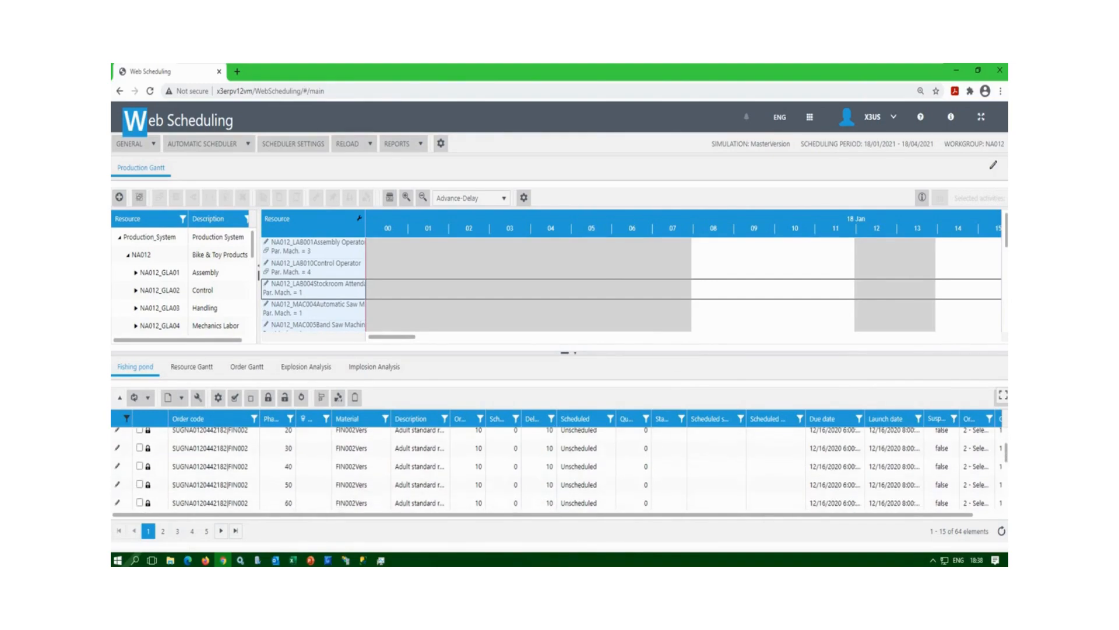
left_click_drag(1007, 452, 1007, 456)
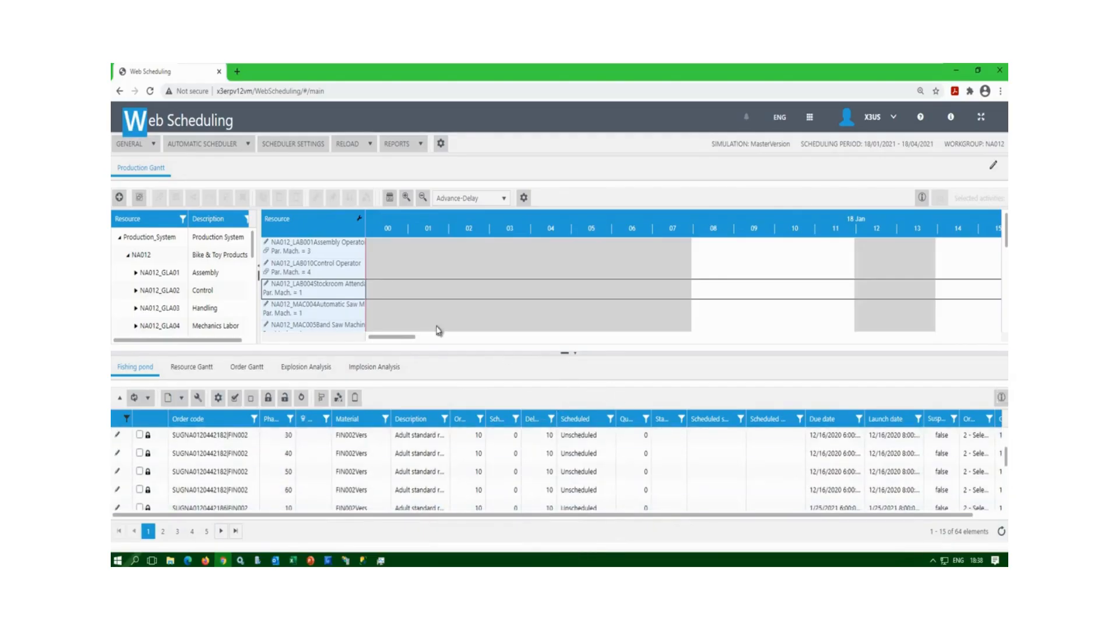
left_click(250, 146)
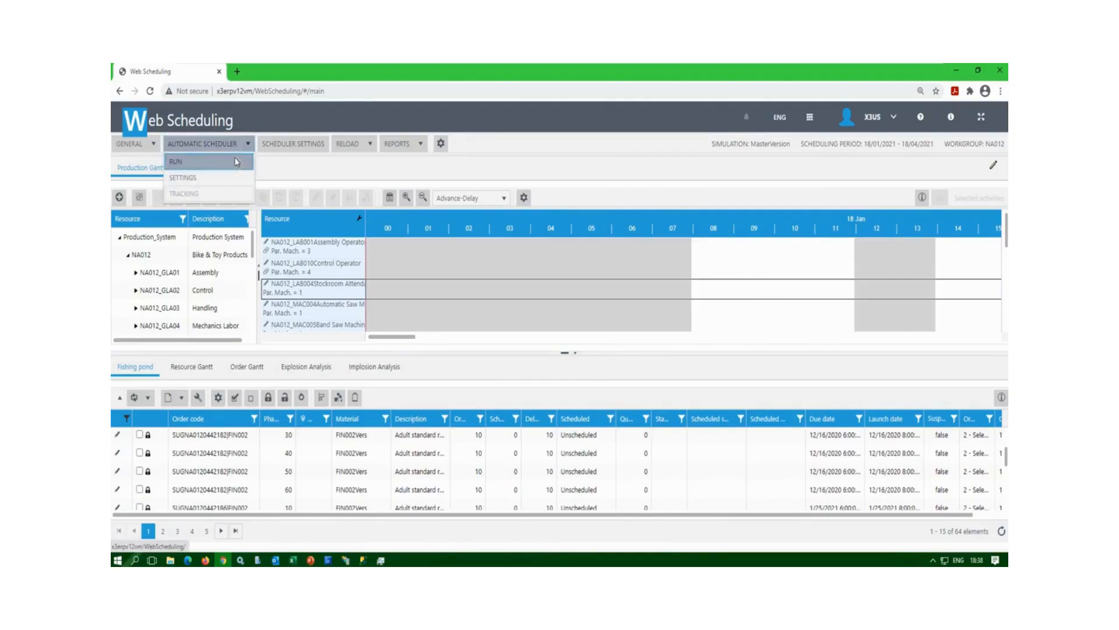
left_click(237, 163)
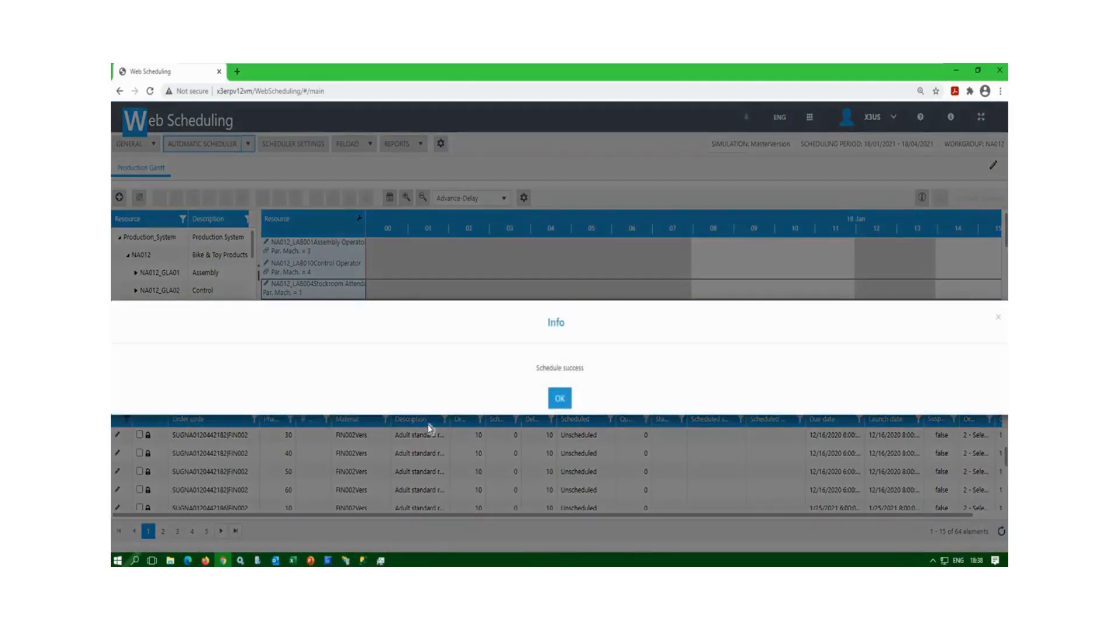
Dismiss the success message and make the Gantt pane taller to show the scheduled FIN002 bars.
left_click(560, 398)
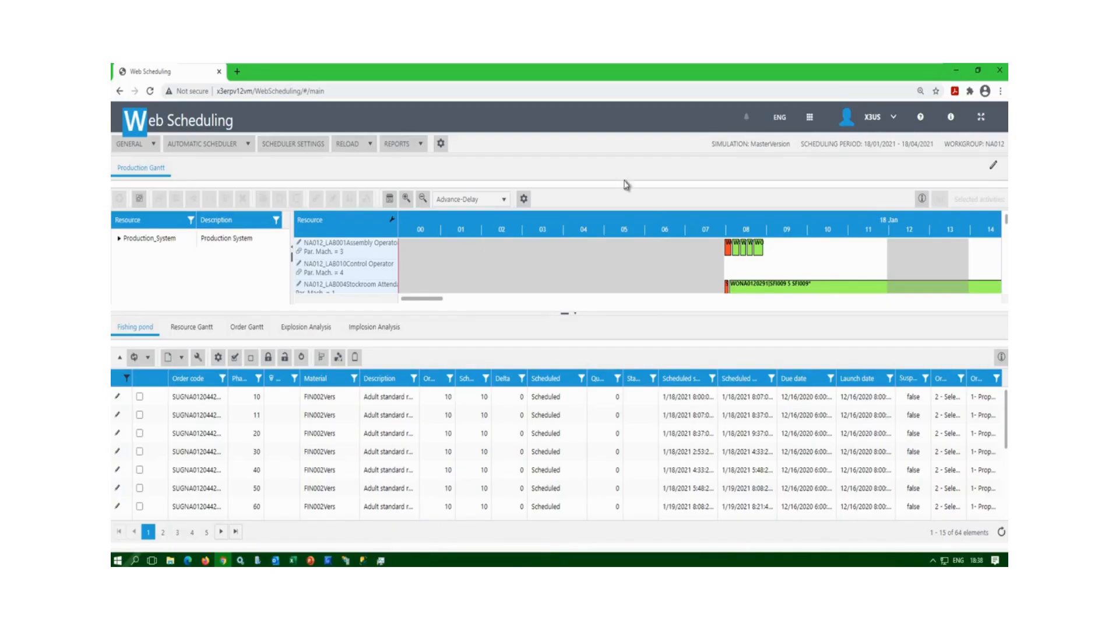
left_click_drag(640, 311, 455, 331)
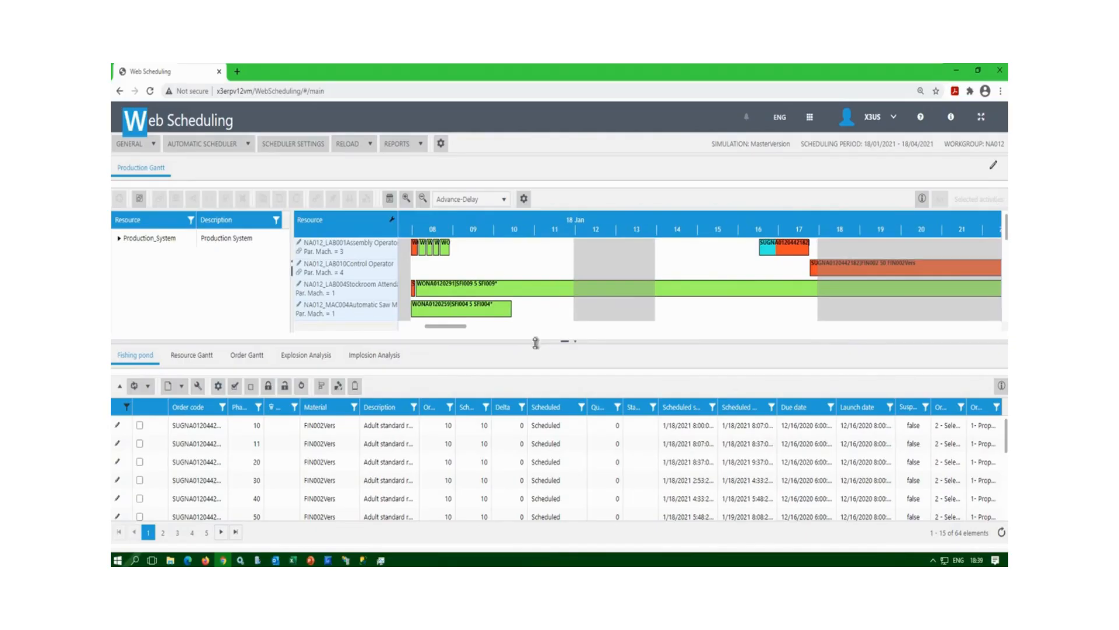
left_click_drag(535, 344, 535, 348)
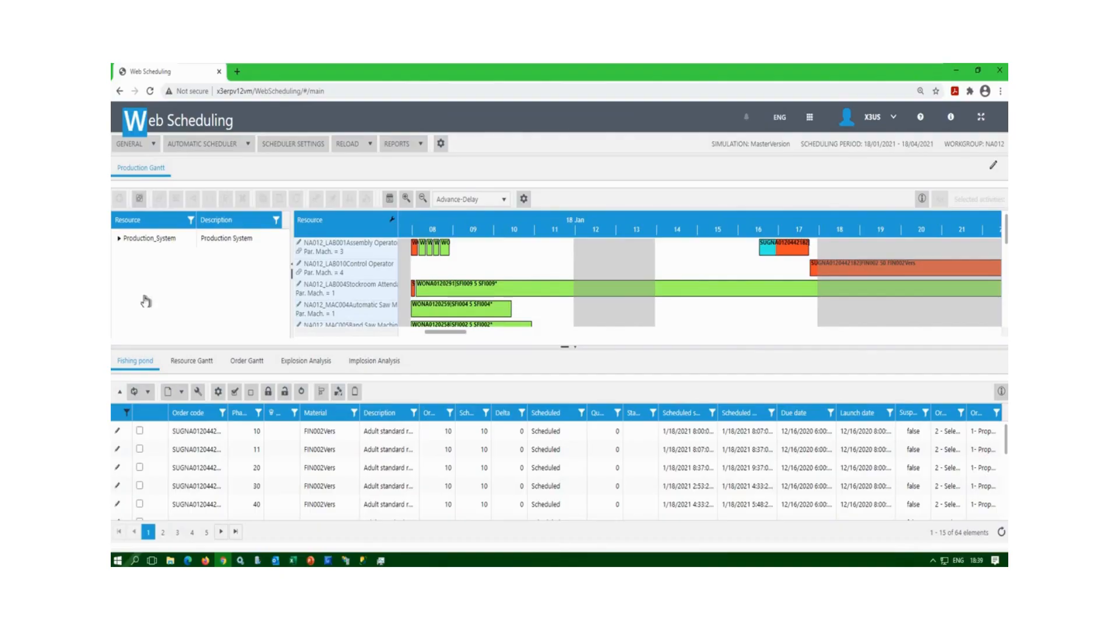
Expand Production_System and NA012 to show the Assembly, Control, Handling and Mechanics Labor groups.
left_click(120, 239)
left_click(127, 258)
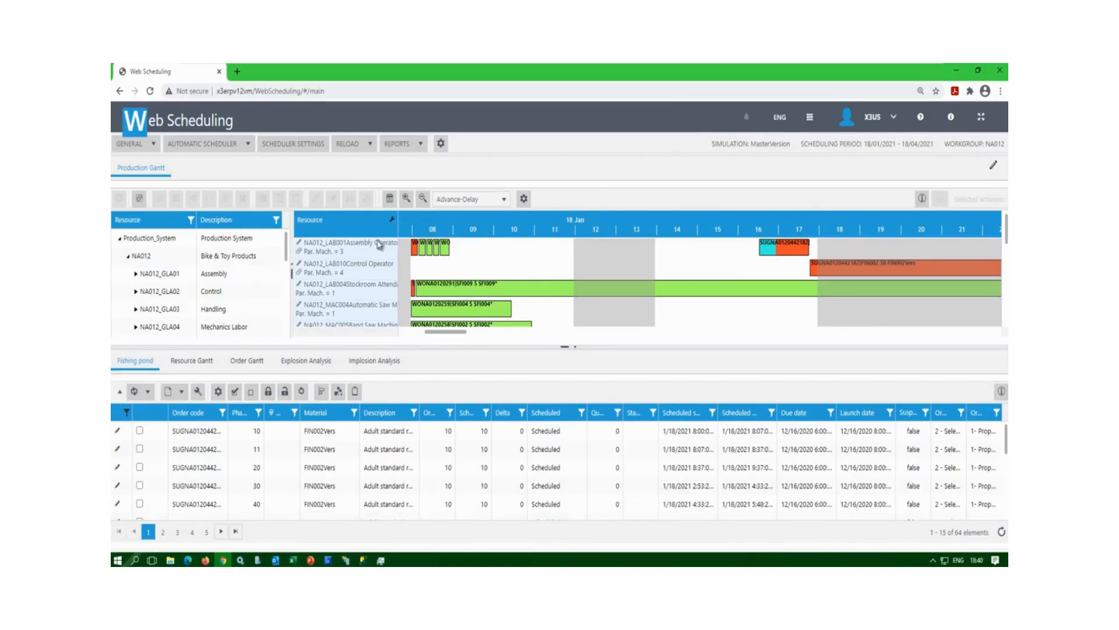
Narrow the resource tree and widen the Gantt Resource column so names like Assembly Operator fit.
left_click_drag(290, 221, 271, 222)
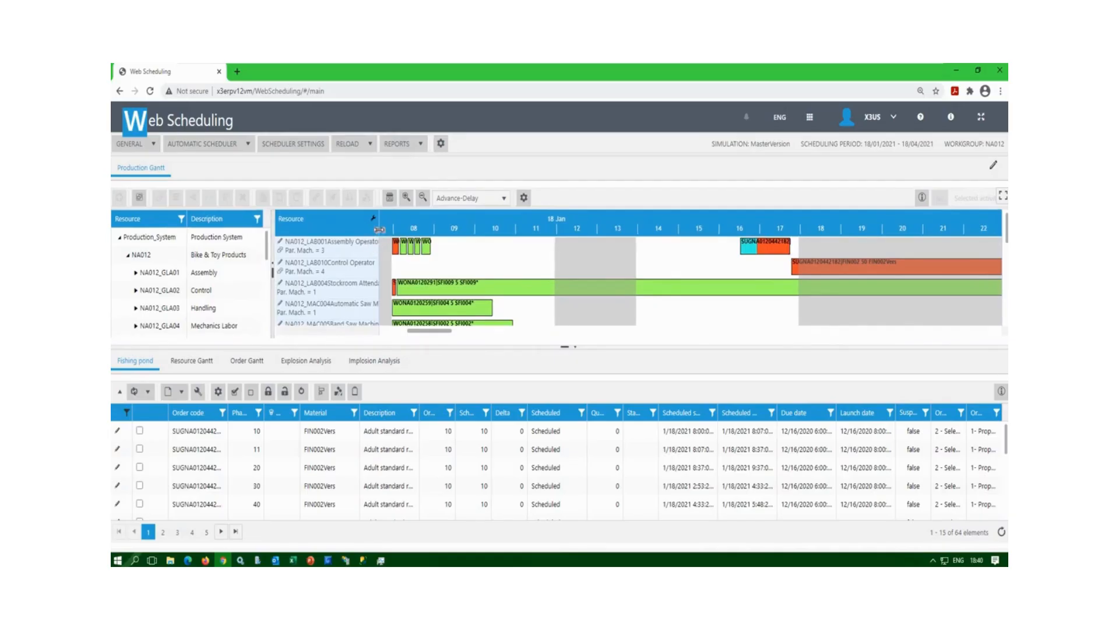
left_click_drag(379, 230, 409, 231)
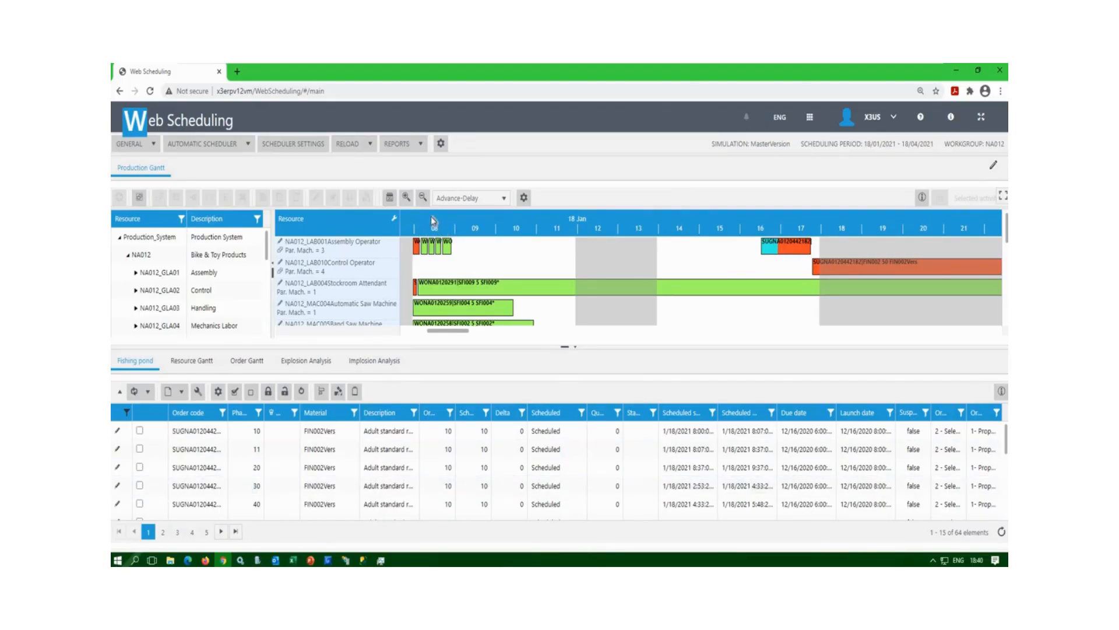
Zoom the Gantt timeline out one step so 18 Jan shows hours 08 through 23.
left_click(390, 199)
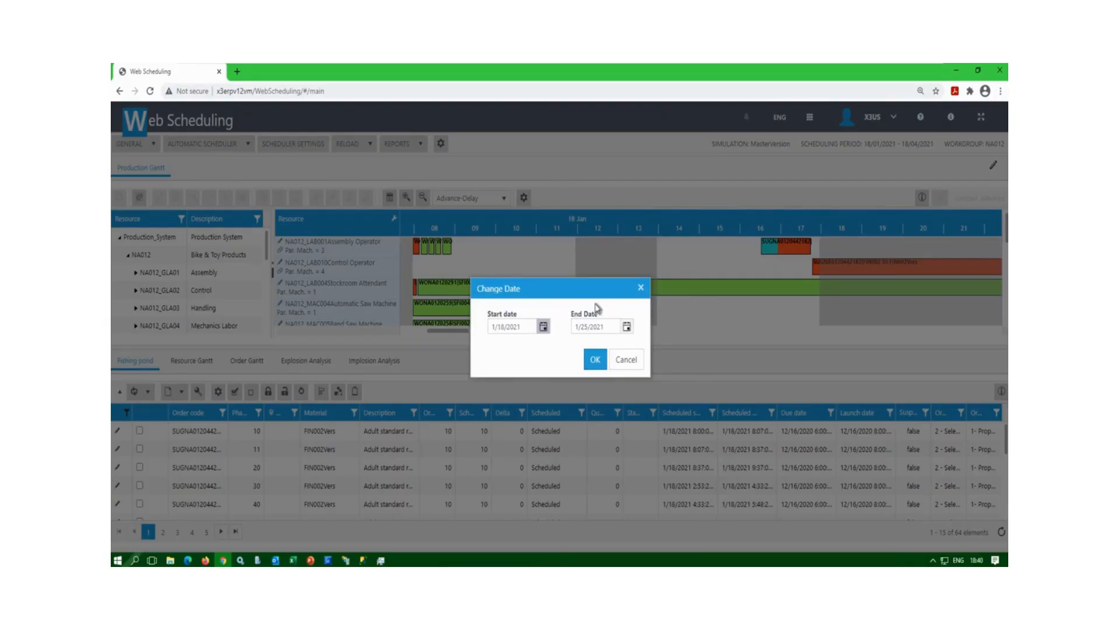
left_click(641, 287)
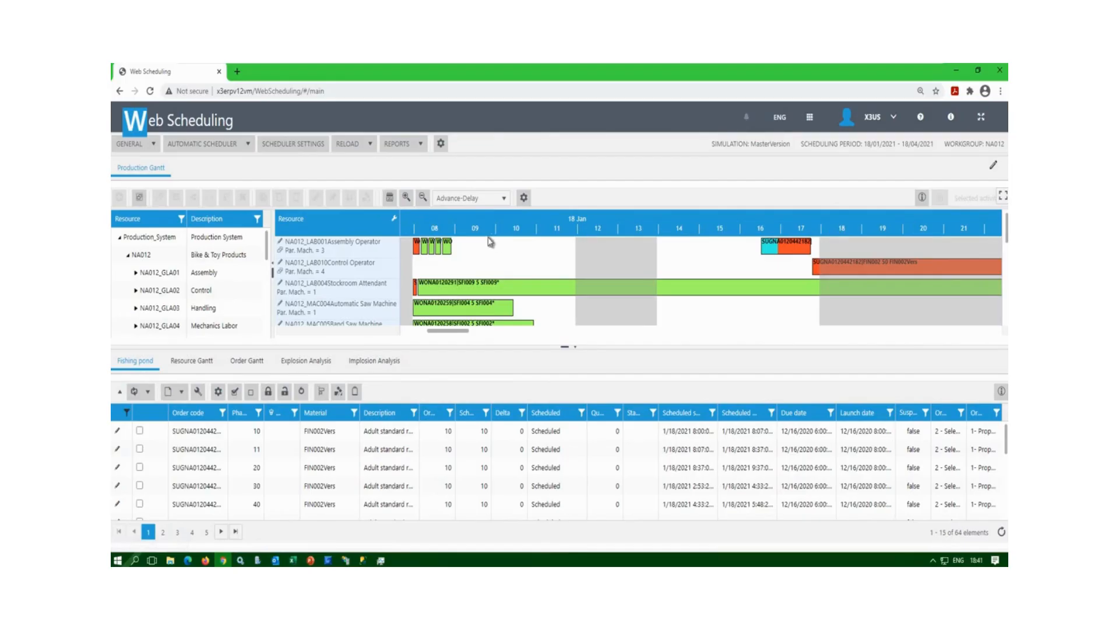
left_click(421, 198)
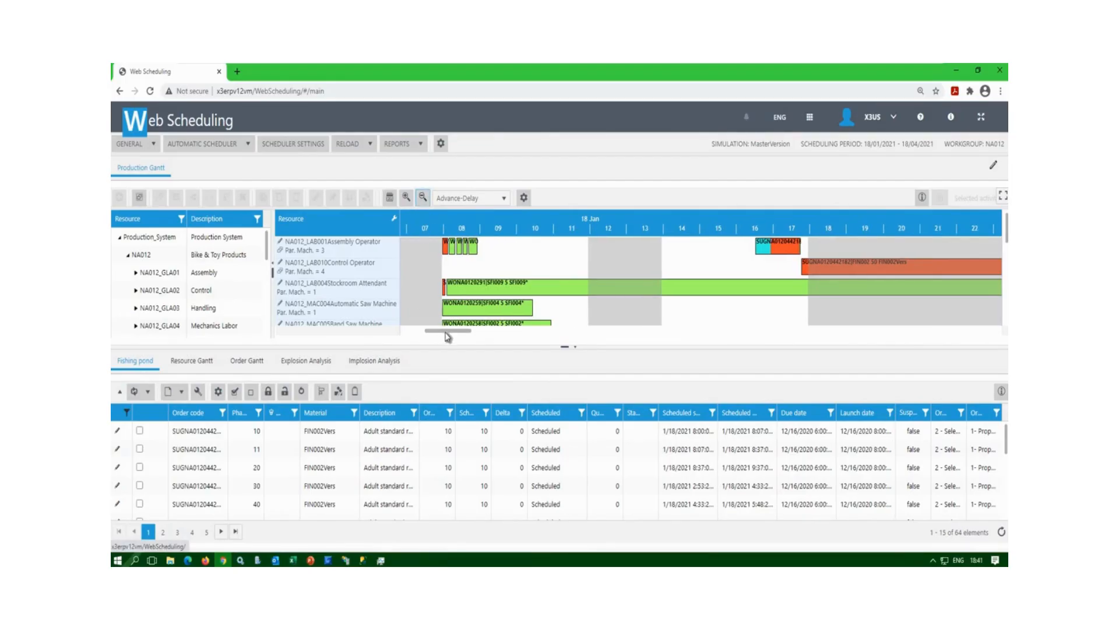
left_click_drag(445, 332, 449, 332)
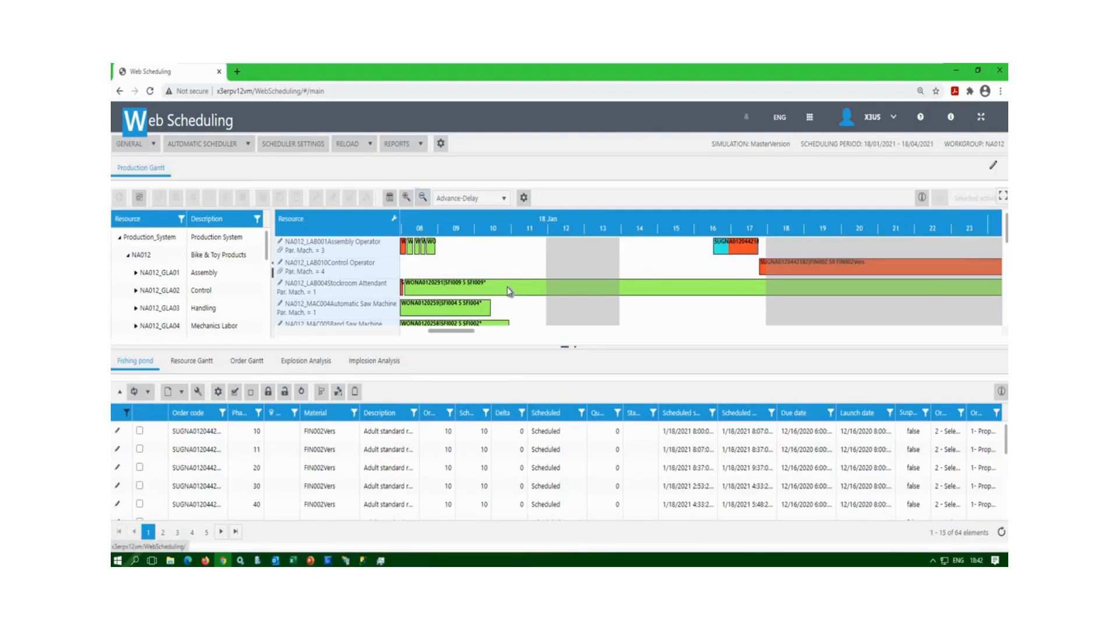
scroll(509, 292, "down", 5)
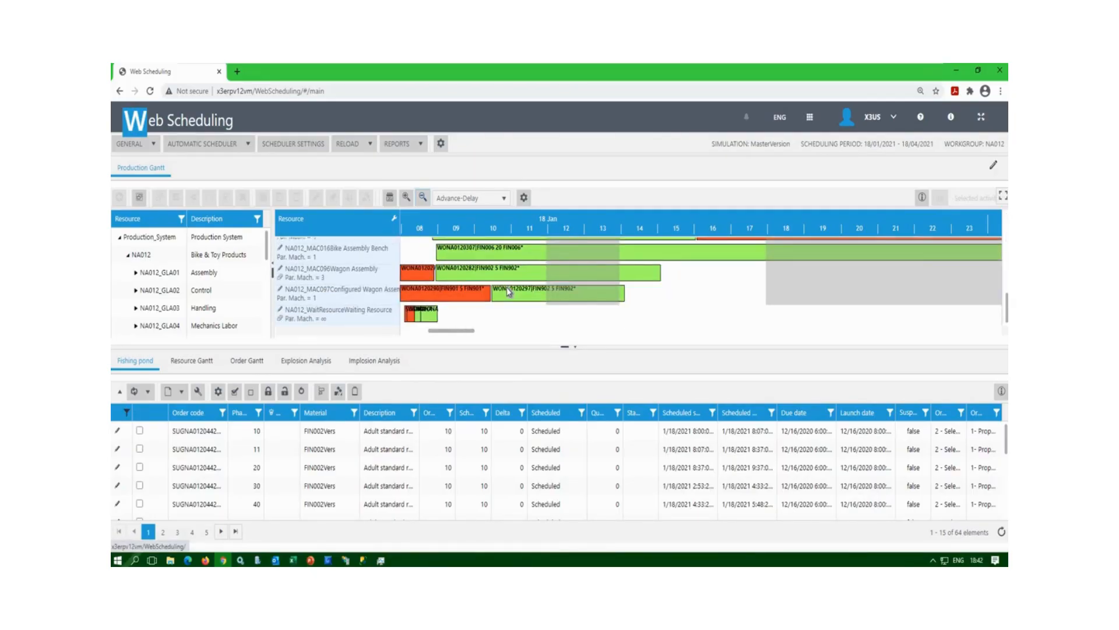
scroll(507, 289, "up", 3)
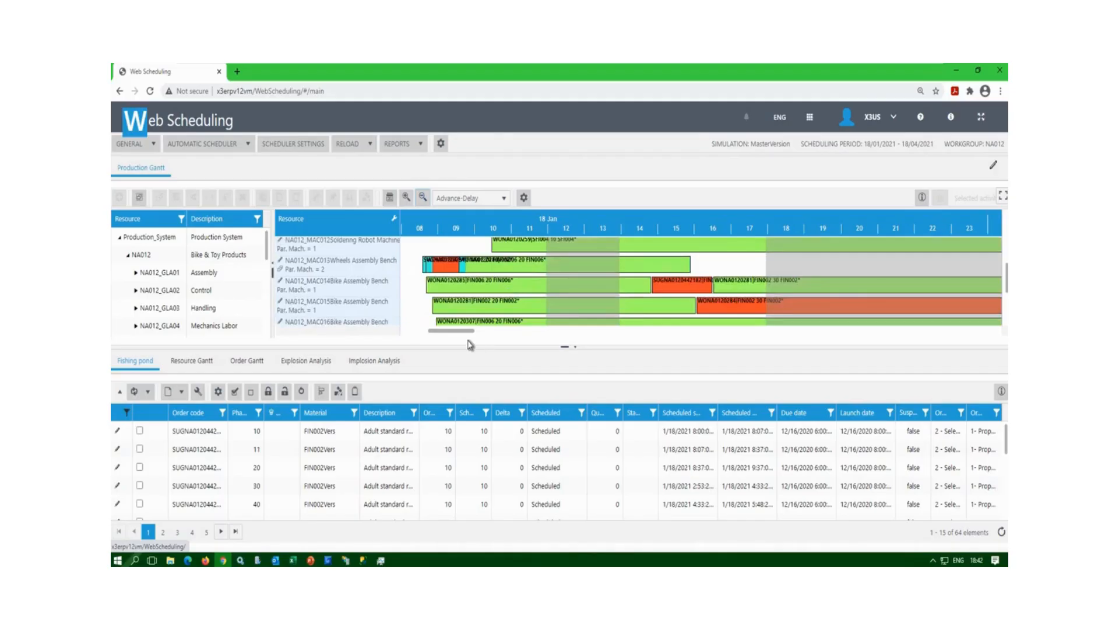
left_click_drag(502, 335, 639, 342)
left_click_drag(551, 327, 448, 307)
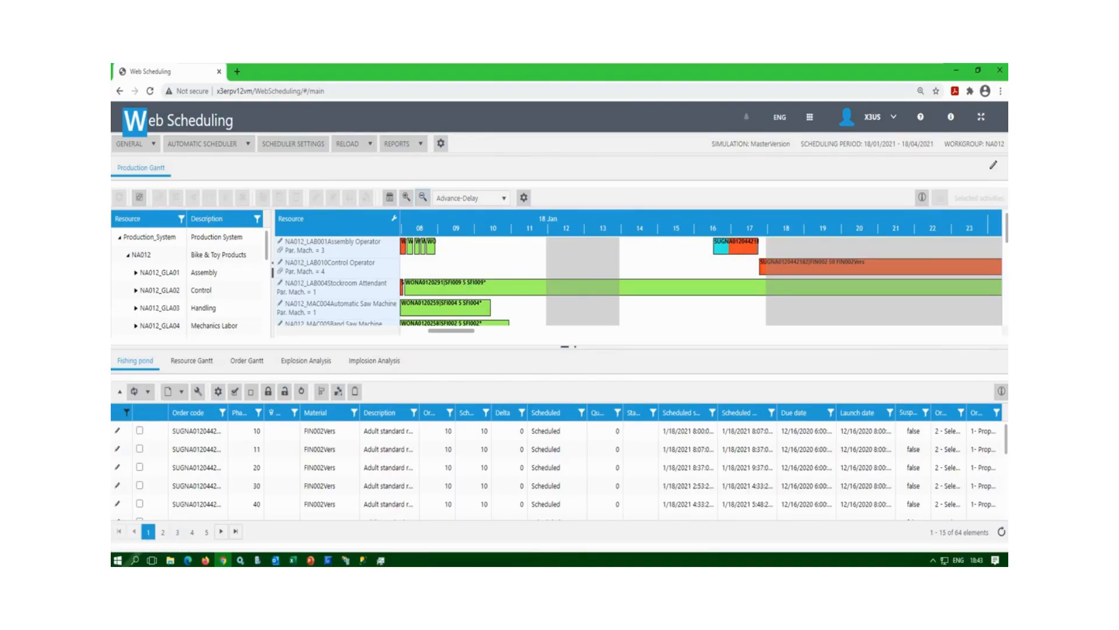
Select the WONA0120291 bar and the Assembly Operator row to bring its order lines to fishing-pond page 4.
left_click(454, 291)
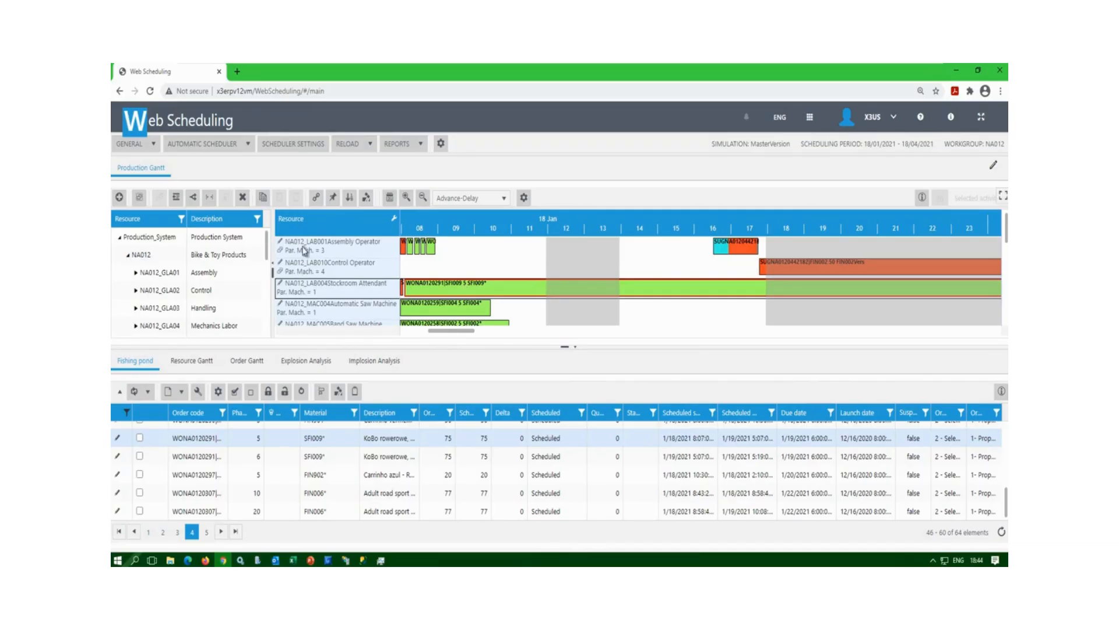
left_click(398, 255)
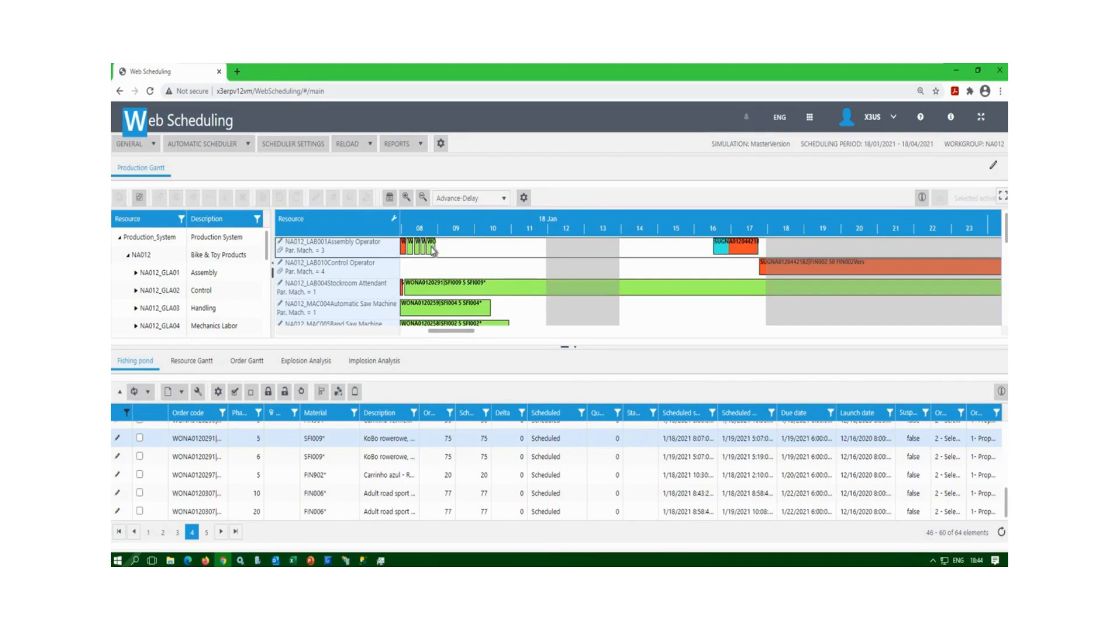
Review the FIN006 phase 10 activity details (77 units from 1/18/2021 8:43 AM), then close them.
double_click(432, 251)
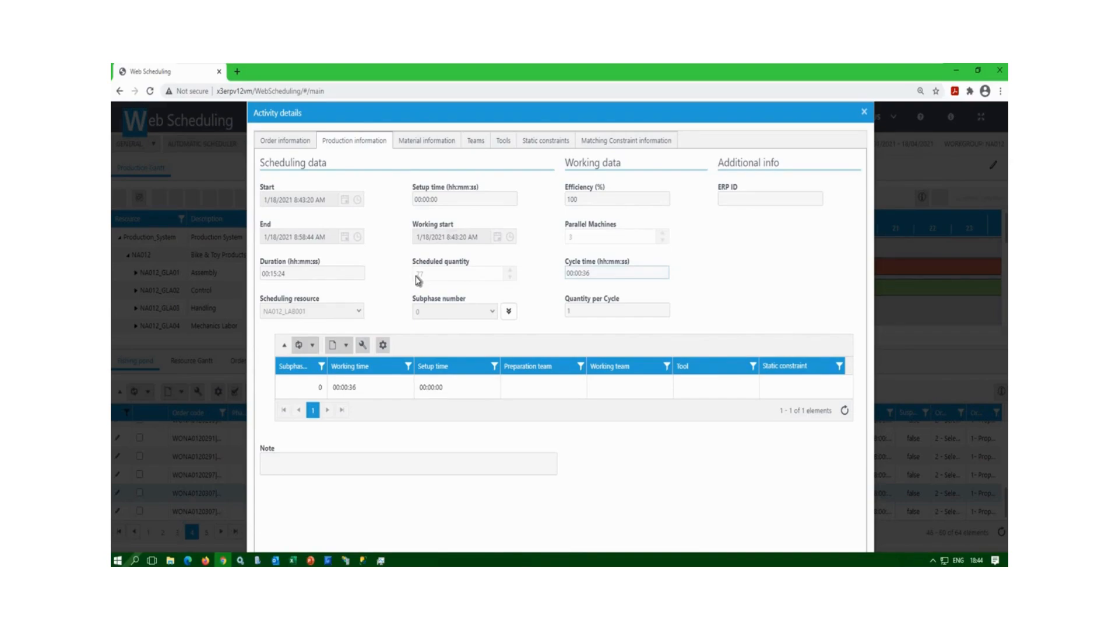
left_click(299, 143)
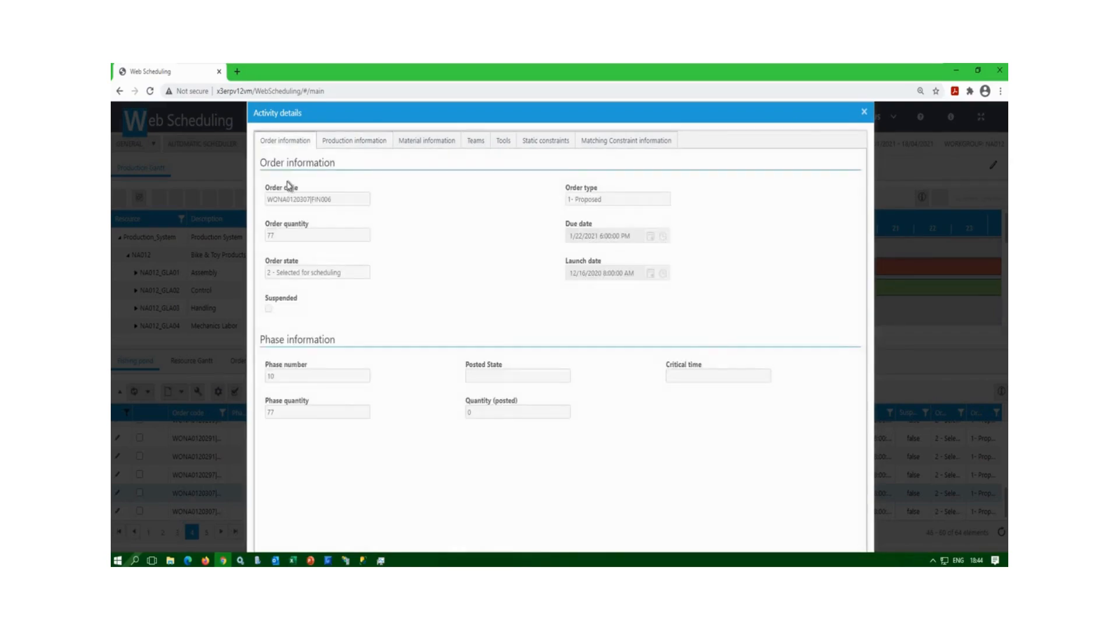
left_click(864, 112)
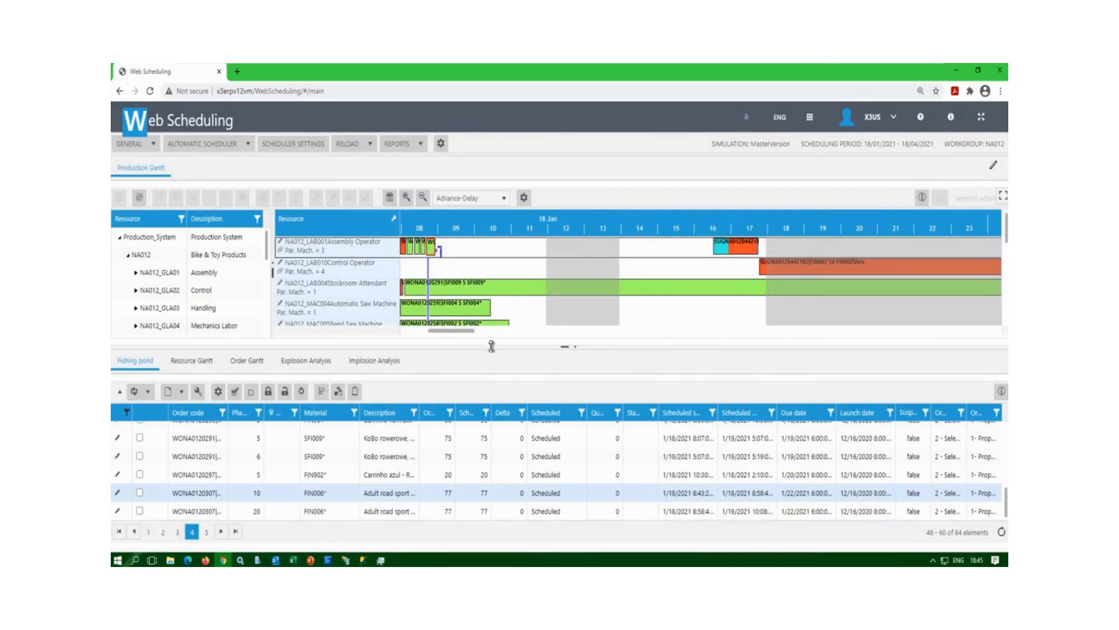
Enlarge the Gantt, scroll to MAC016 Bike Assembly Bench and select WONA0120307's phase 20 bar.
left_click_drag(496, 347, 497, 368)
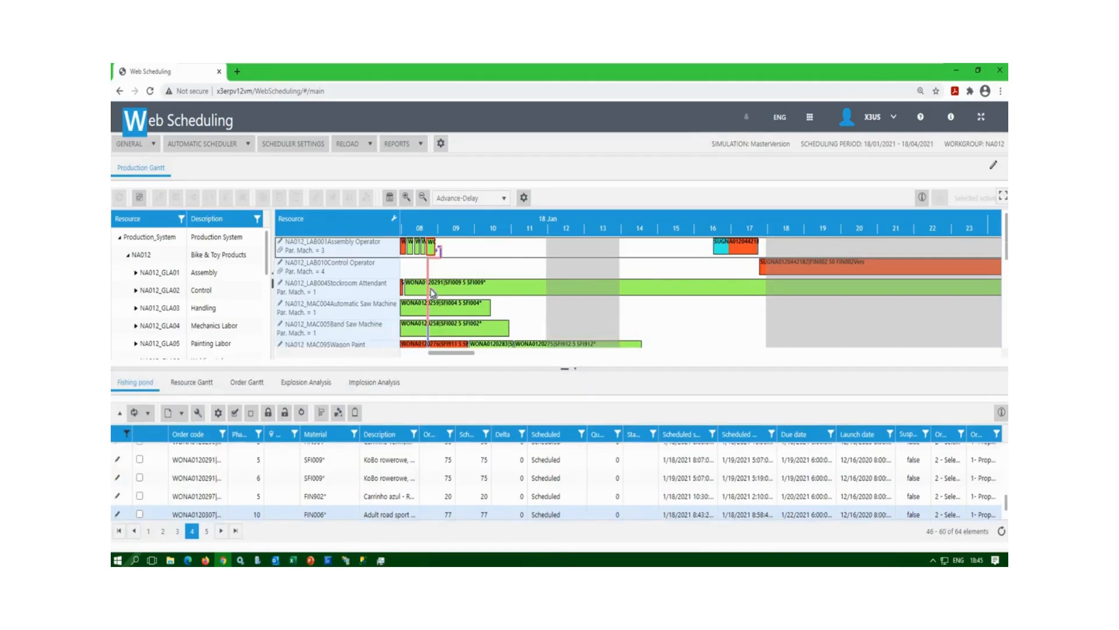
scroll(433, 292, "down", 3)
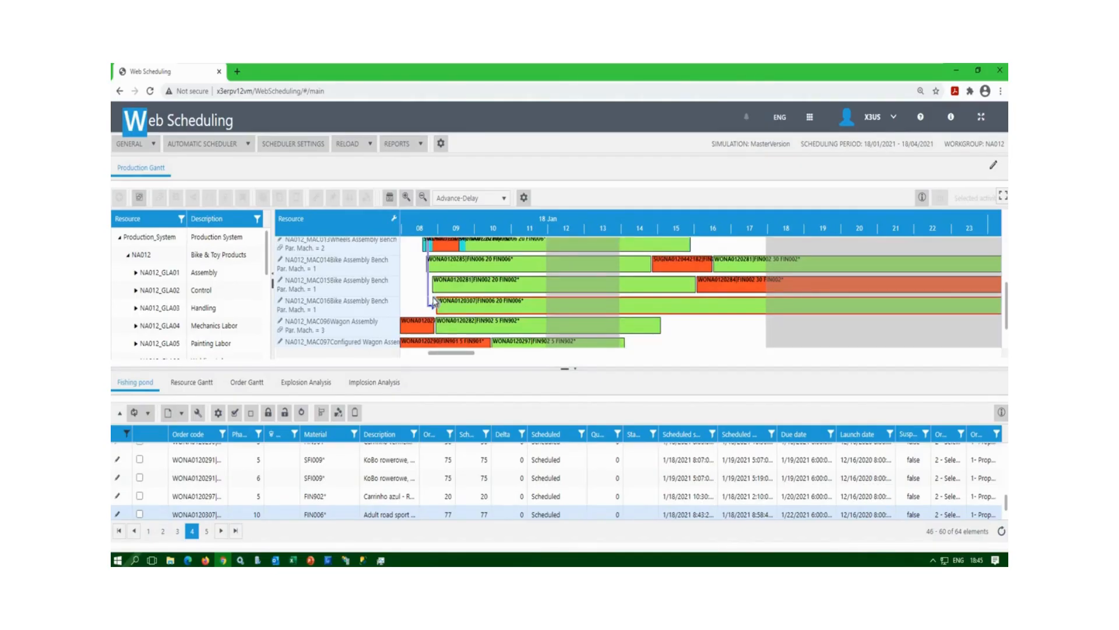
left_click(464, 305)
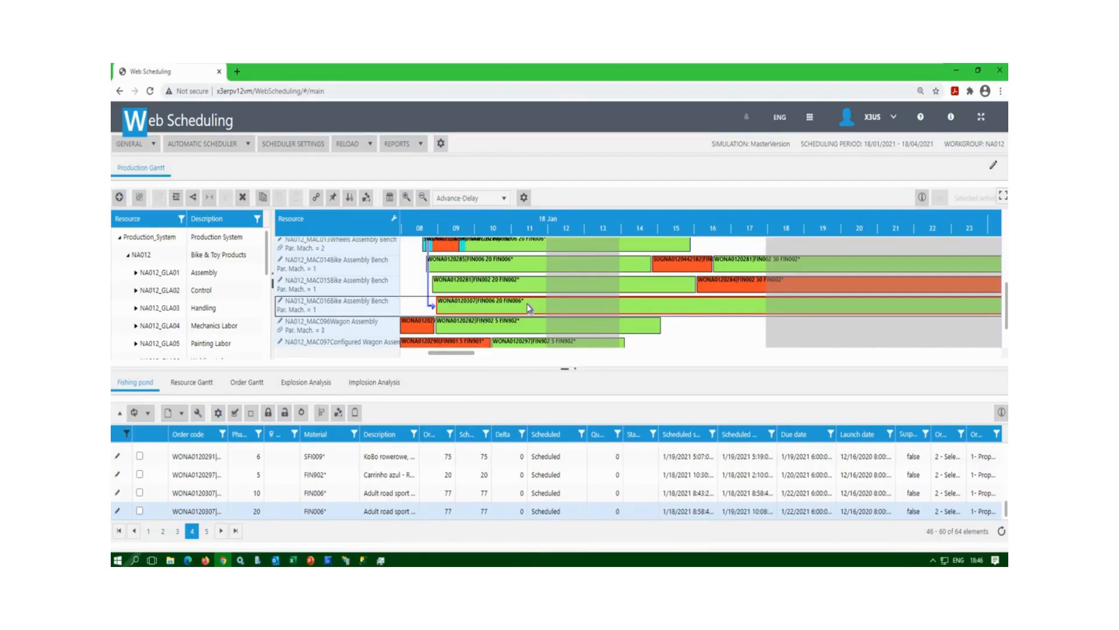
Move WONA0120307's phase 20 on MAC016 earlier to start around 8:19 on 18 Jan.
left_click_drag(440, 307, 417, 306)
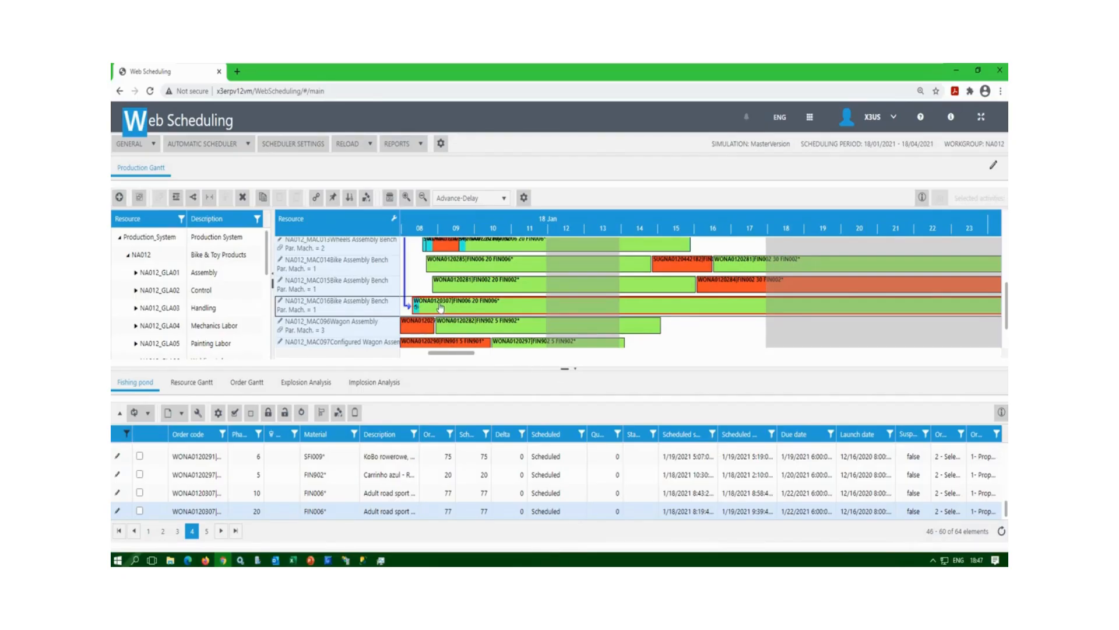
scroll(437, 280, "up", 5)
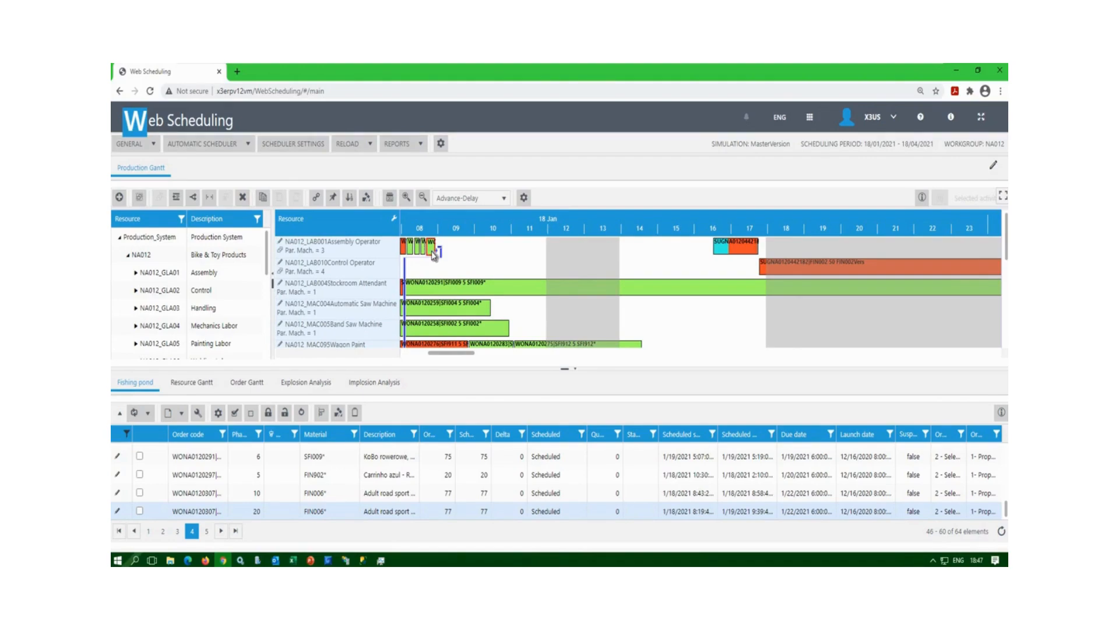
left_click_drag(434, 254, 410, 309)
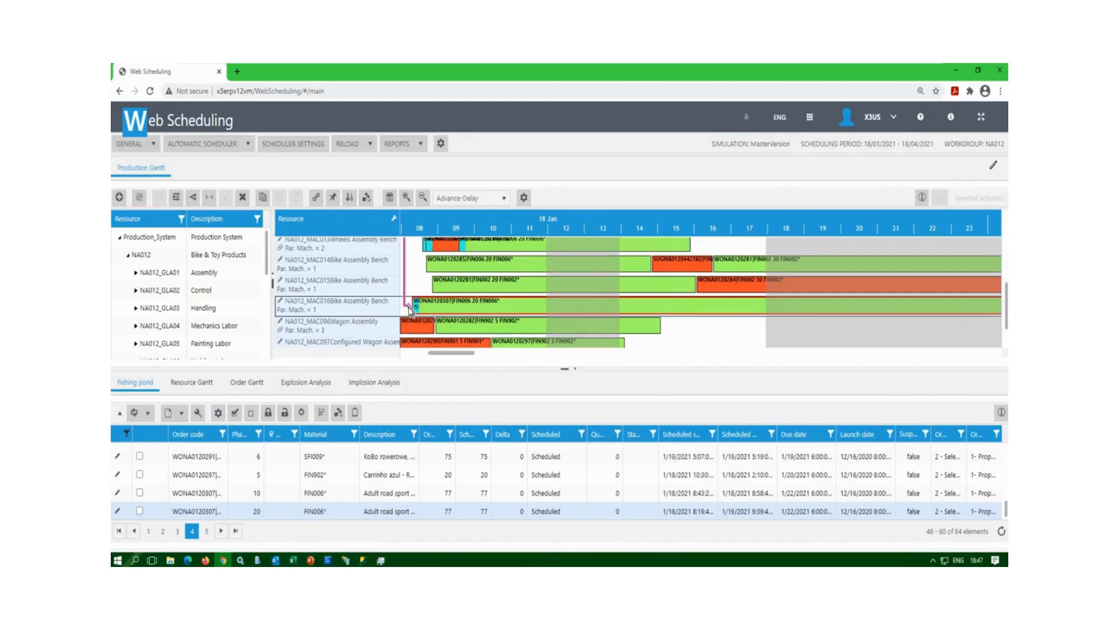
left_click_drag(409, 310, 411, 309)
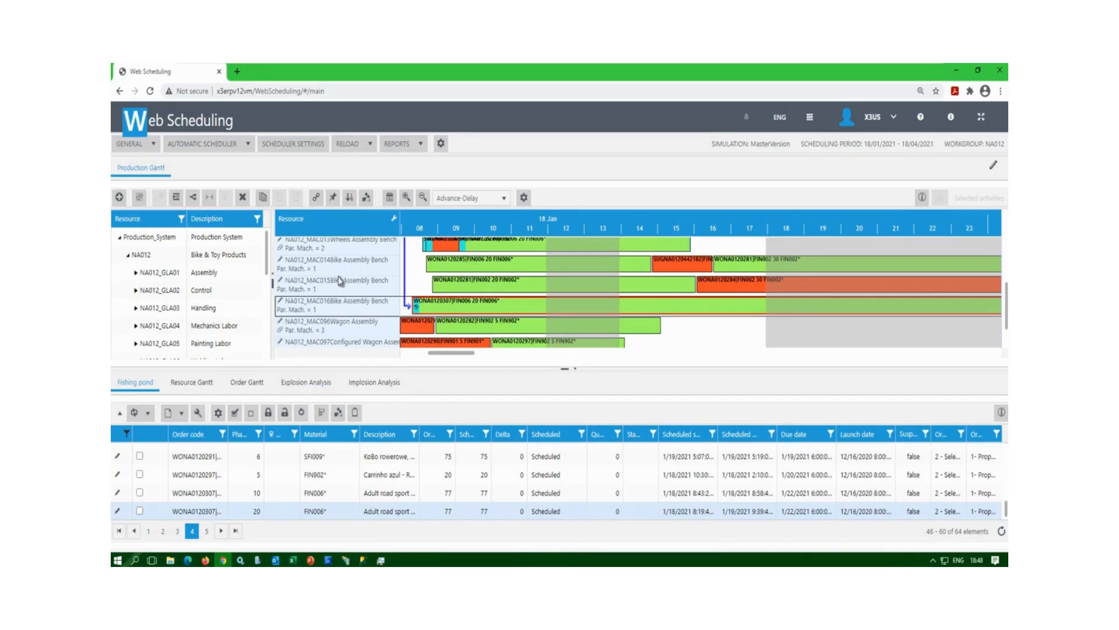
Select the MAC005 Band Saw Machine row in the Gantt and return to the list's top.
scroll(332, 295, "up", 3)
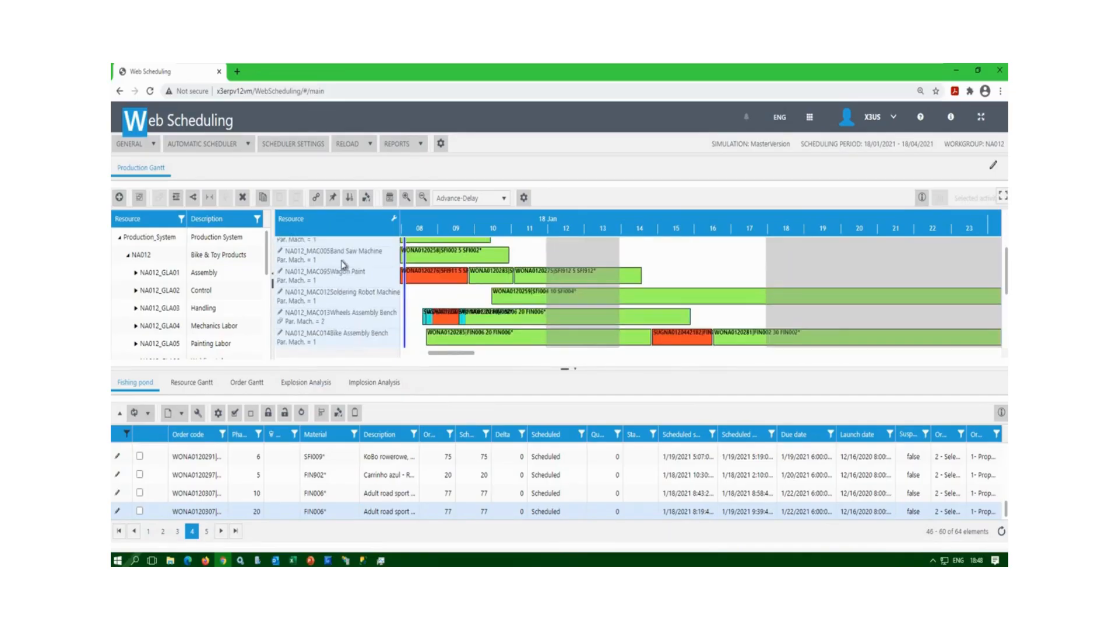
left_click(364, 270)
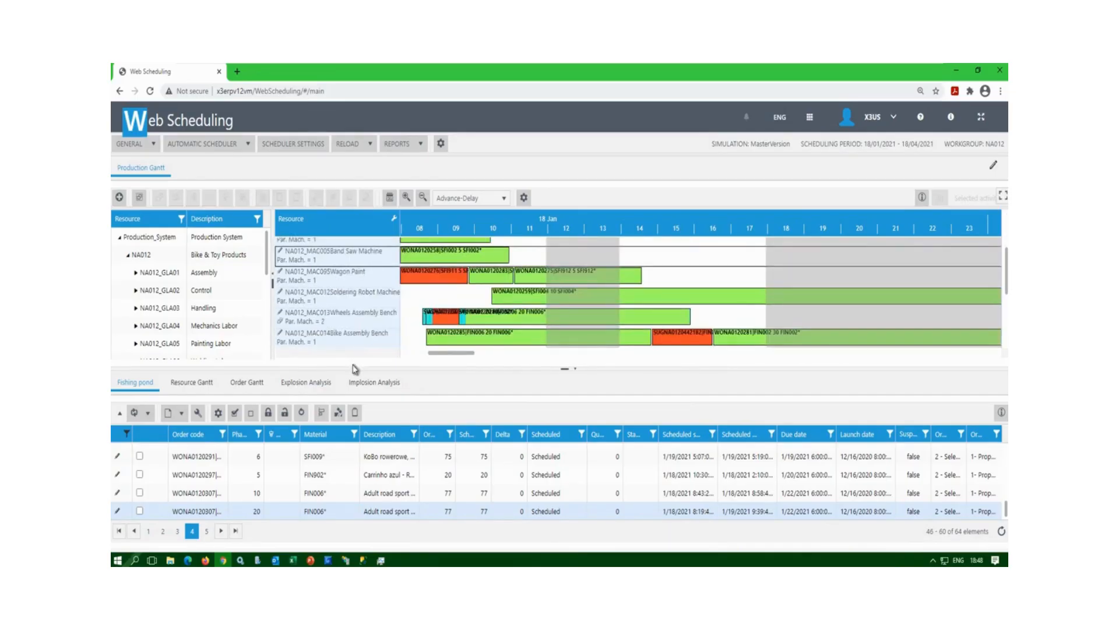
scroll(353, 338, "up", 3)
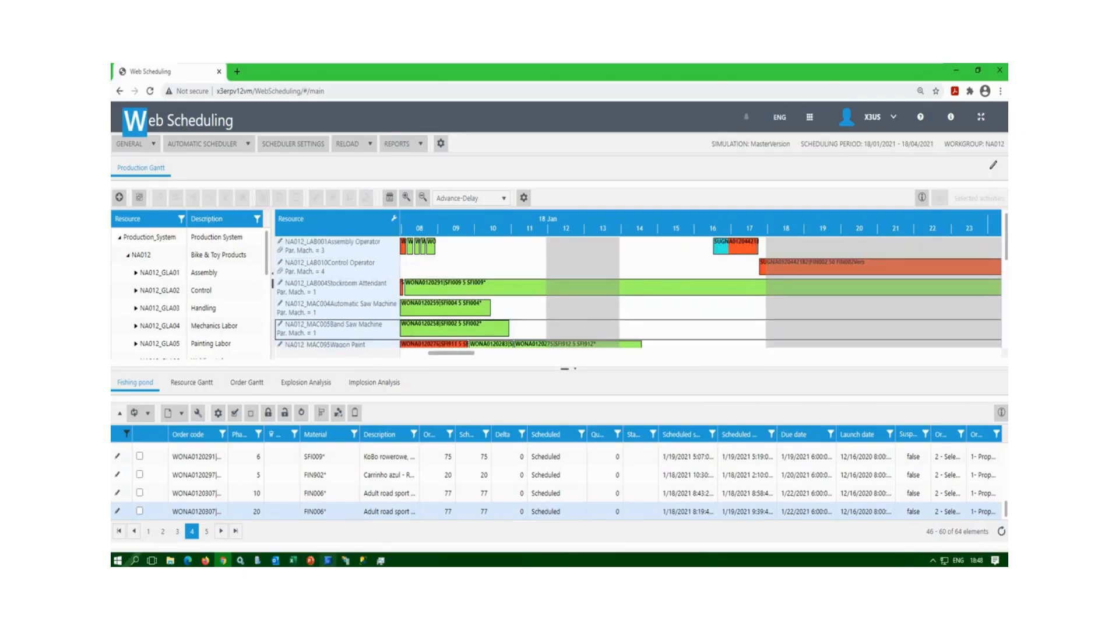
Review the WONA0120258 Band Saw activity's scheduling resources and keep NA012_MAC005.
double_click(427, 331)
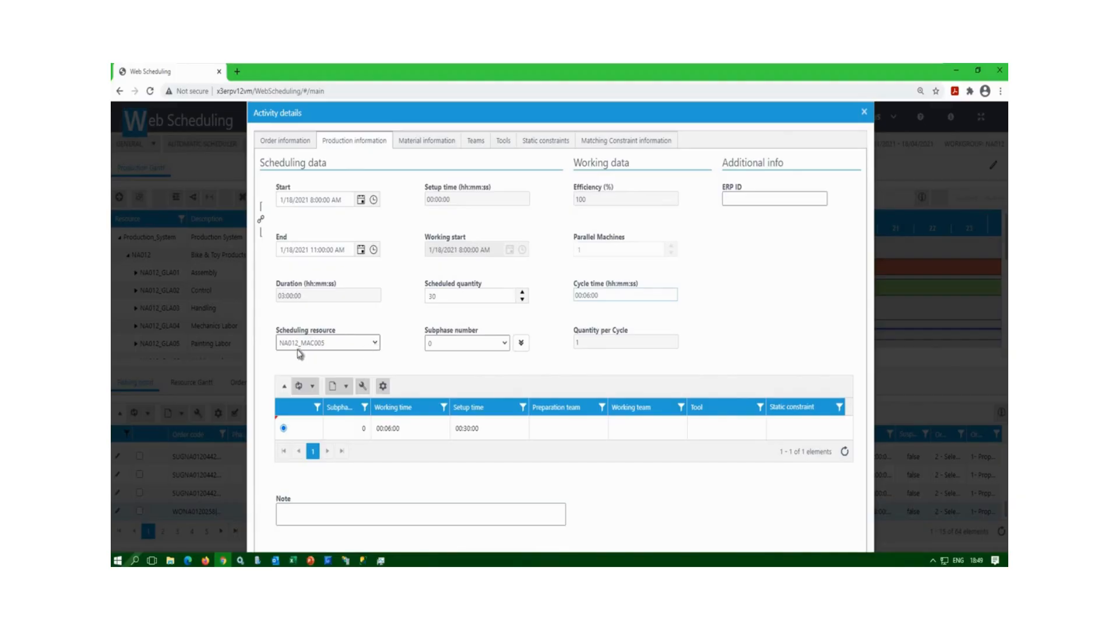
left_click(375, 344)
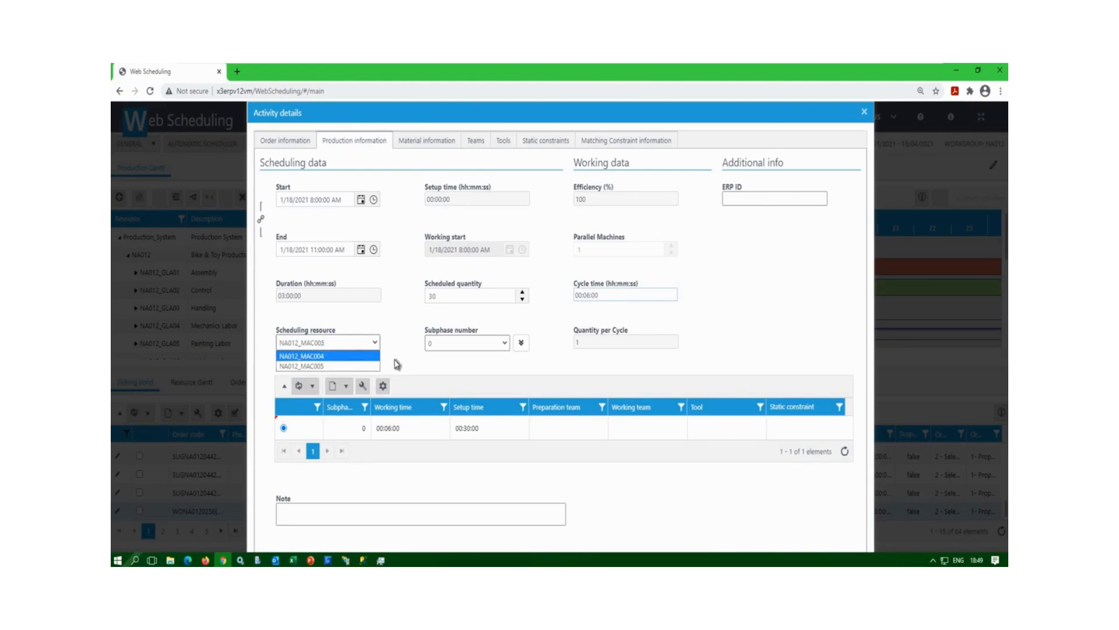
left_click(845, 128)
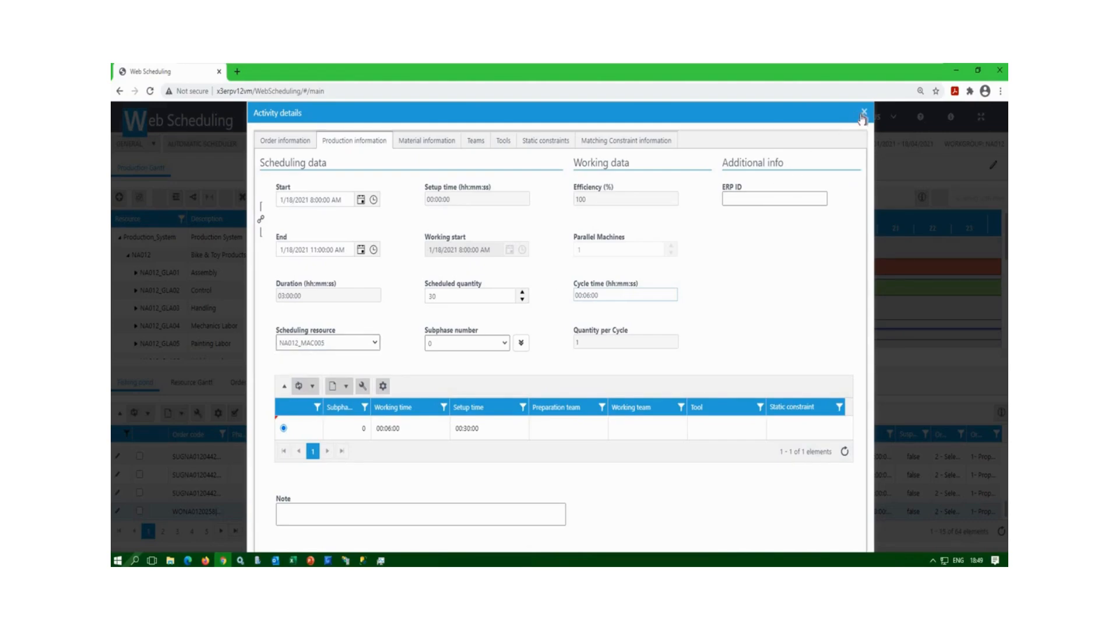
left_click(864, 112)
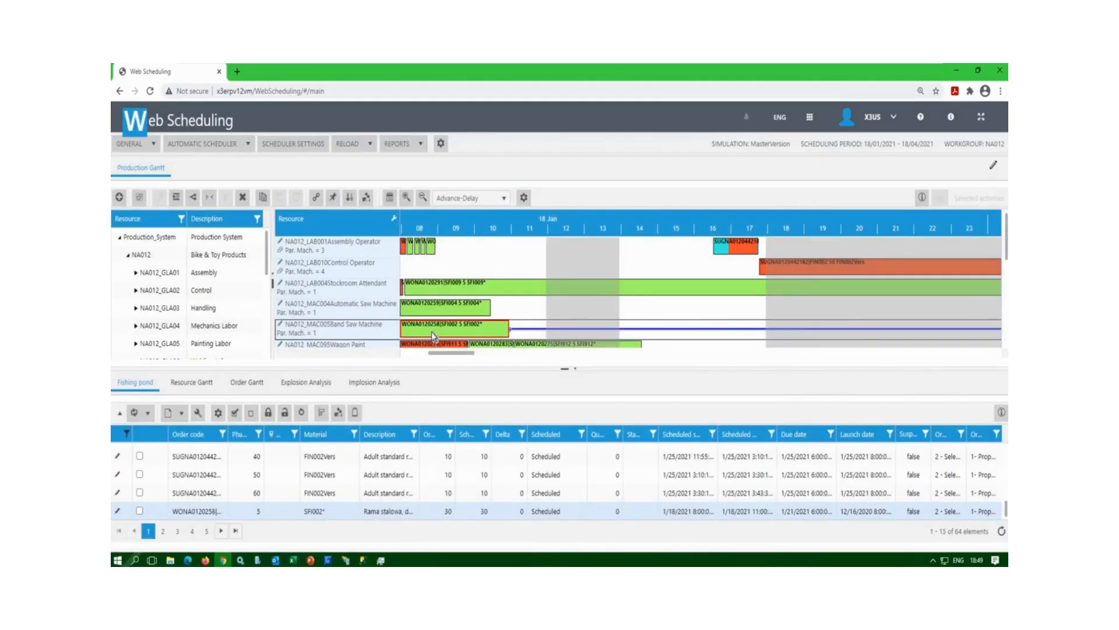
Move WONA0120258 onto the MAC004 Automatic Saw Machine and apply priority sequence 10, 20.
left_click_drag(446, 333, 504, 315)
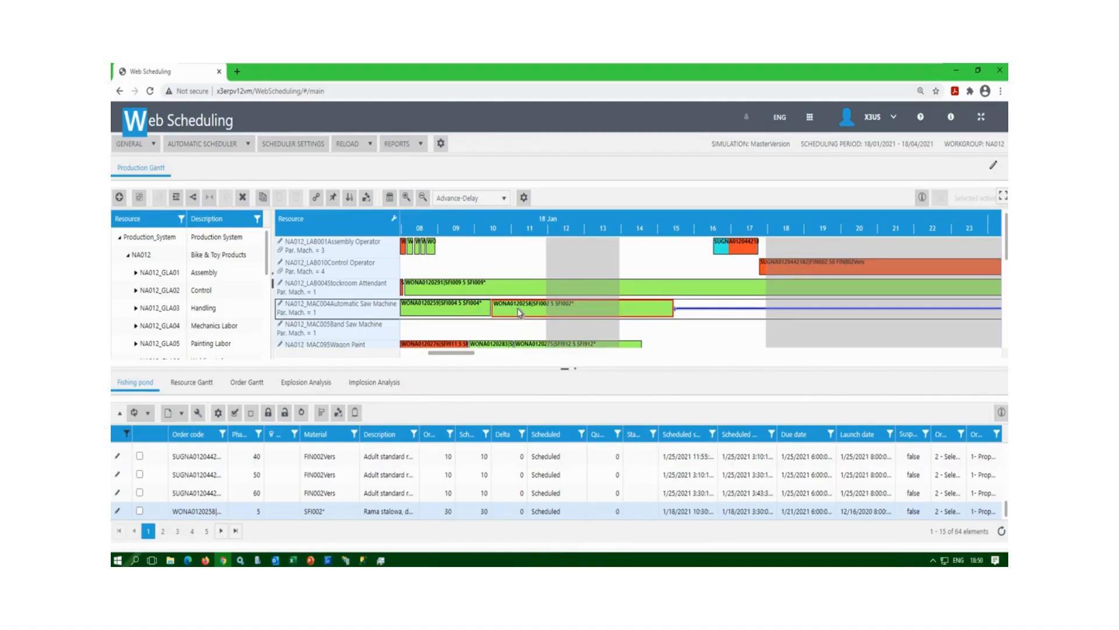
left_click(349, 199)
Fix the activity to its resource, select the SFI004 job, and return the fishing pond to page 1.
left_click(317, 201)
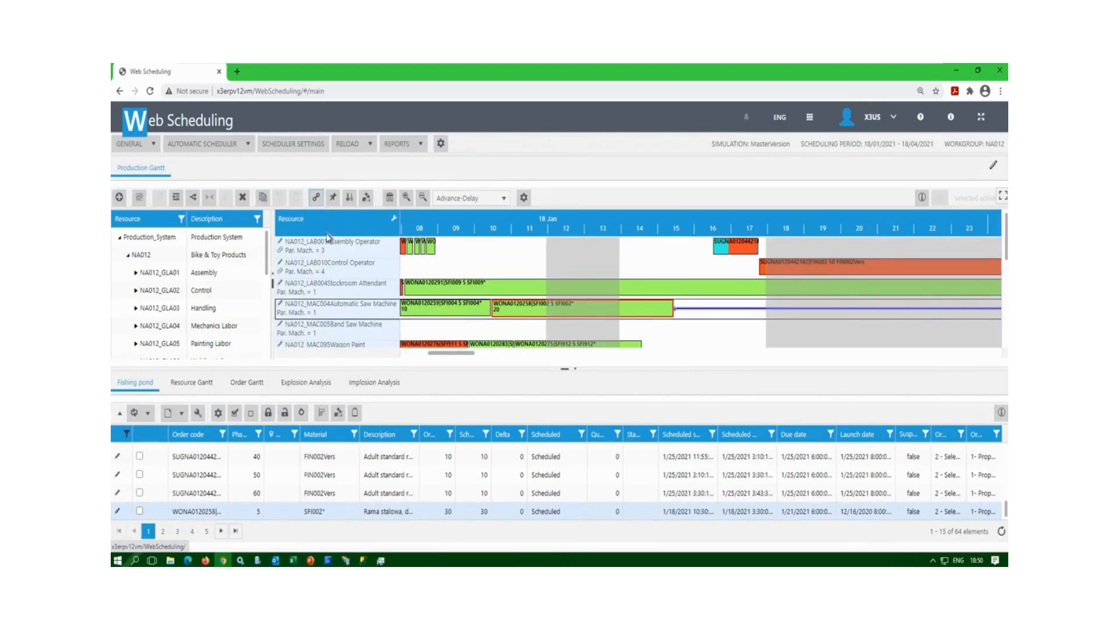
left_click(455, 309)
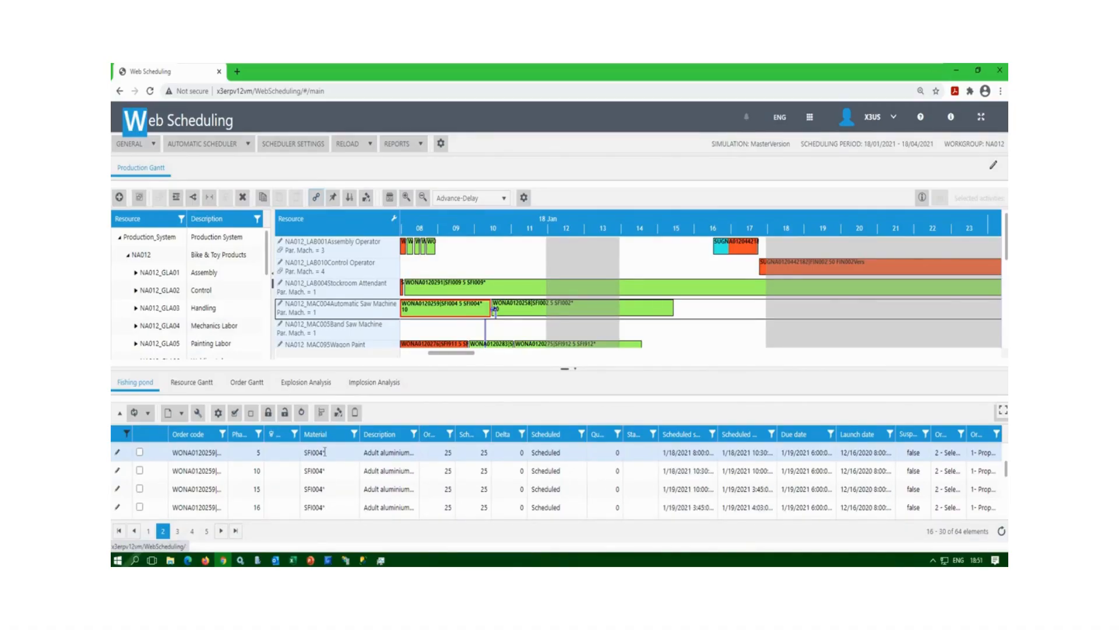
left_click(183, 487)
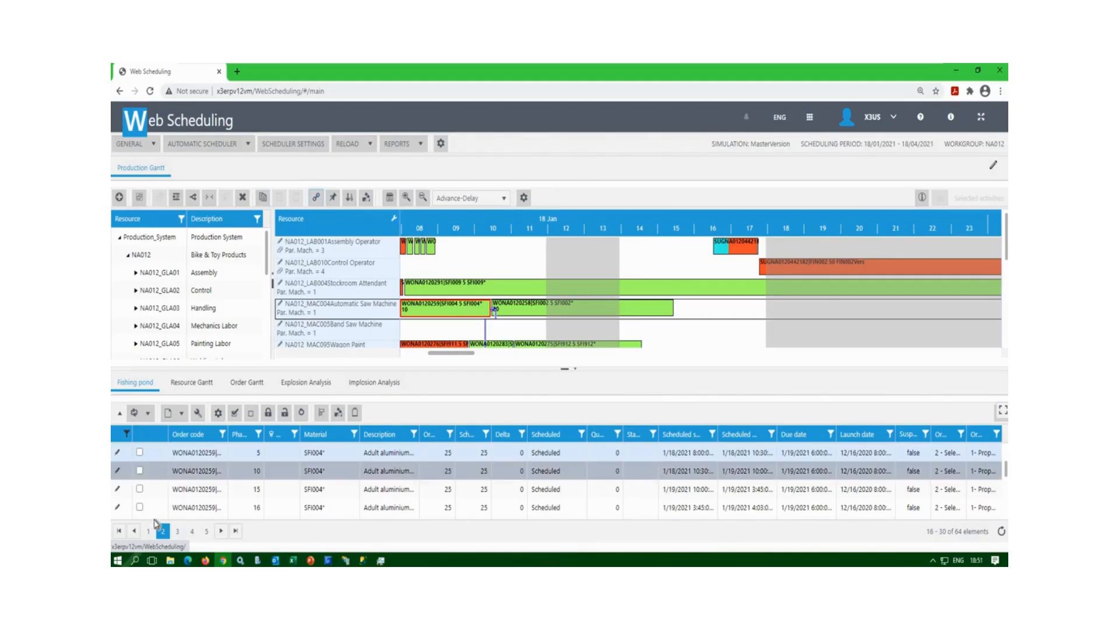
left_click(148, 531)
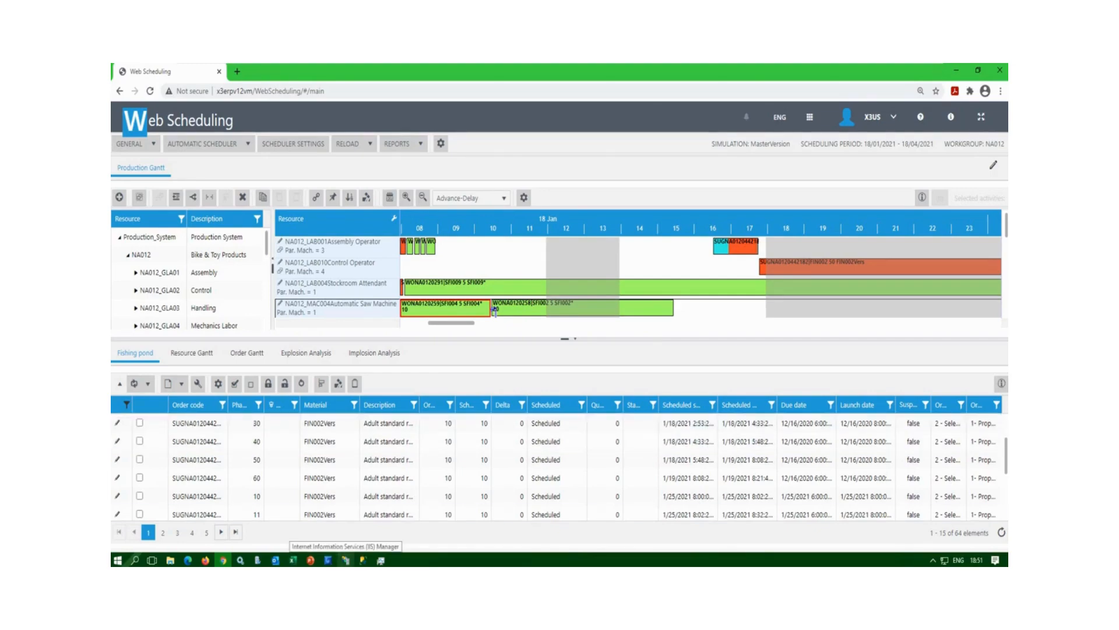
Filter the fishing pond's Order code to 'Starts with' WO and auto-fit that column.
left_click(222, 406)
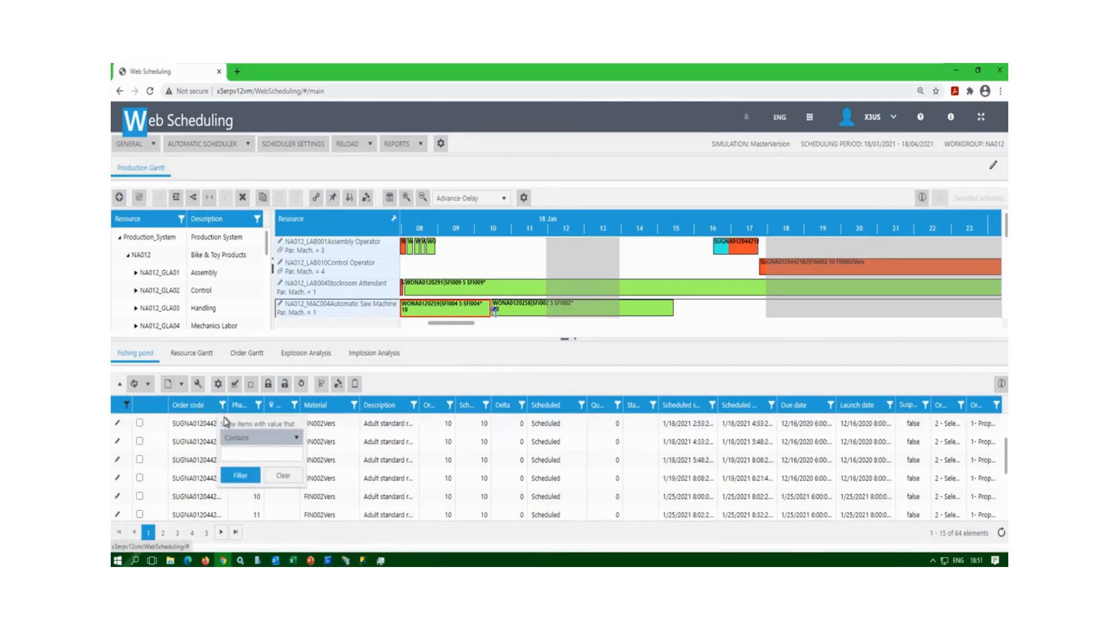
left_click(296, 438)
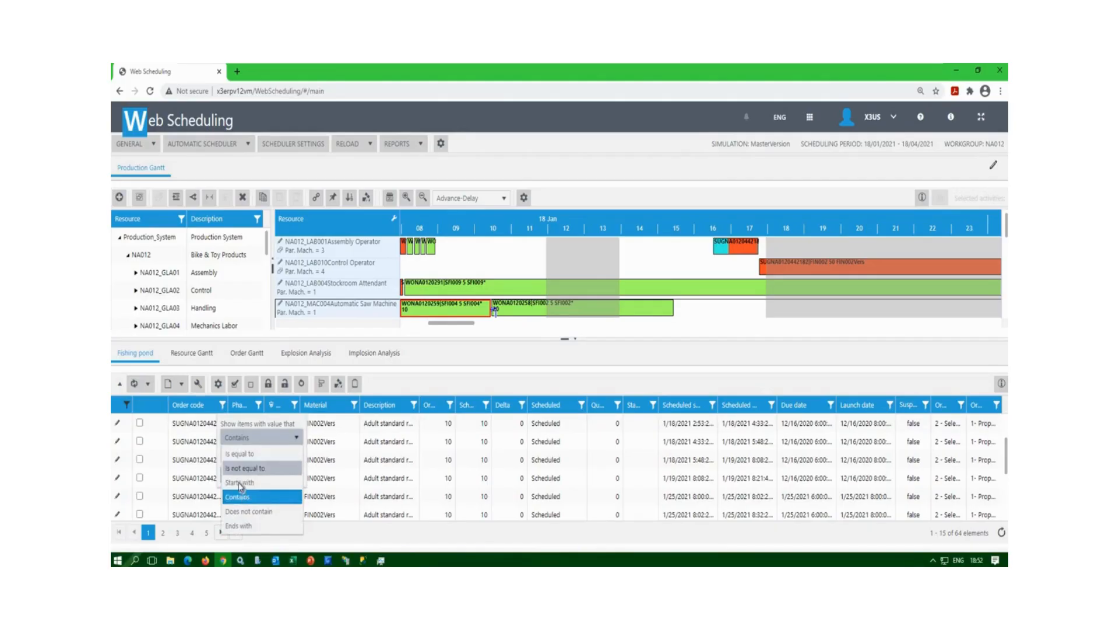
left_click(239, 482)
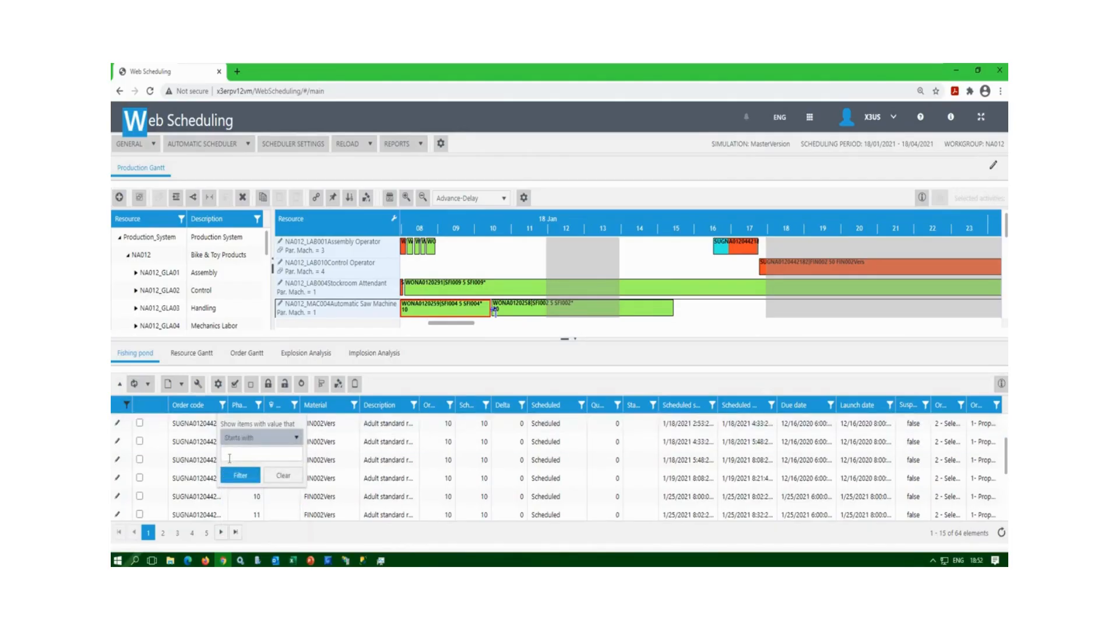
type("WO")
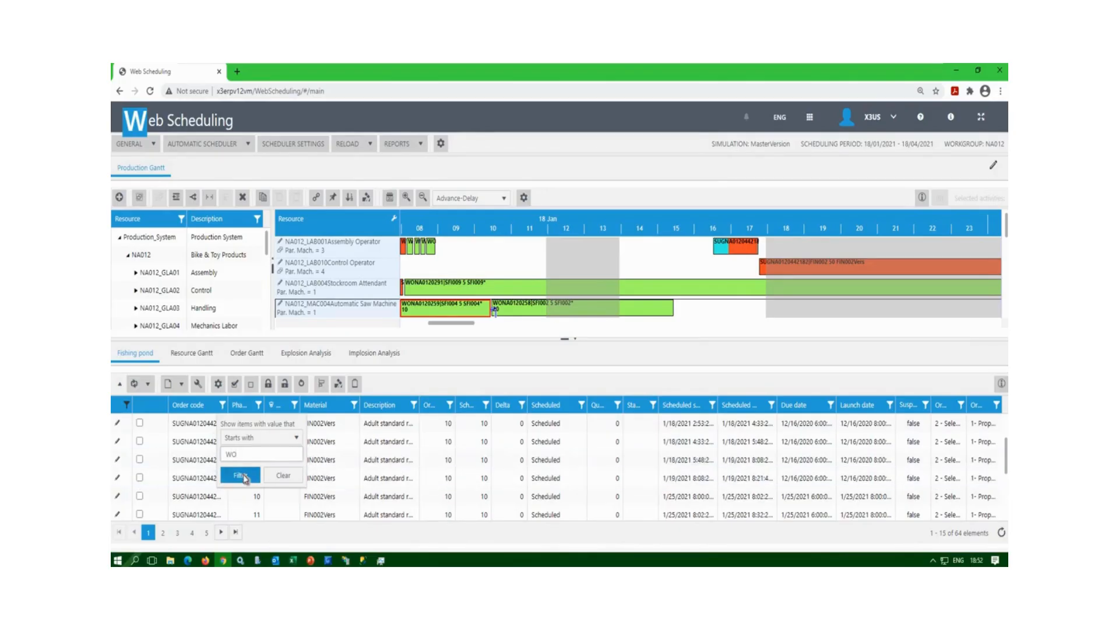
left_click(242, 478)
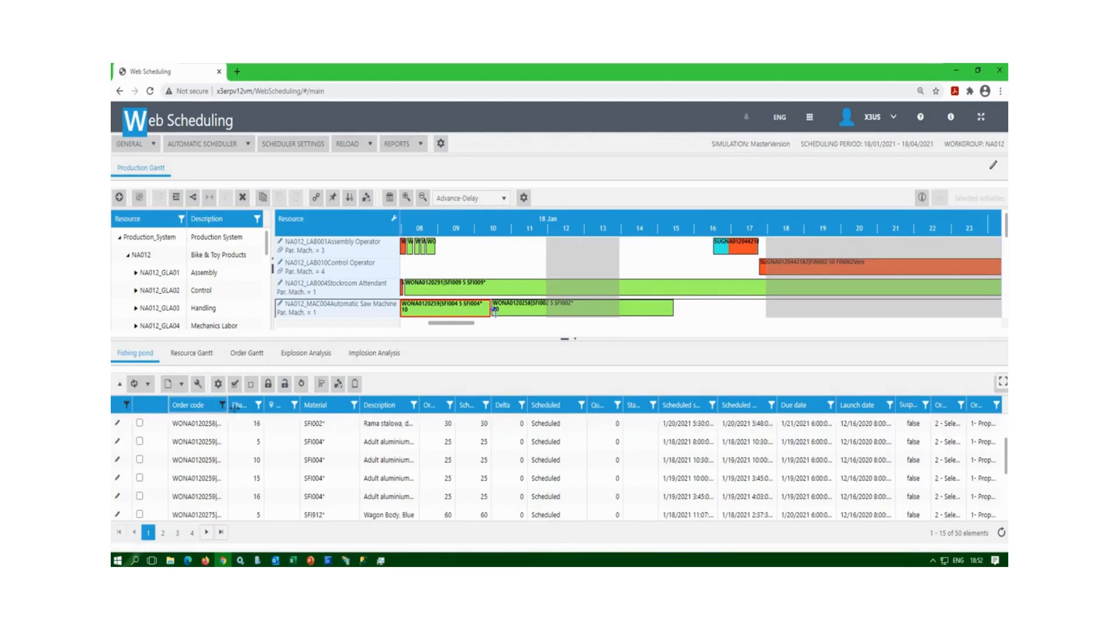
double_click(231, 406)
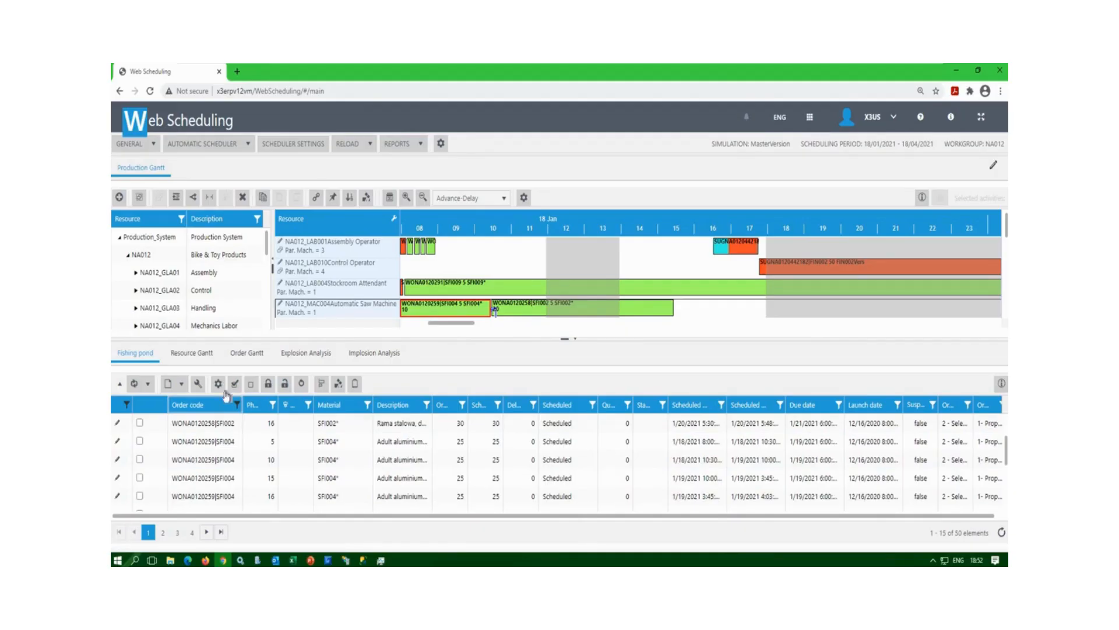
left_click(197, 384)
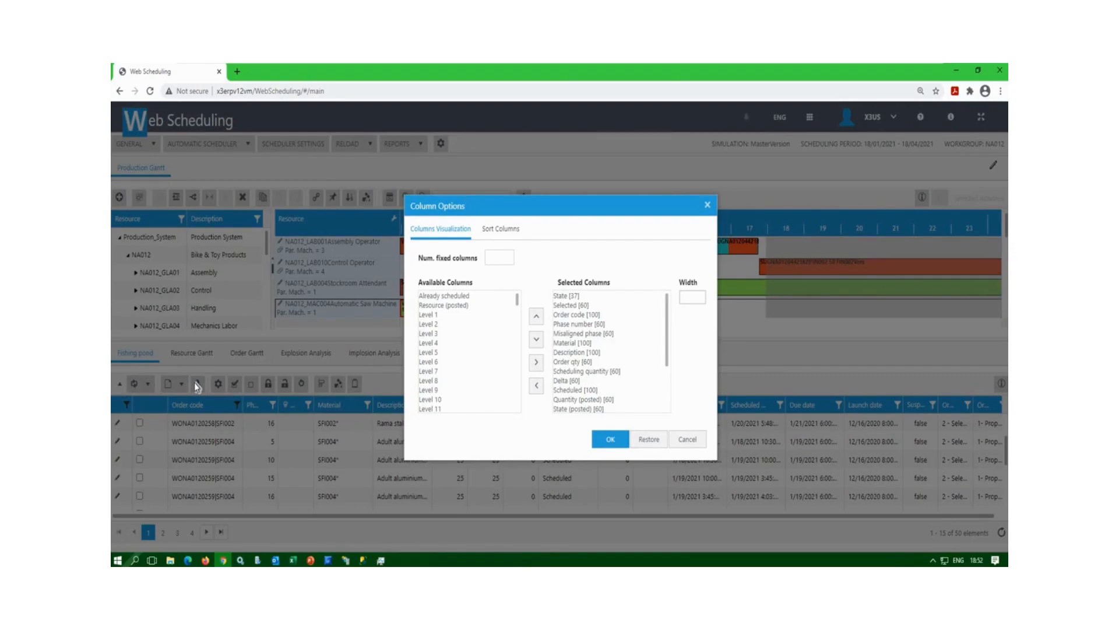
left_click(706, 206)
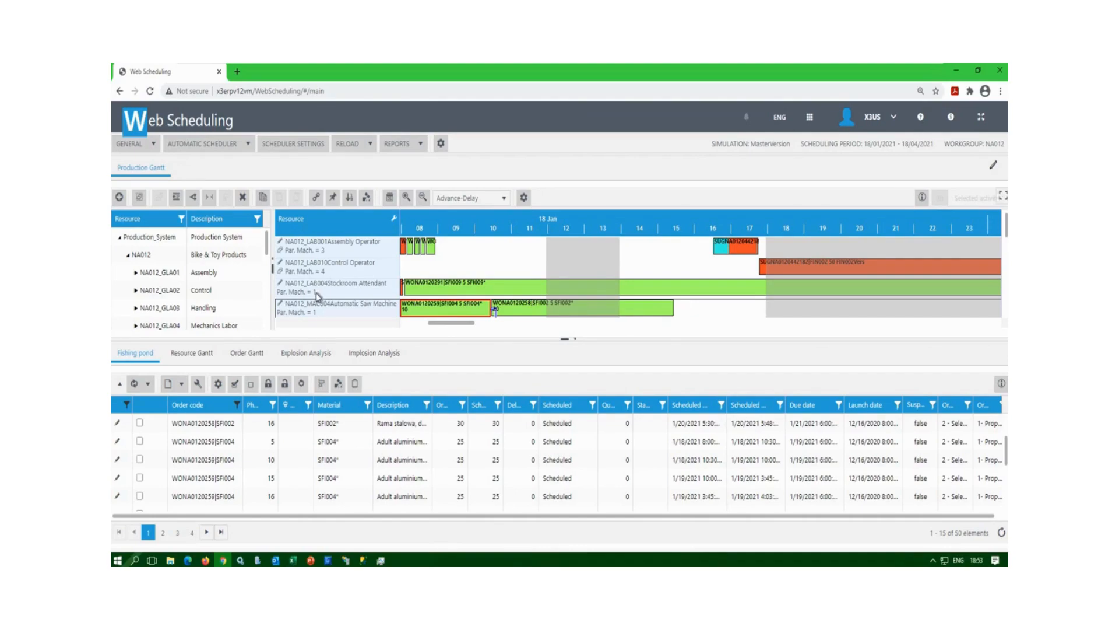
Give the Gantt chart more height and select the MAC095 Wagon Paint resource row.
scroll(318, 296, "down", 5)
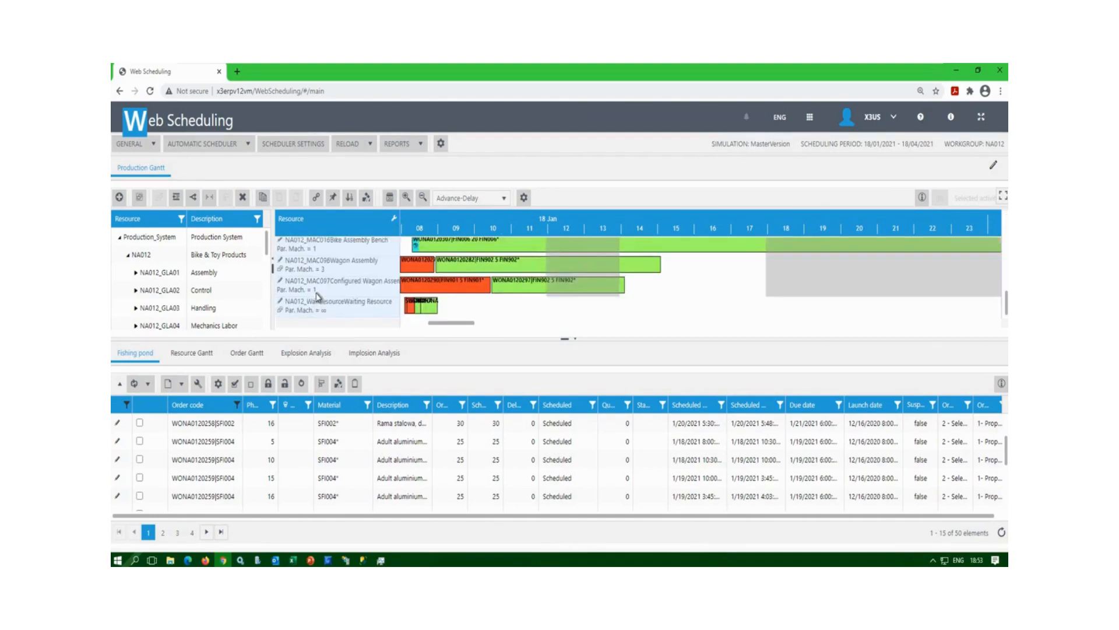
scroll(329, 309, "up", 2)
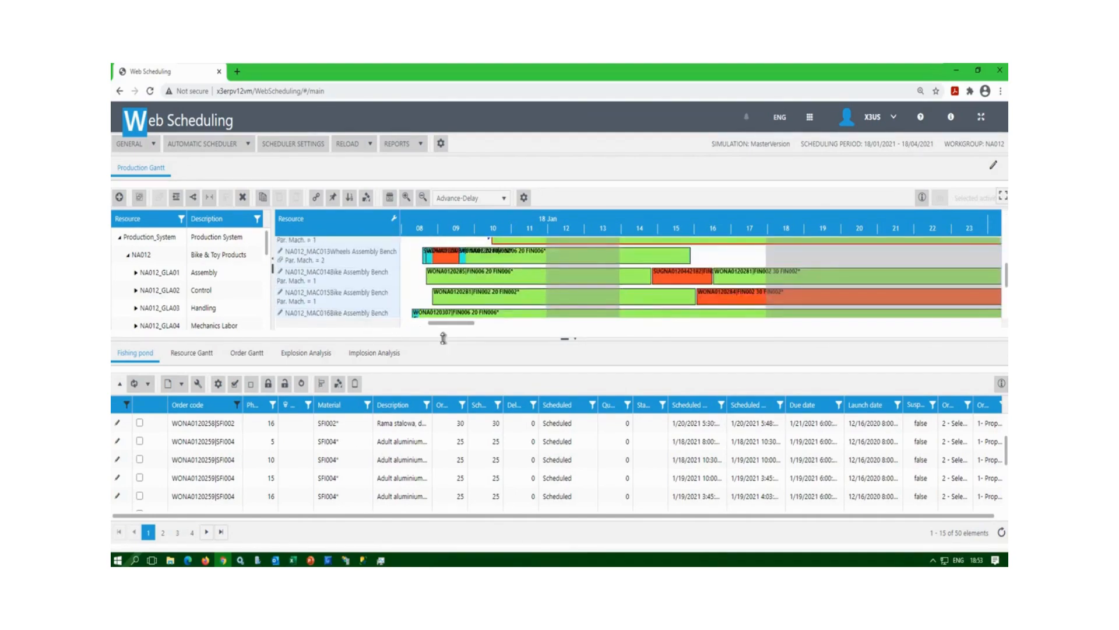
left_click_drag(443, 338, 444, 353)
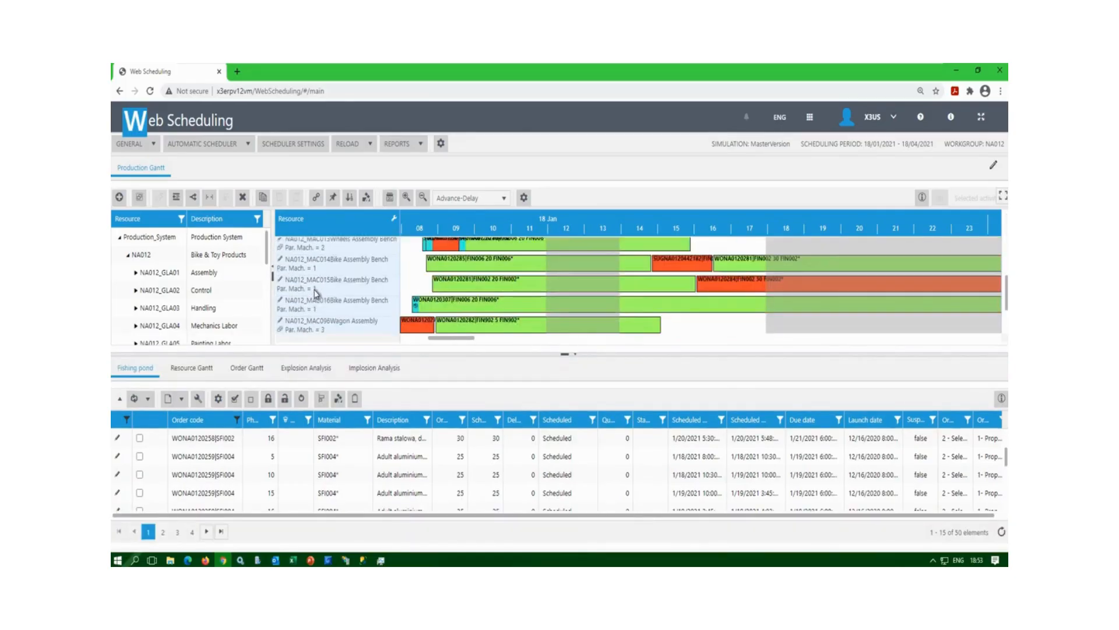
scroll(315, 293, "down", 2)
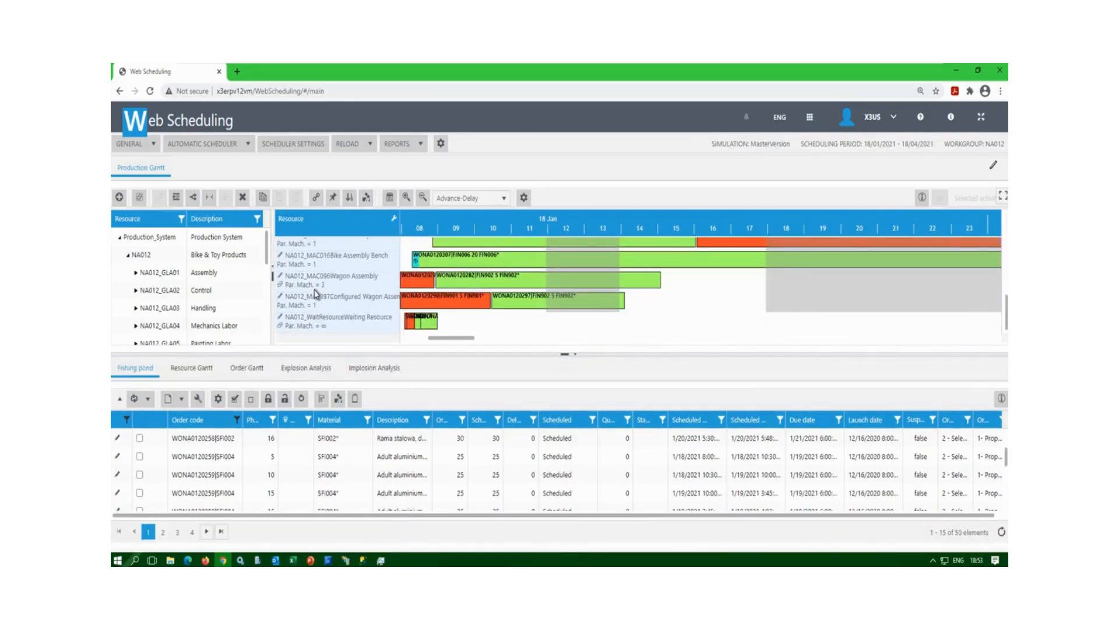
scroll(314, 292, "up", 3)
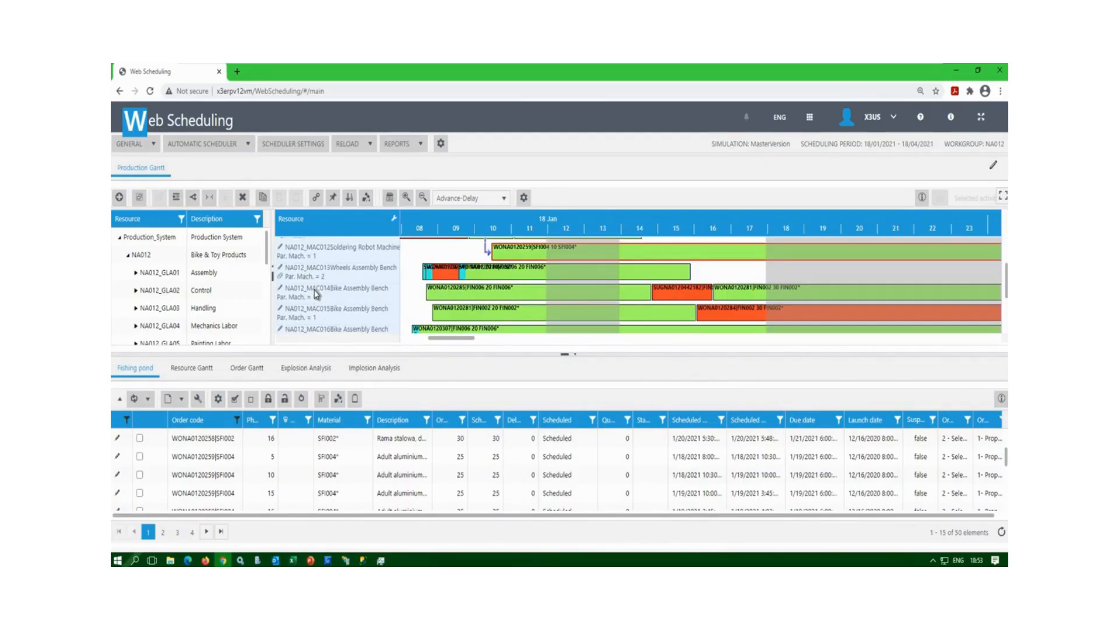
scroll(314, 293, "up", 3)
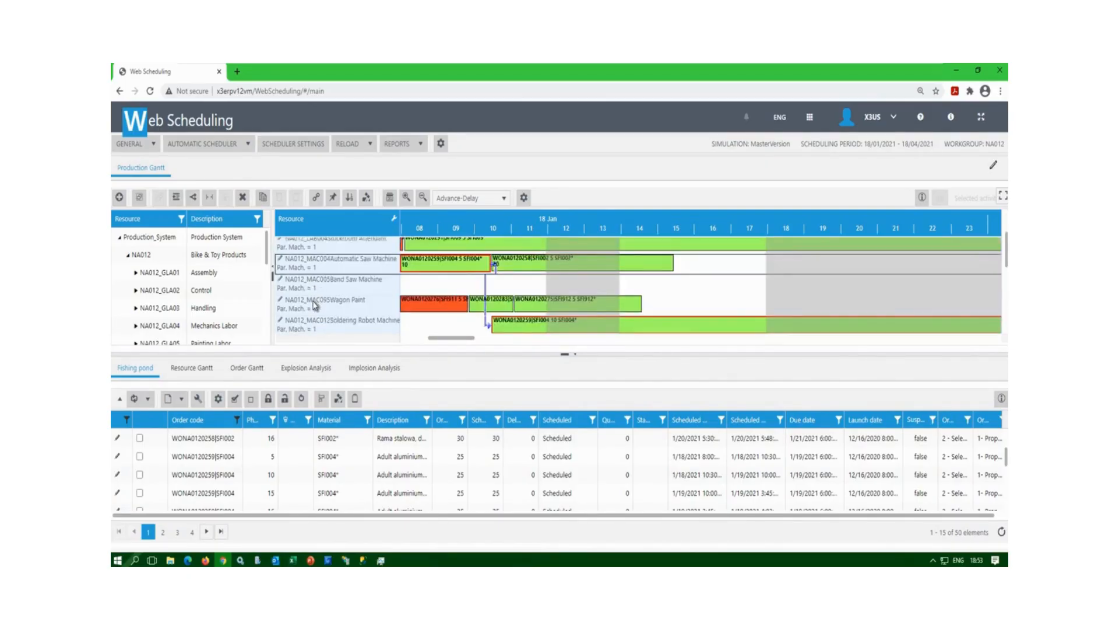
left_click(315, 305)
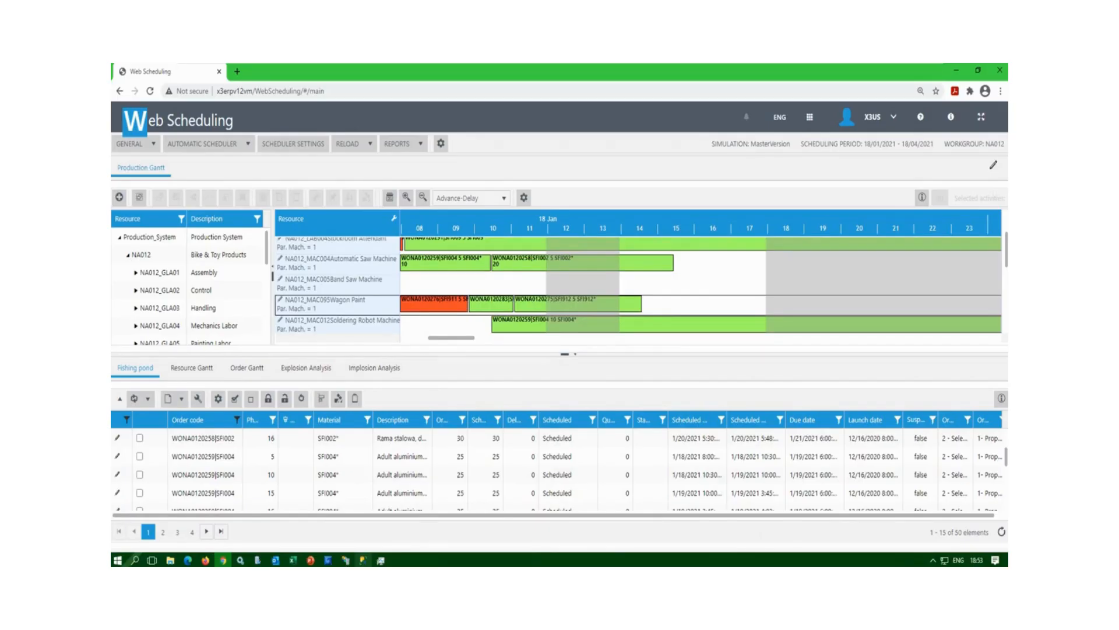
Delete the WONA0120283 activity from Wagon Paint and confirm the removal.
left_click(489, 305)
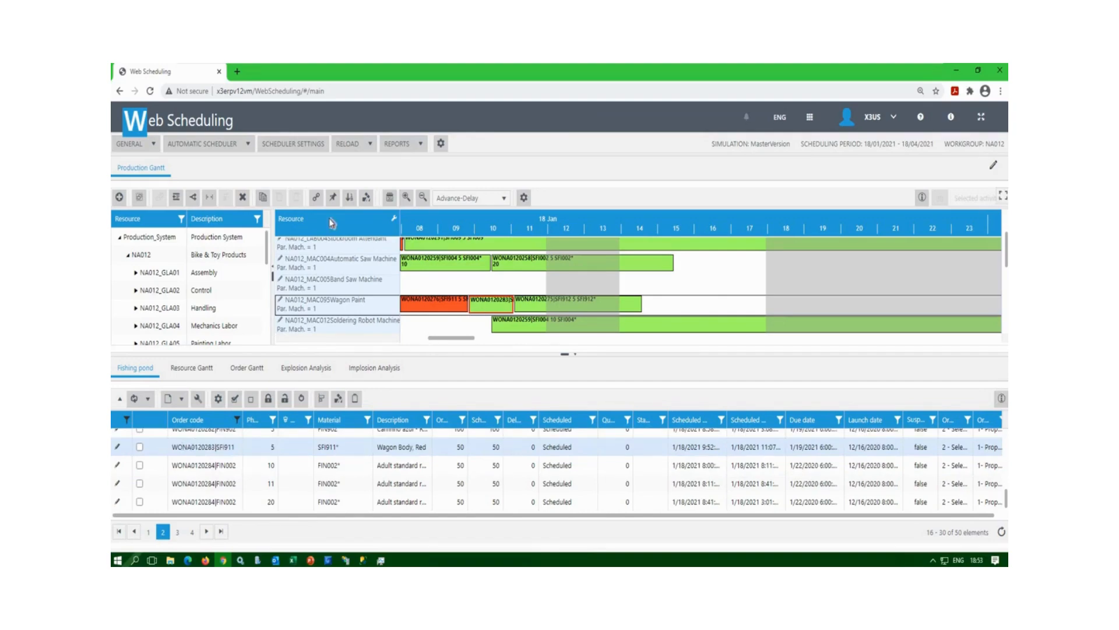
left_click(243, 197)
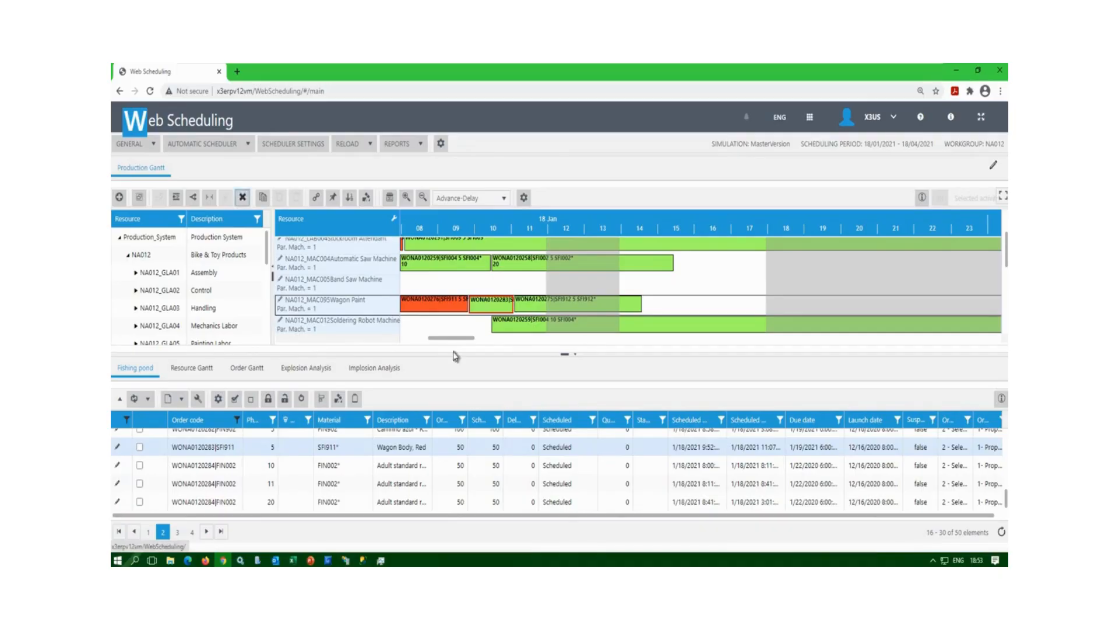
left_click(553, 406)
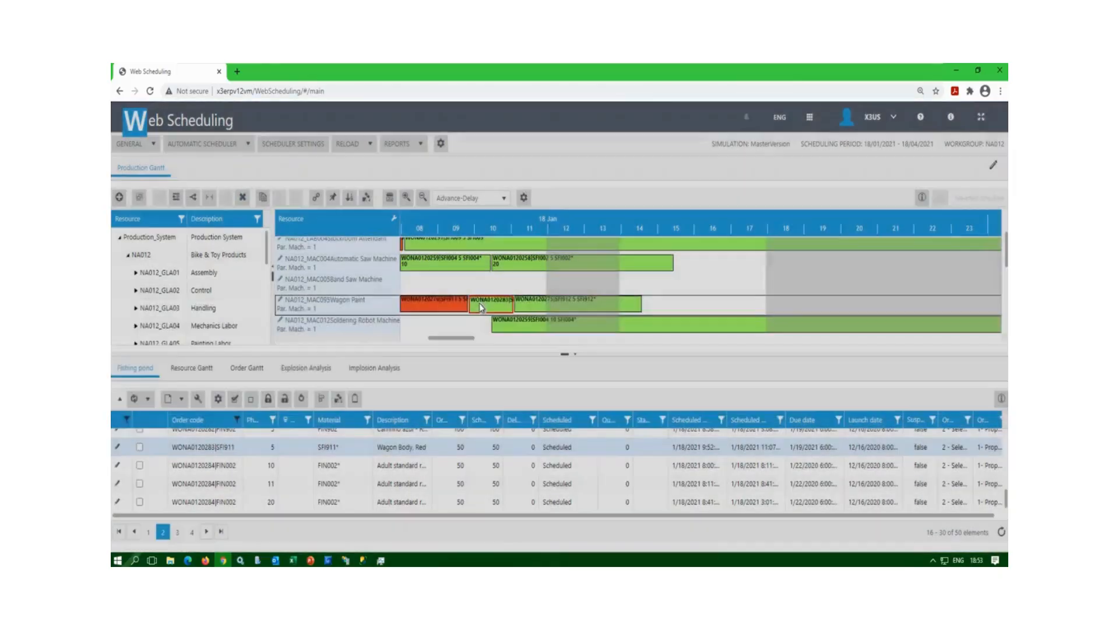
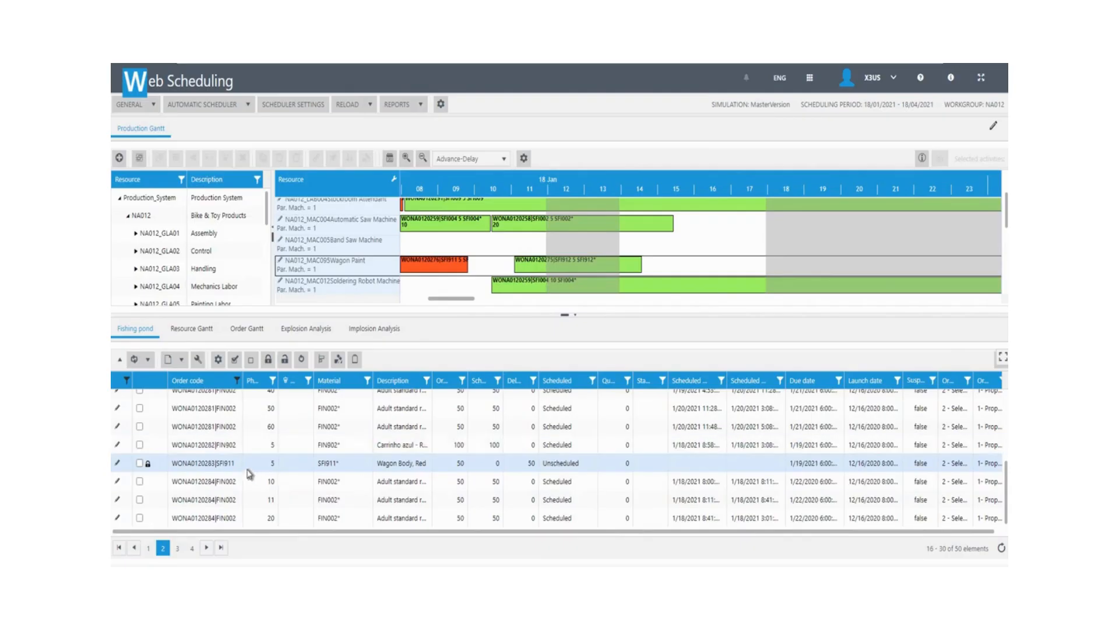
Schedule order WONA0120283 (SFI911 Wagon Body, Red) onto the MAC095 Wagon Paint machine.
left_click(148, 467)
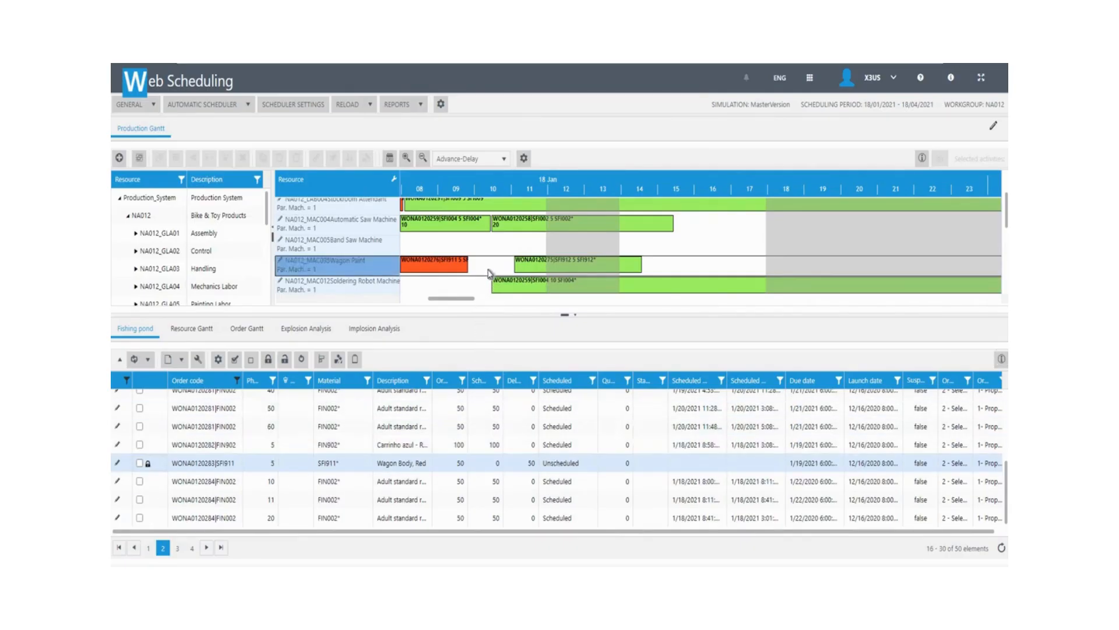
left_click_drag(490, 273, 490, 273)
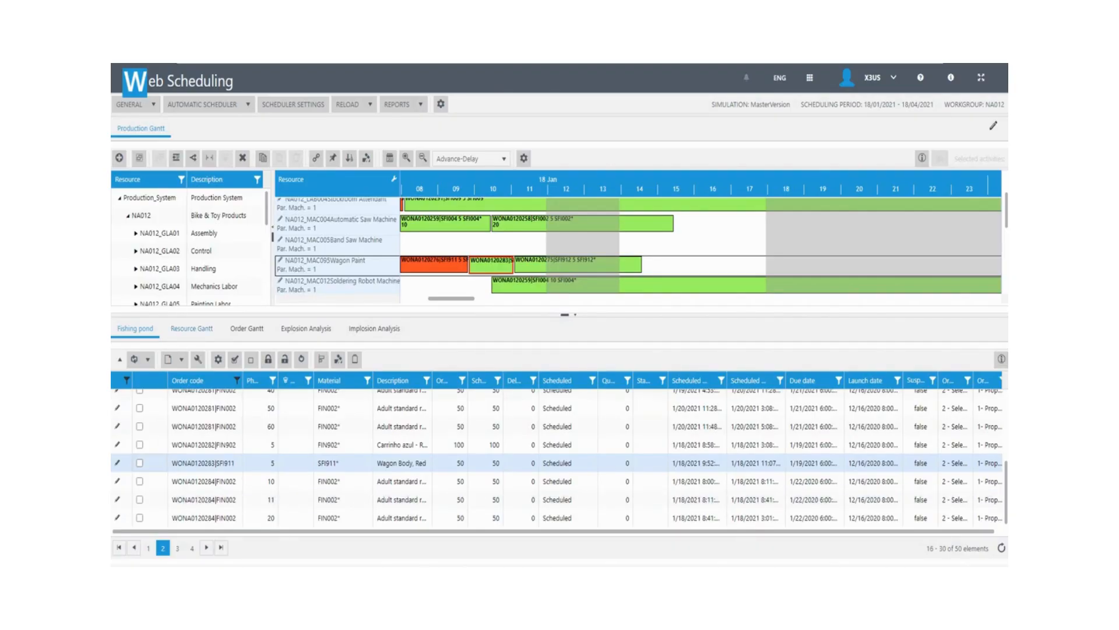
Switch to the Resource Gantt, enlarge the upper panel, and load the MAC013 Wheels Assembly Bench orders.
left_click(192, 328)
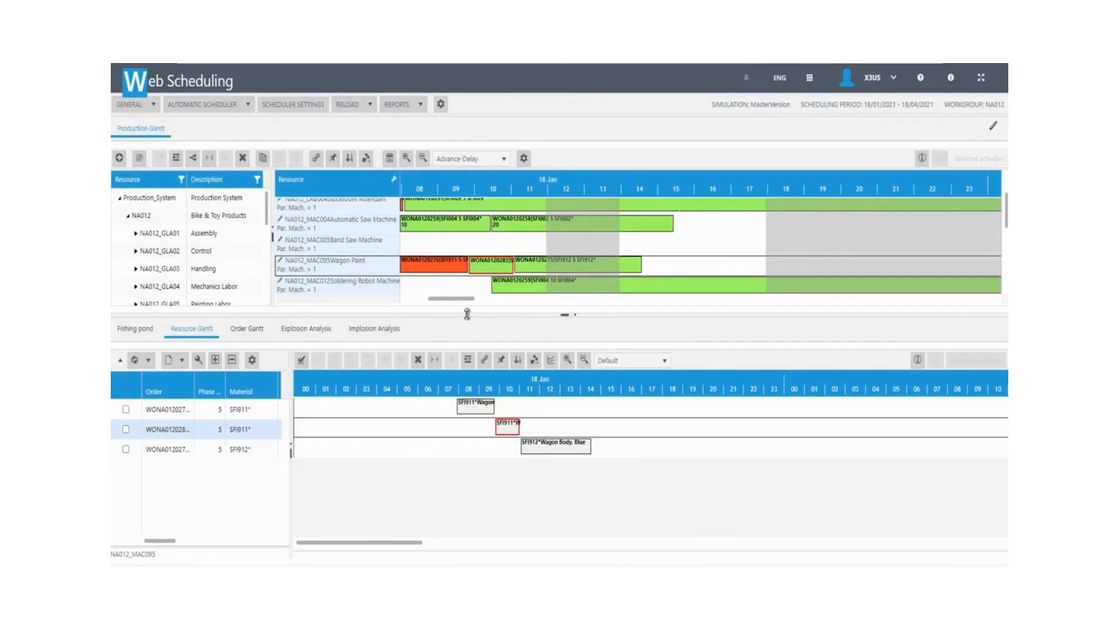
mouse_move(470, 324)
left_mouse_down()
mouse_move(456, 319)
mouse_move(455, 336)
left_mouse_up()
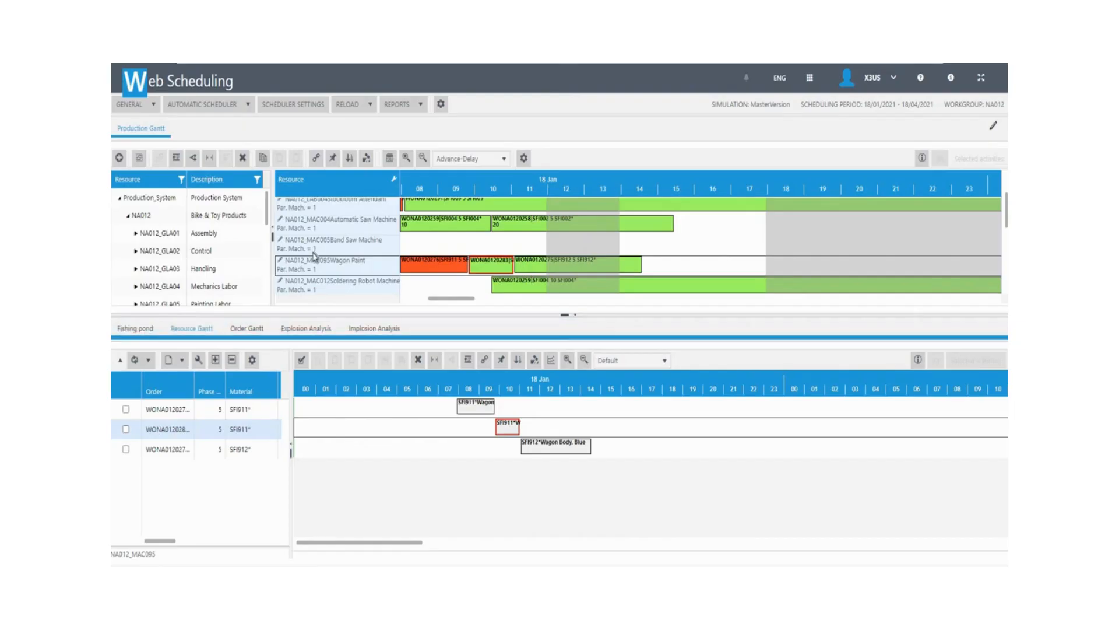
scroll(315, 256, "down", 3)
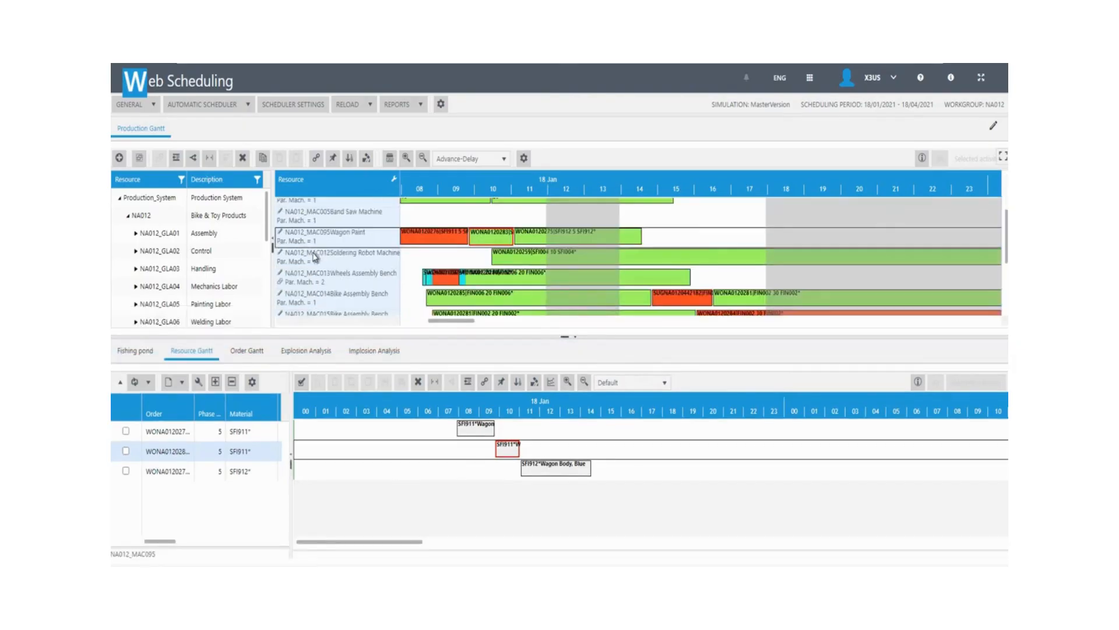
scroll(315, 256, "down", 3)
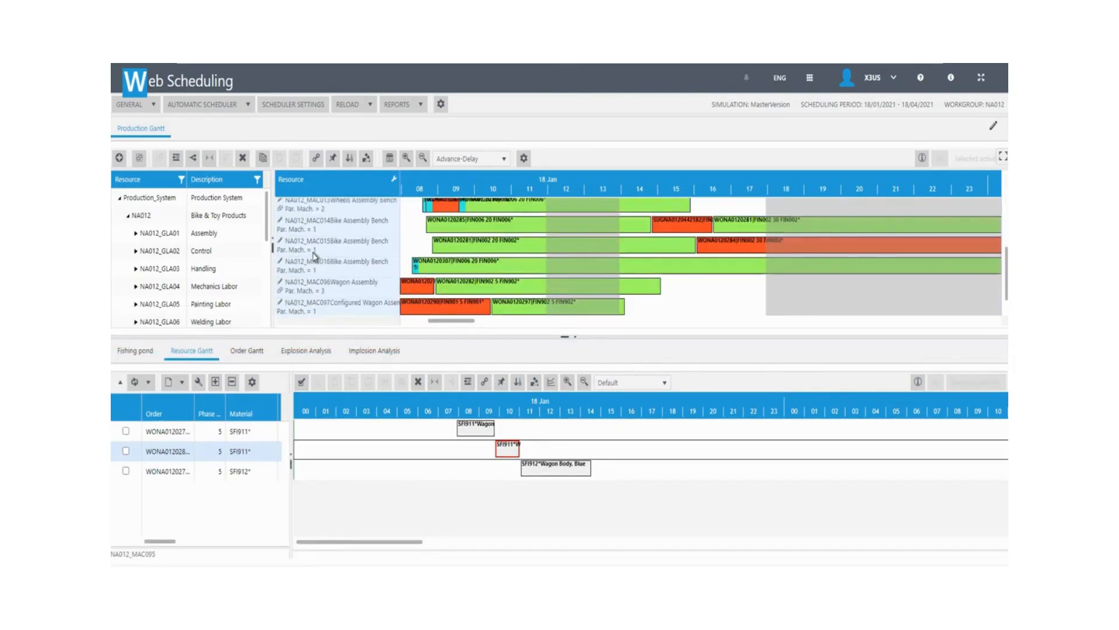
scroll(318, 269, "up", 3)
left_click(319, 281)
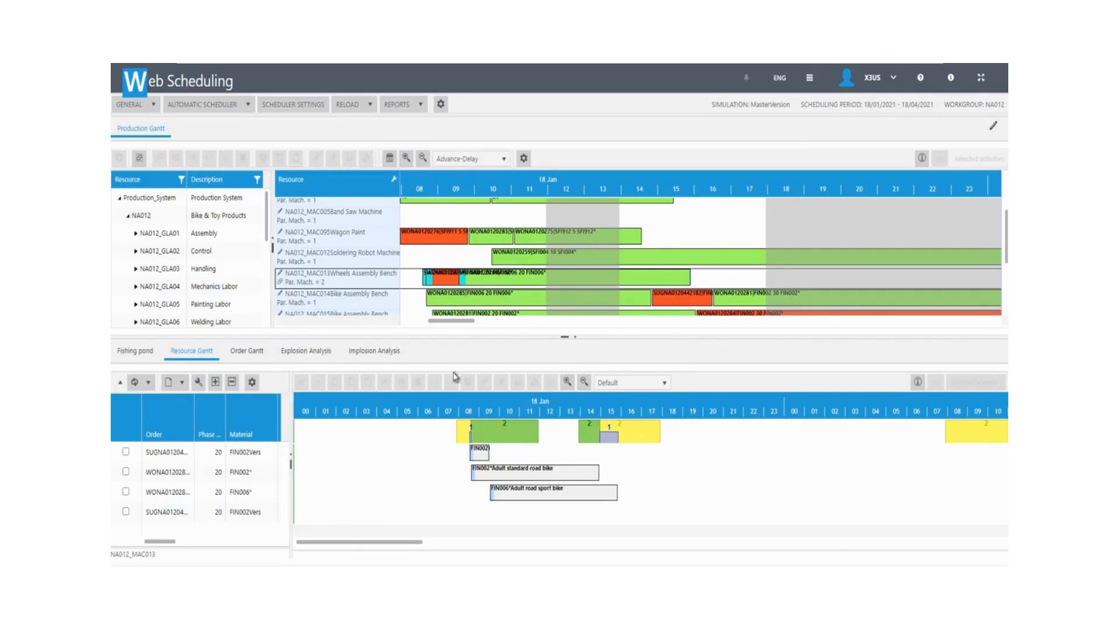
Set the lower Resource Gantt to Advance-Delay display and shift the timeline to 18–19 Jan.
left_click(665, 388)
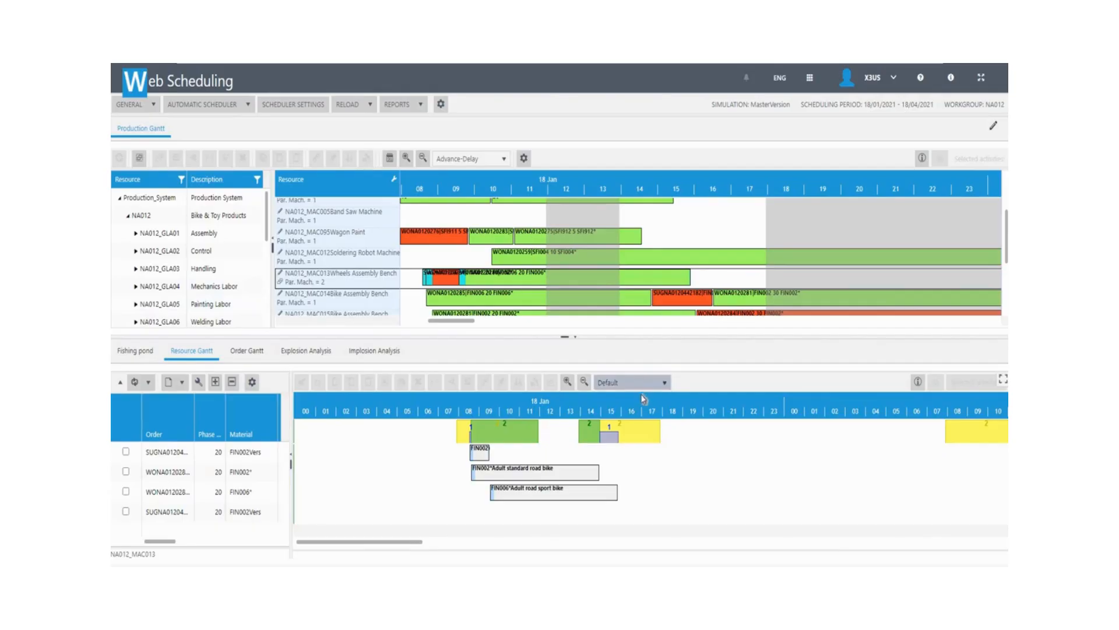
left_click(635, 414)
left_click_drag(383, 546, 401, 545)
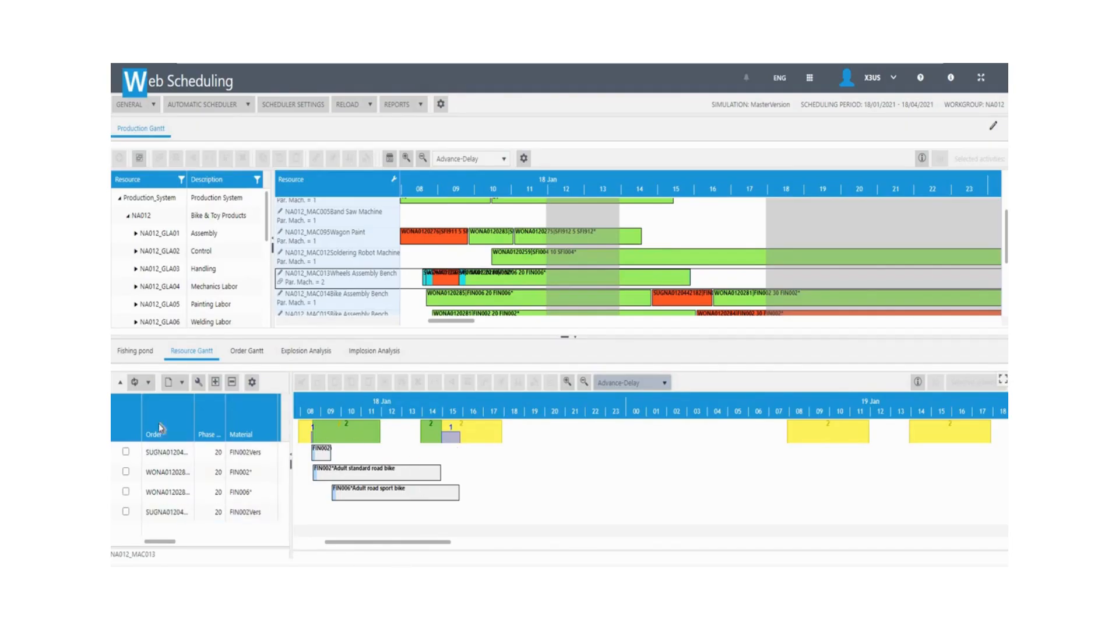
Widen the Order column and select the WONA0120280 FIN006 Adult road sport bike order.
left_click_drag(232, 404, 328, 432)
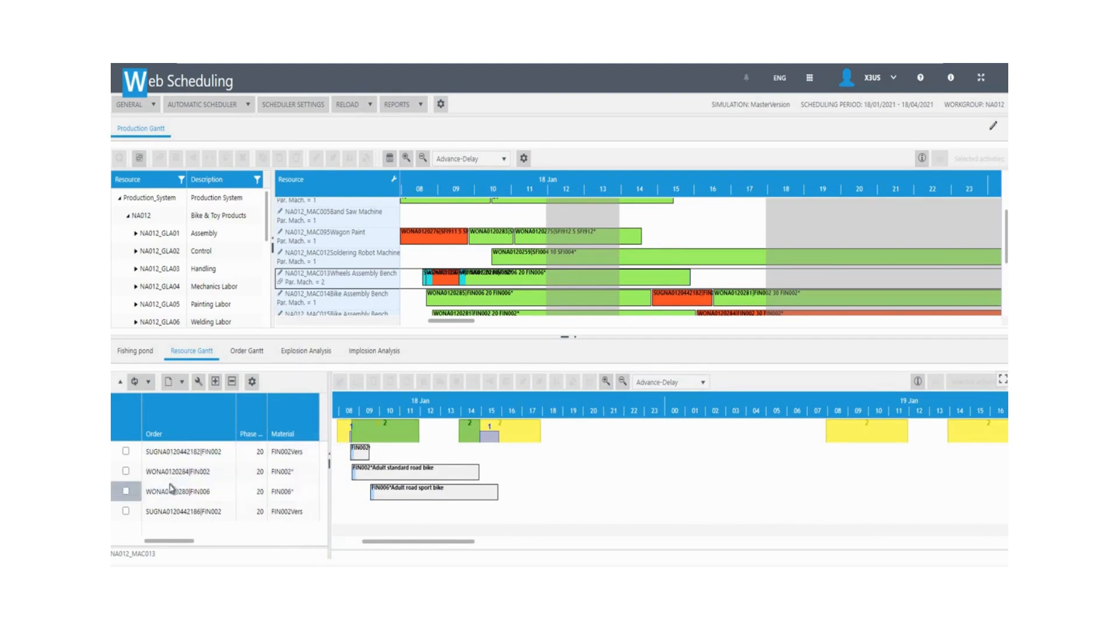
left_click(173, 492)
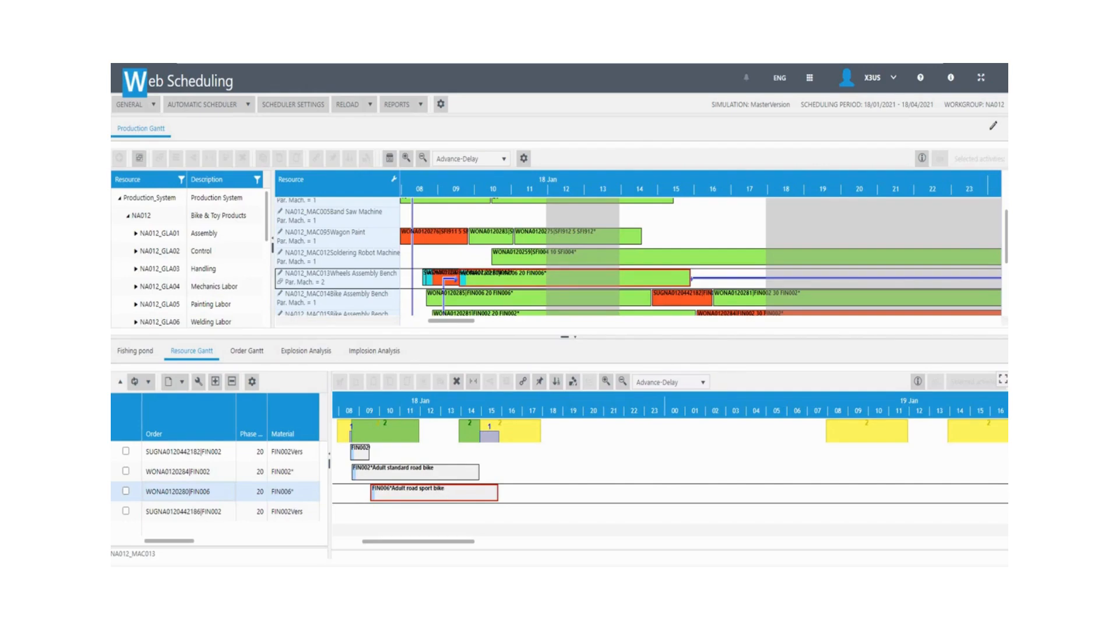
Move the FIN006 phase-20 operation to start 19 Jan at 07:54 with a fixed launch date.
left_click_drag(444, 493, 892, 498)
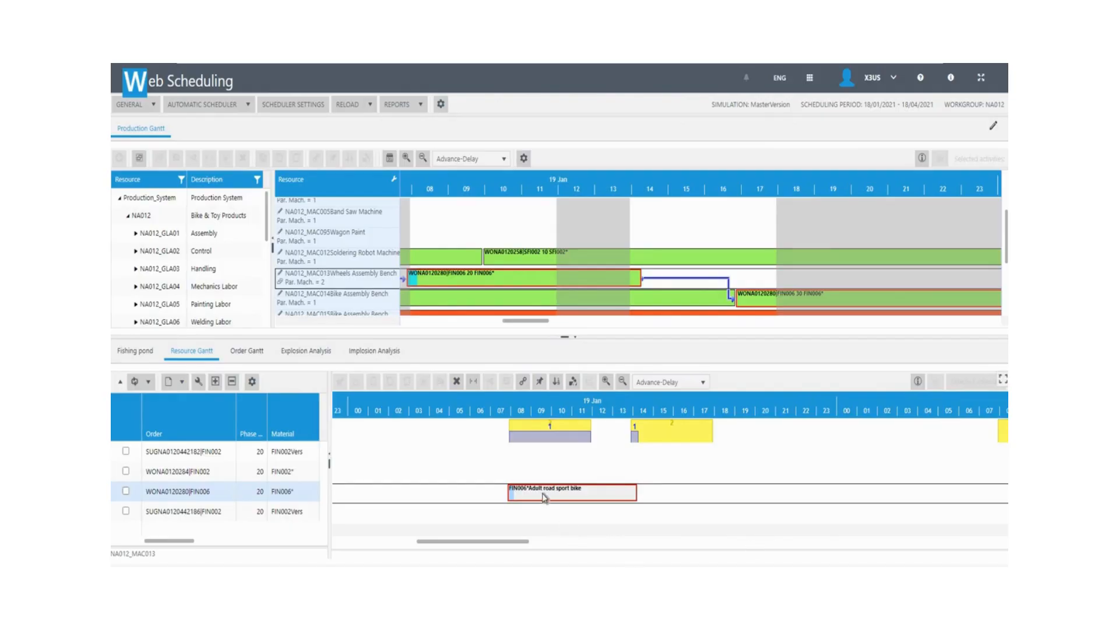
left_click(539, 383)
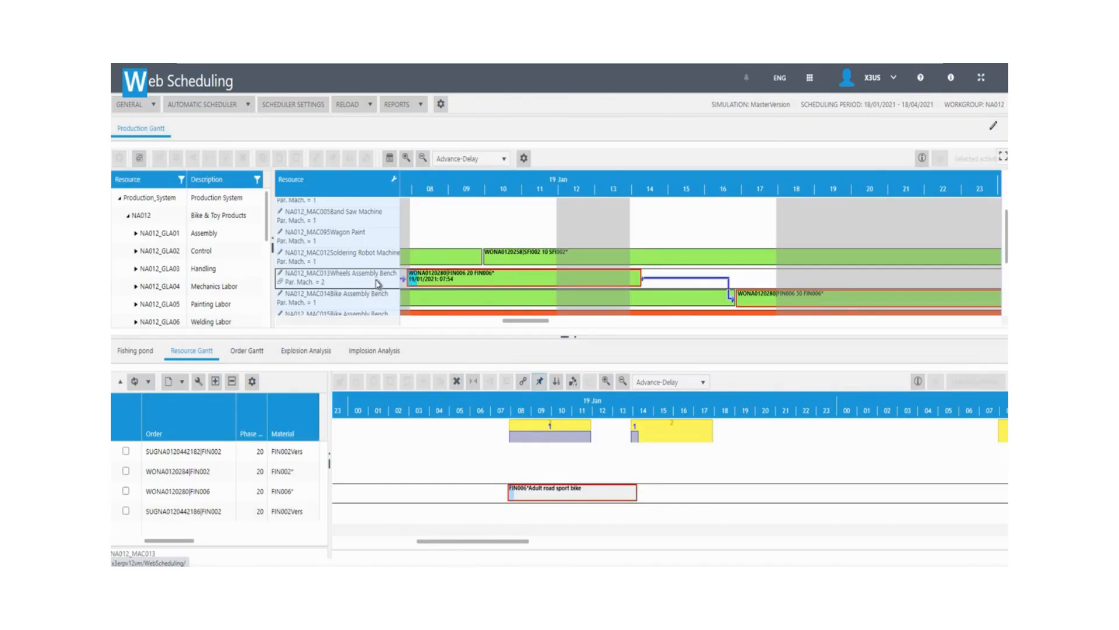
Load the MAC016 Bike Assembly Bench orders: two phase-20 FIN006 and one phase-30 FIN002.
scroll(352, 247, "down", 1)
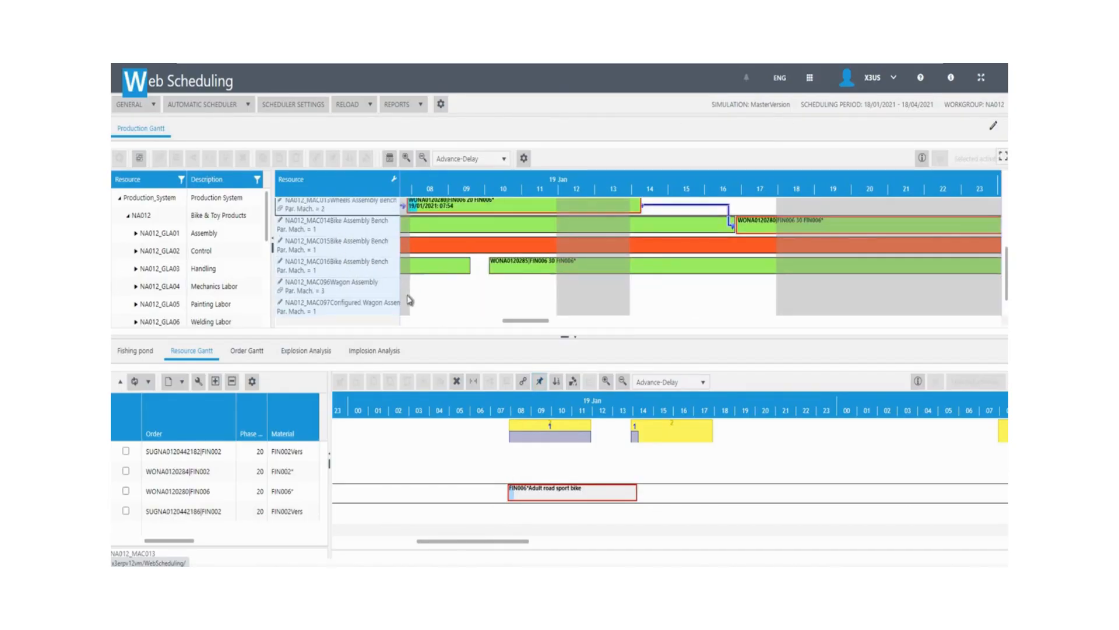
left_click(358, 272)
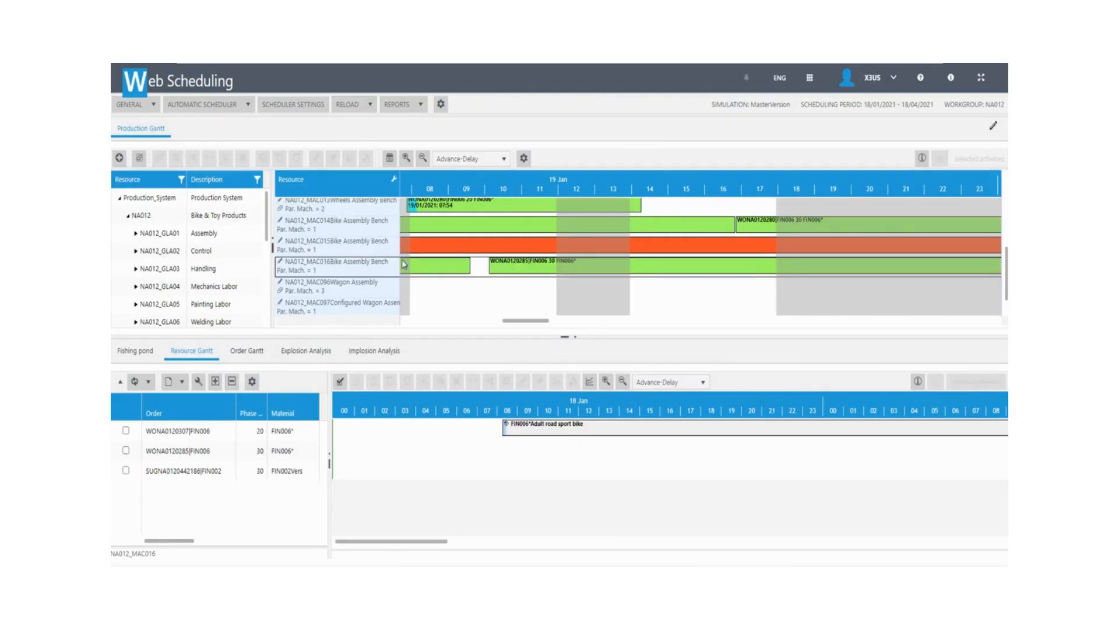
Check the three MAC016 orders, mark them as activities to move, and list the 3 selected.
left_click(126, 432)
left_click(125, 450)
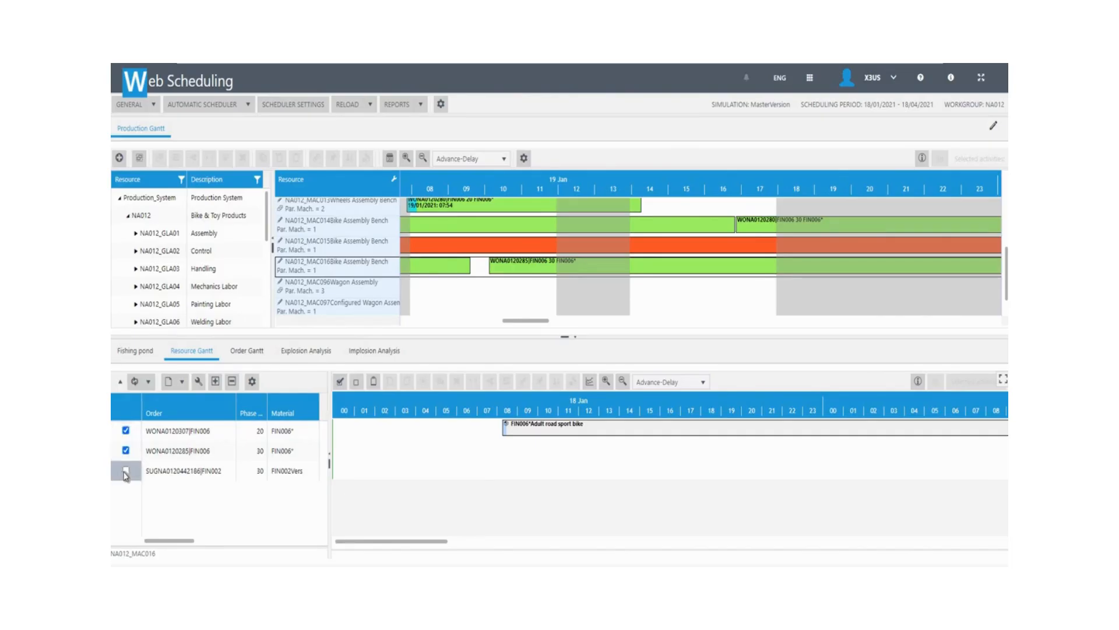
left_click(125, 471)
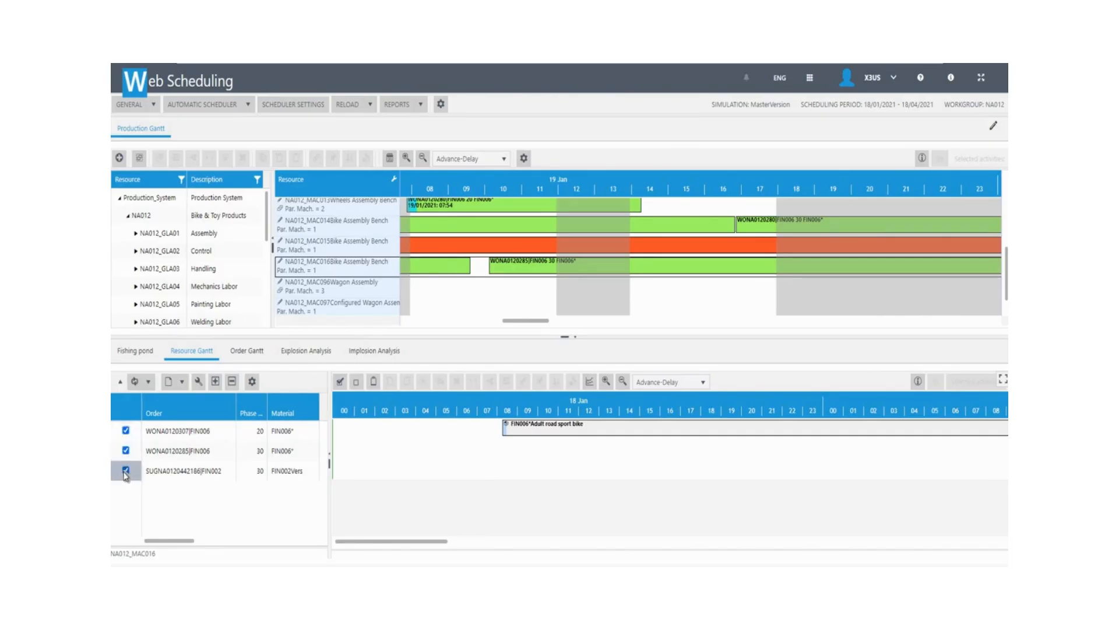
left_click(375, 387)
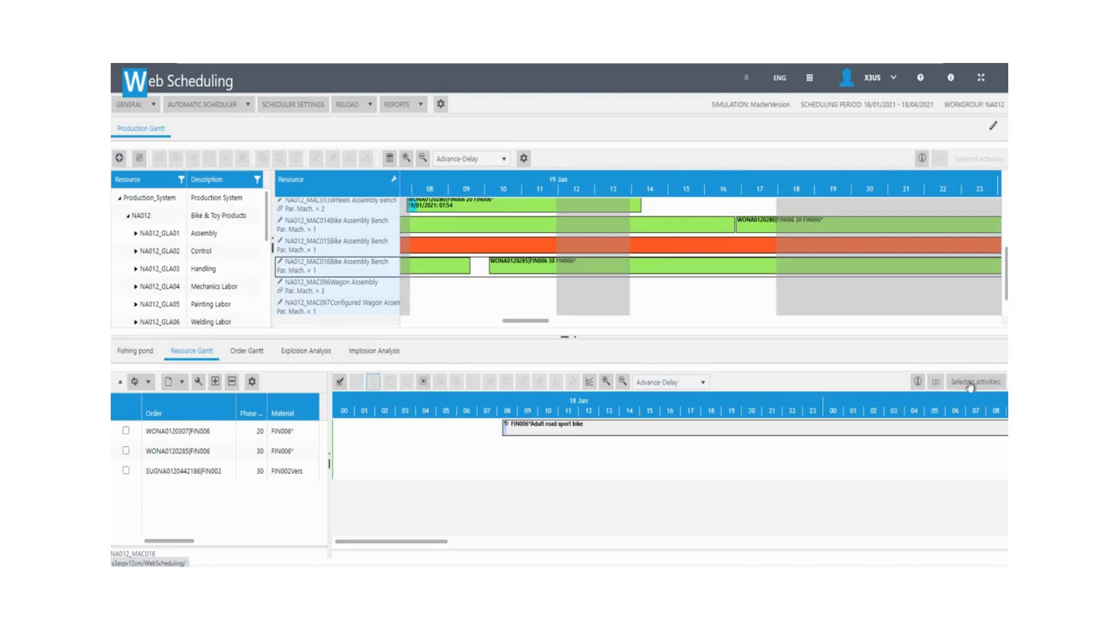
left_click(935, 386)
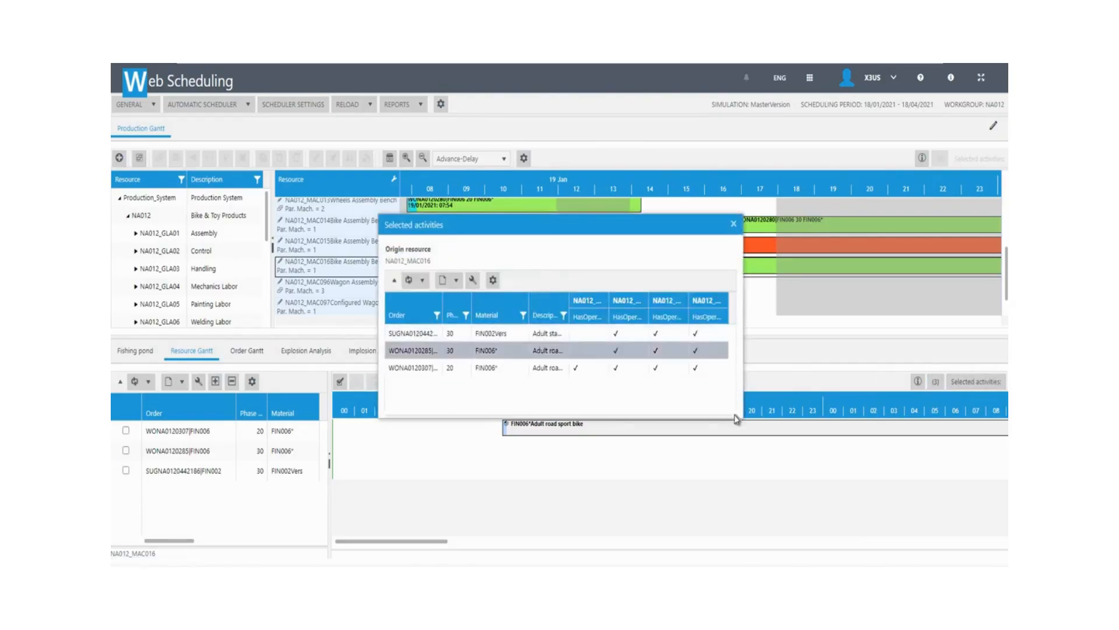
Enlarge the Selected activities list to read the HasOperation columns, then close it.
left_click_drag(736, 419, 867, 494)
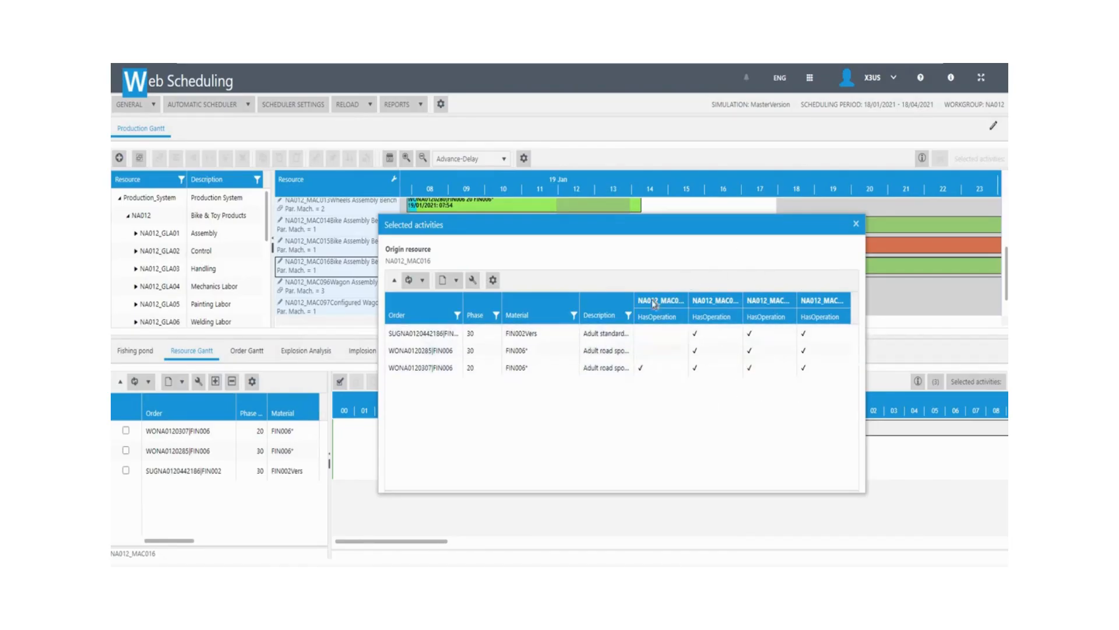
left_click(857, 224)
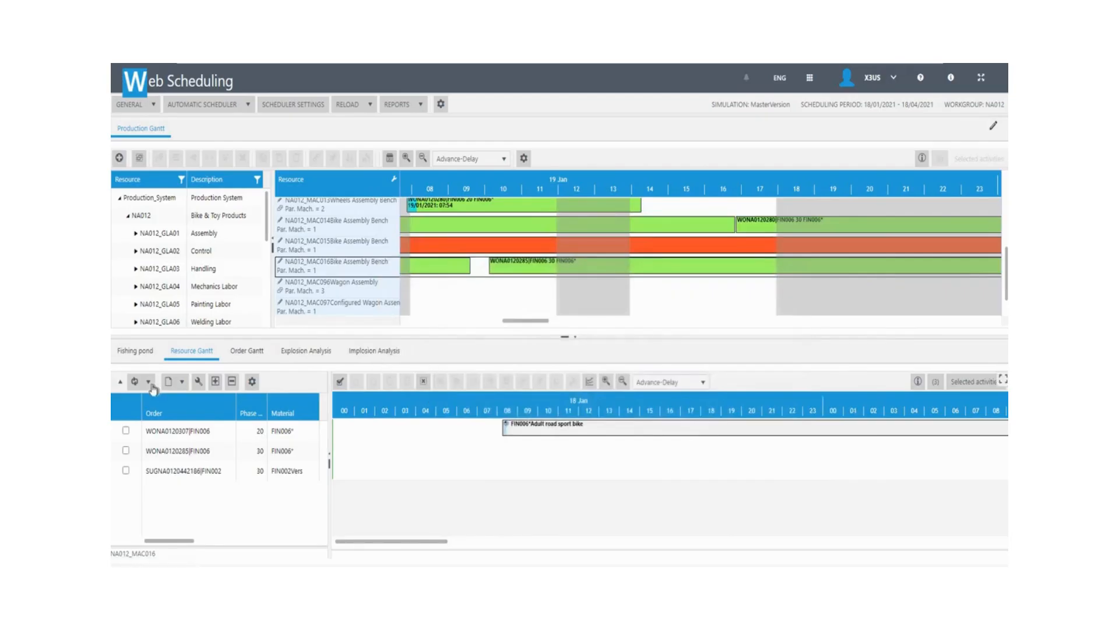
Insert the checked MAC016 activities on MAC014 before its Adult road sport bike order.
left_click(302, 229)
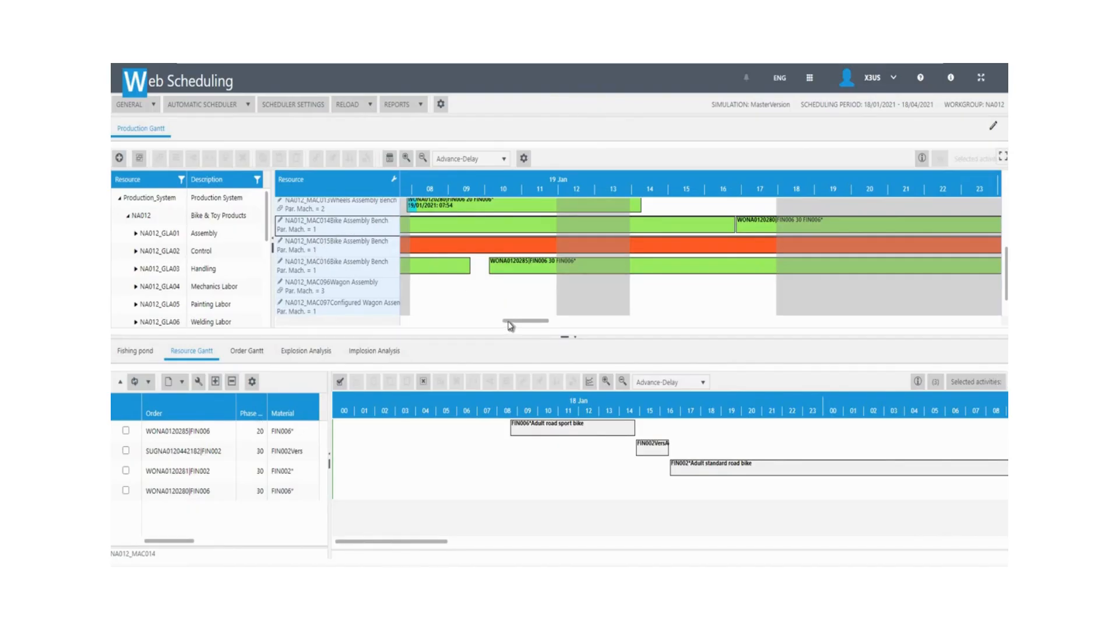
left_click_drag(510, 325, 432, 337)
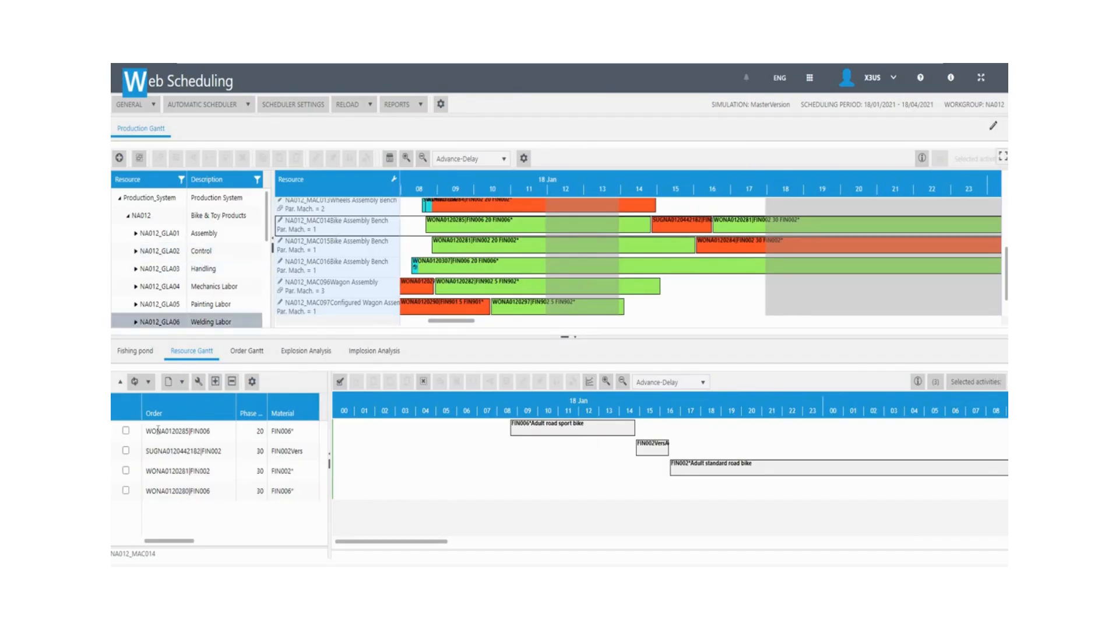
left_click(176, 434)
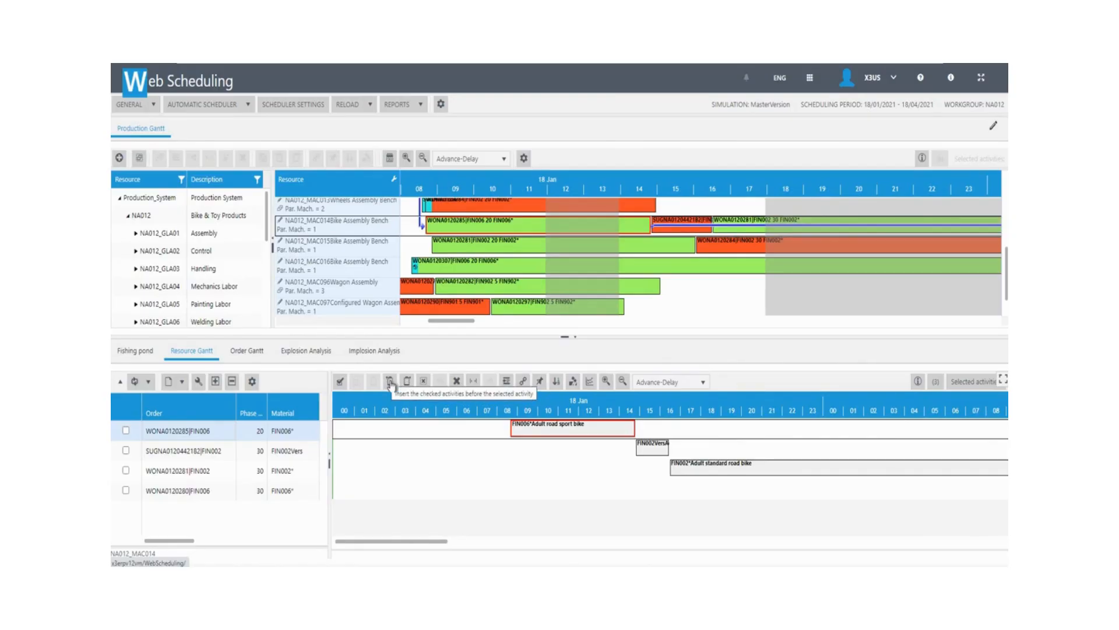
left_click(390, 382)
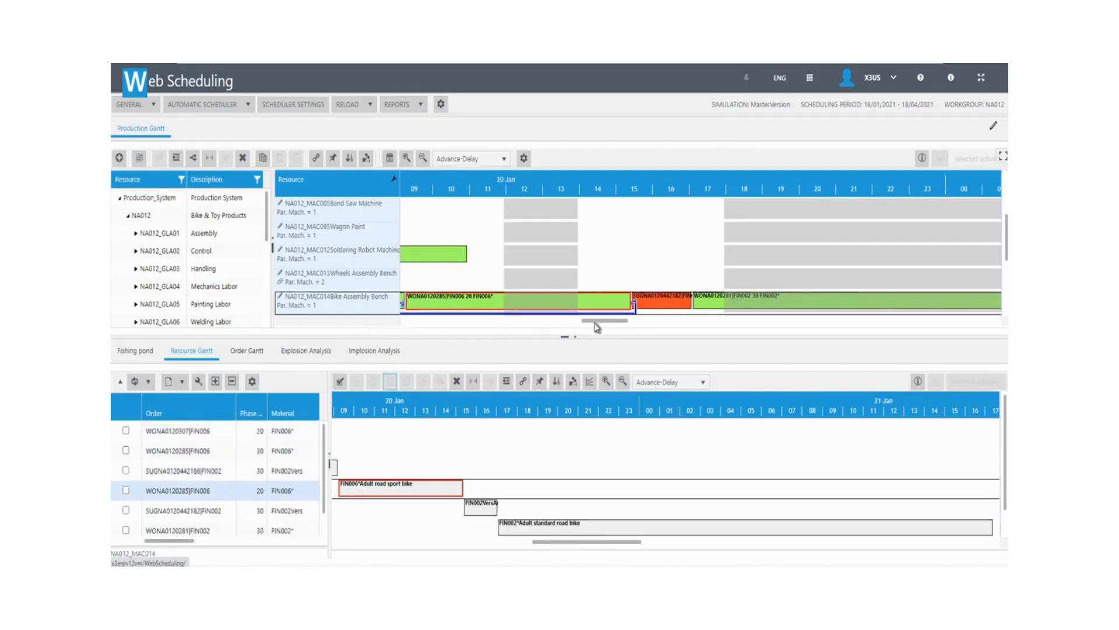
Scroll the upper Gantt back to 18 Jan with resources MAC014–MAC096 in view.
left_click_drag(599, 326, 437, 340)
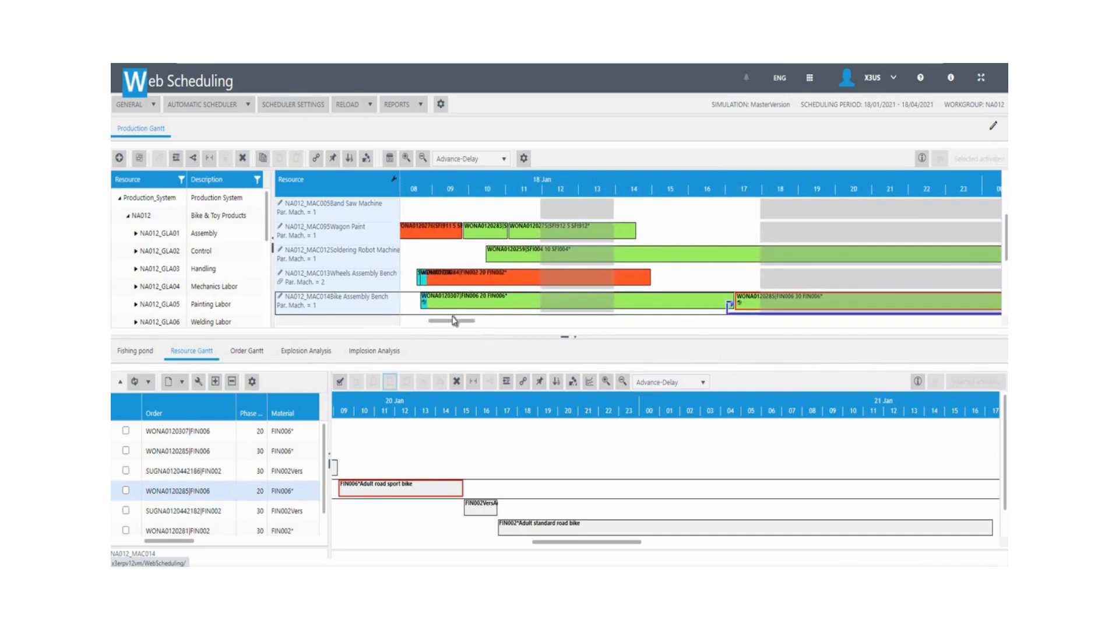
left_click_drag(455, 320, 438, 322)
left_click_drag(432, 285, 458, 290)
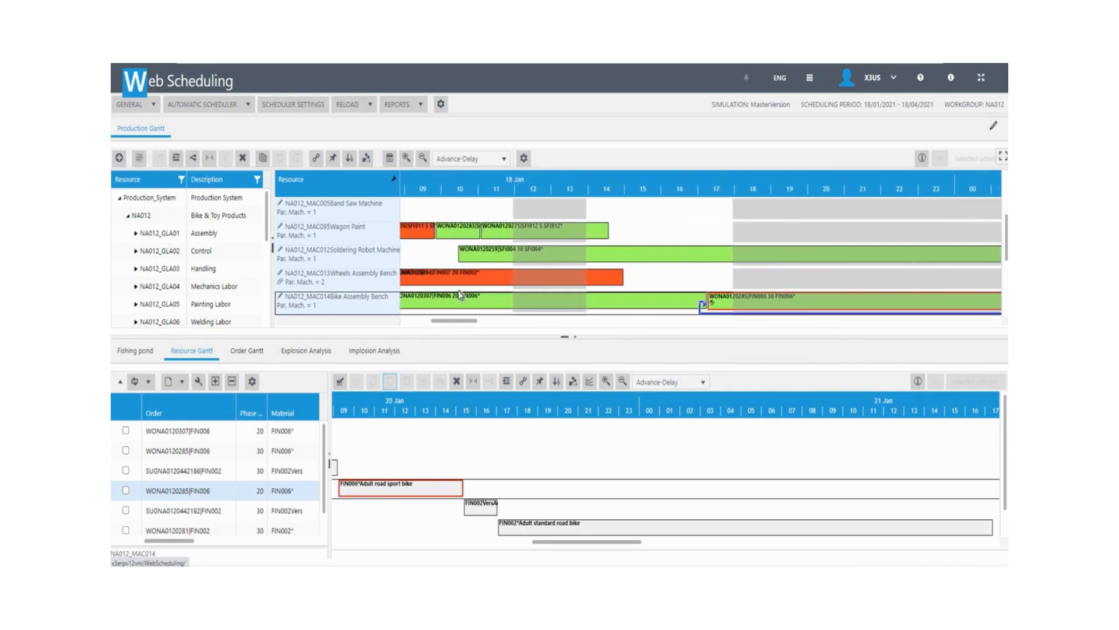
scroll(460, 295, "down", 3)
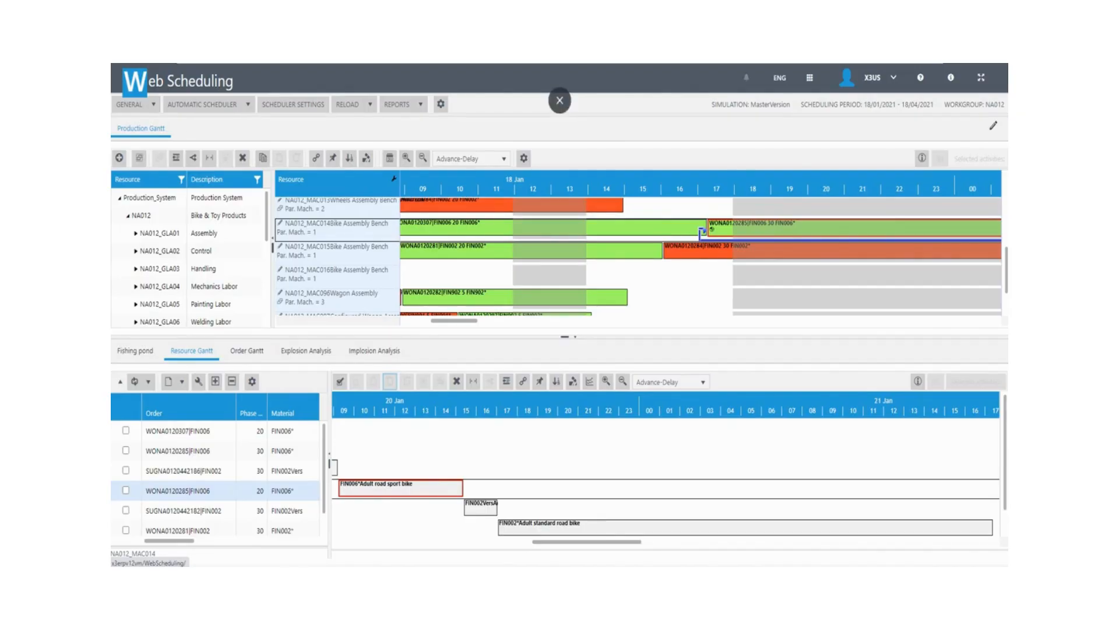
Launch the LOADS report from the REPORTS menu in a new browser tab.
left_click(420, 104)
left_click(395, 118)
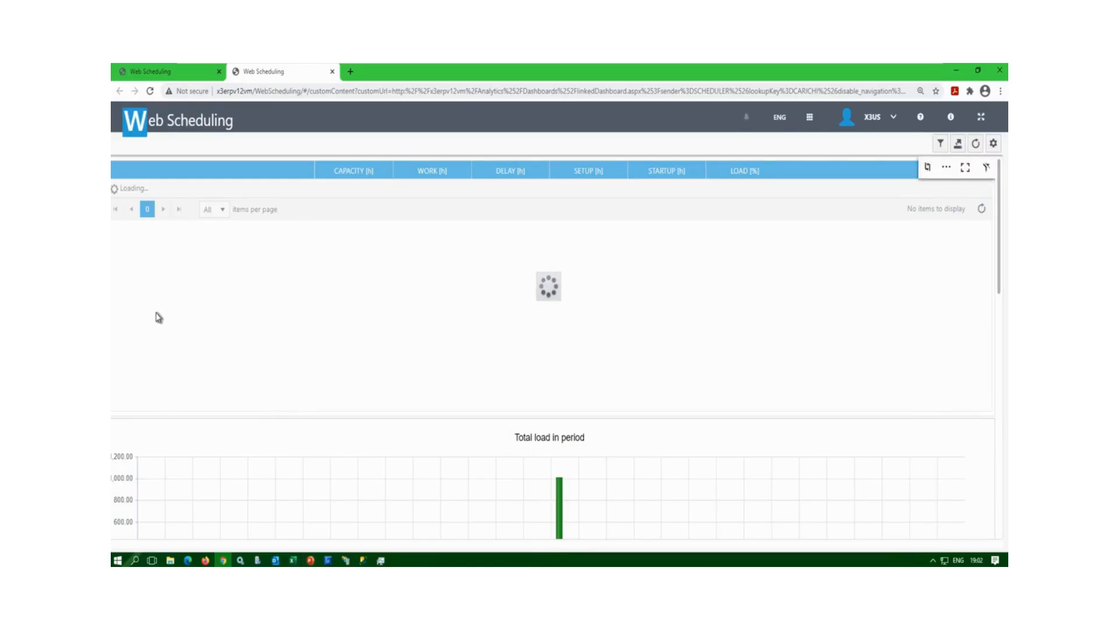
Expand Production_System, NA012 and NA012_GMA07 to list machines NA012_CMAC013 through NA012_CMAC016 with their loads.
left_click(114, 189)
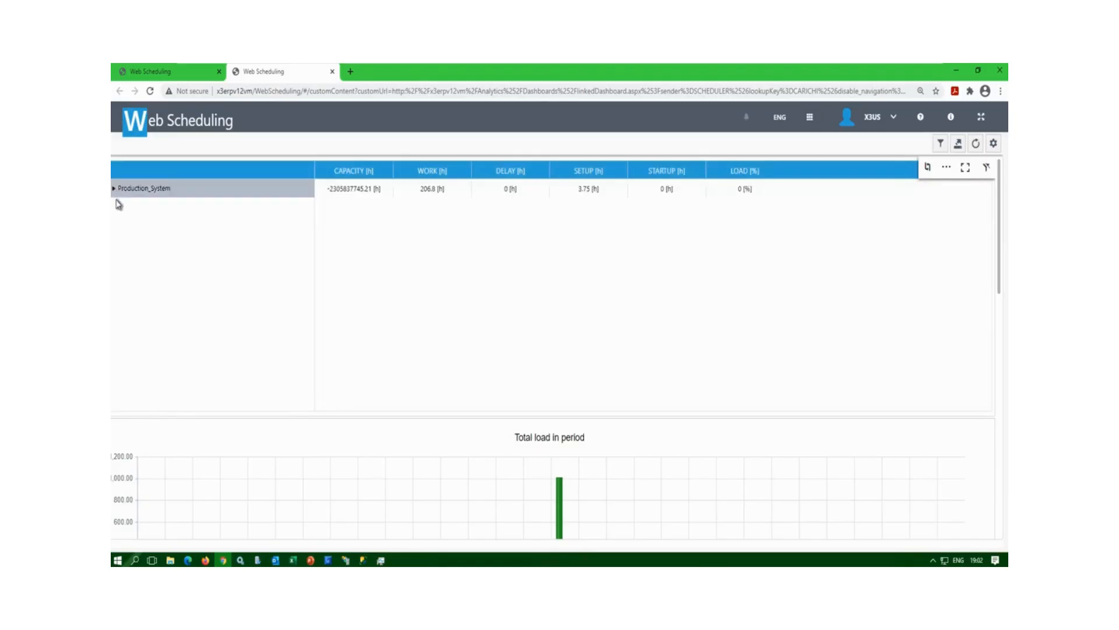
left_click(121, 207)
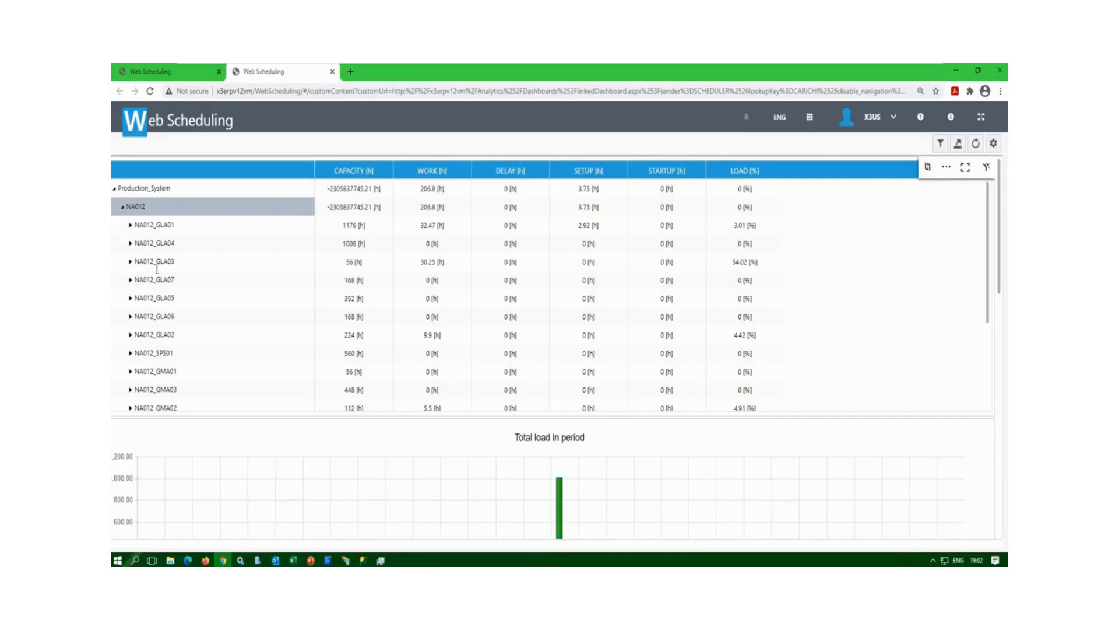
scroll(170, 338, "down", 2)
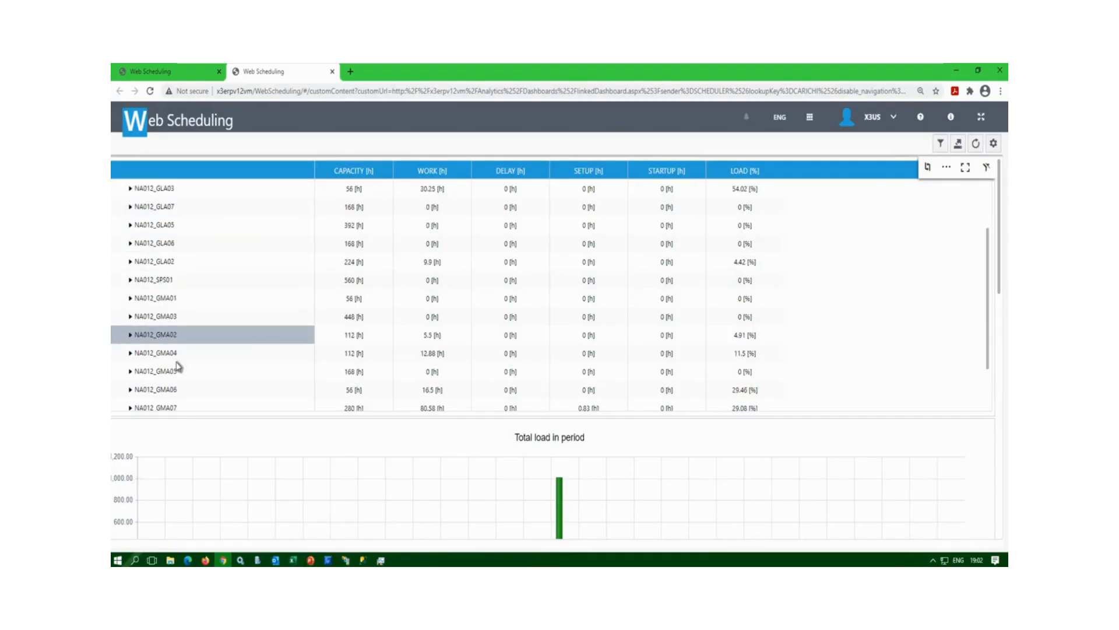
scroll(175, 366, "down", 2)
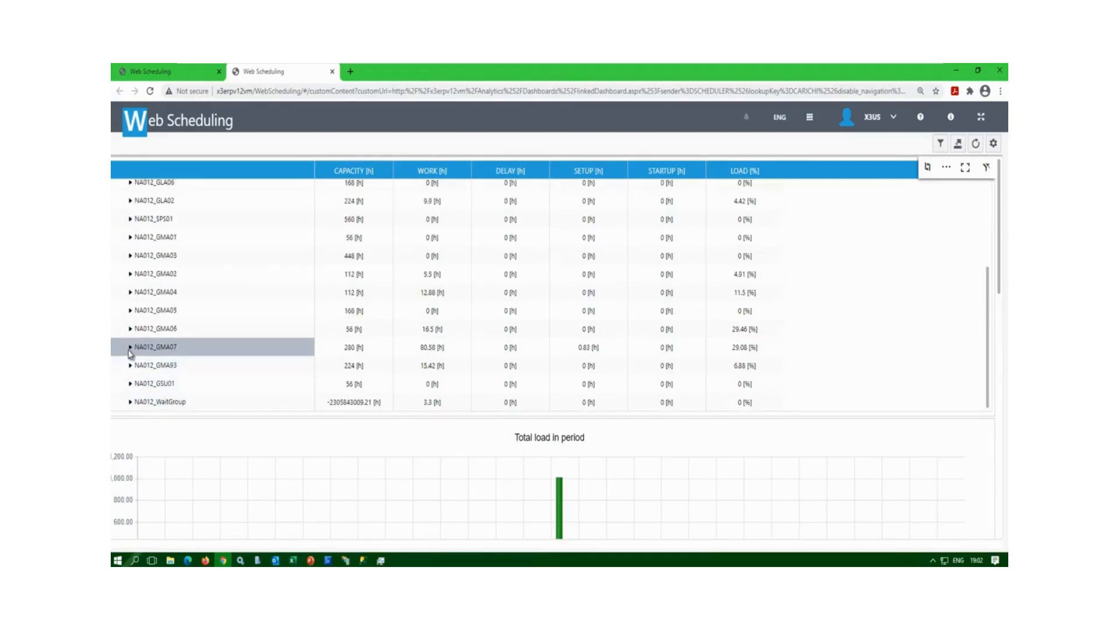
left_click(130, 348)
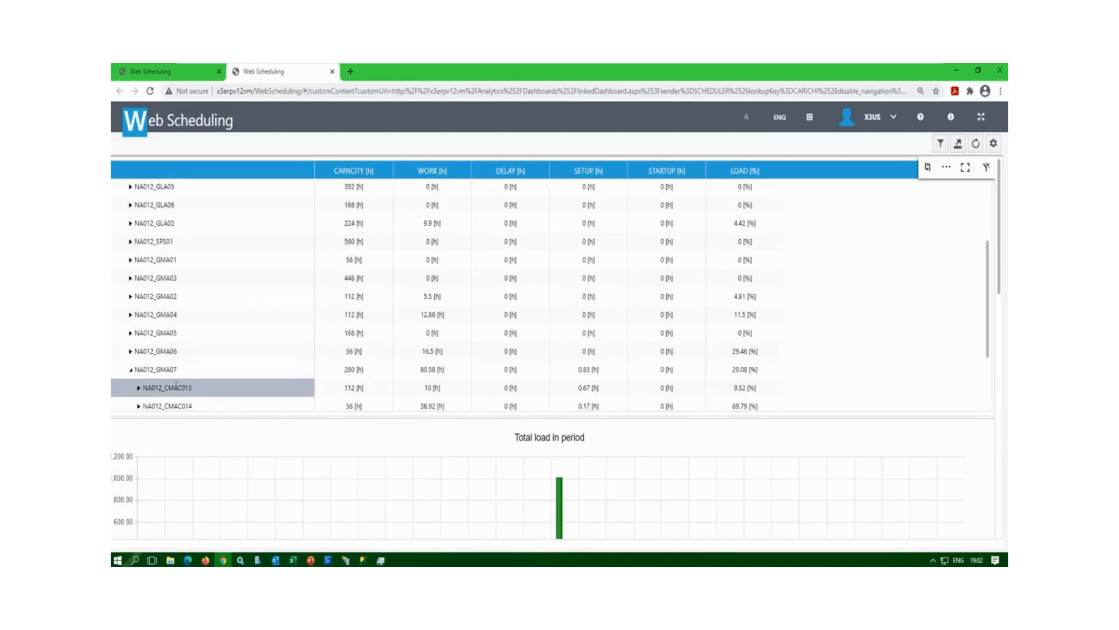
scroll(176, 383, "down", 2)
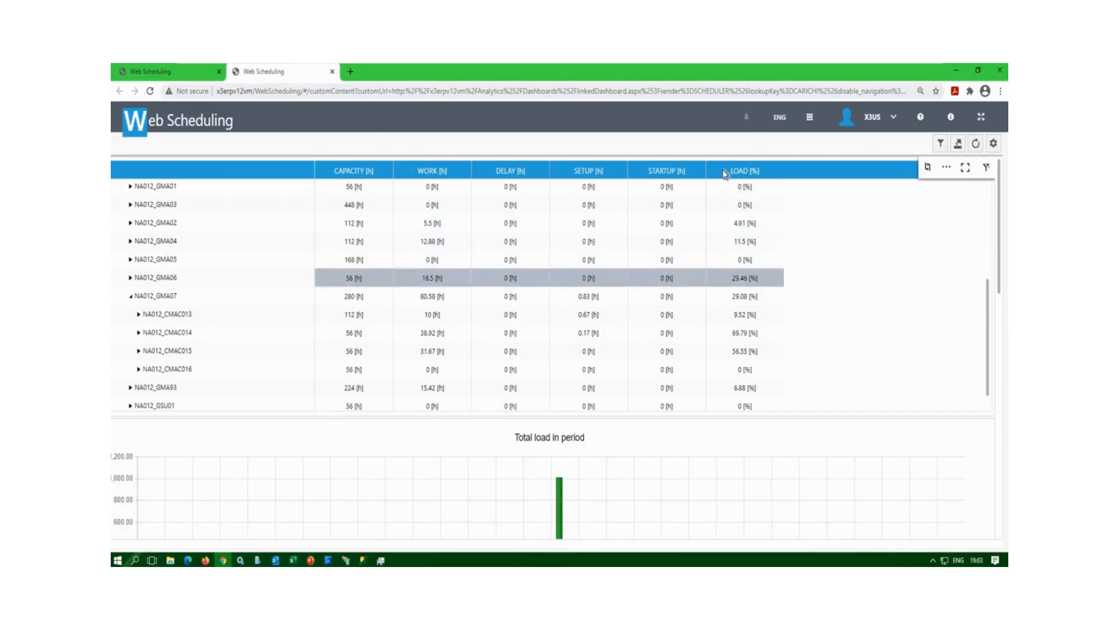
scroll(758, 262, "up", 2)
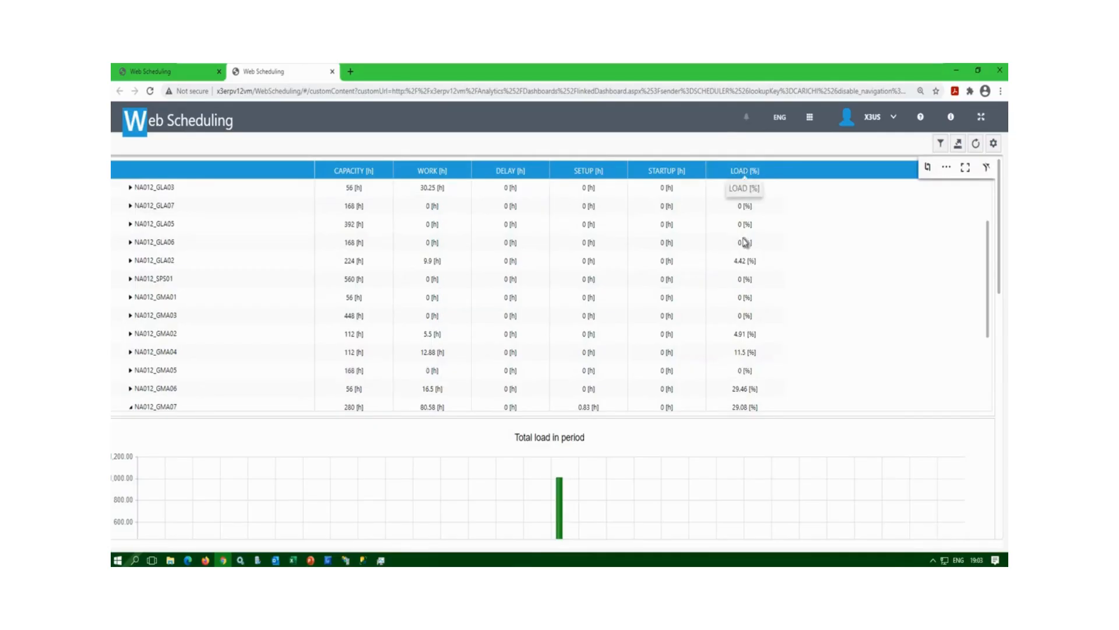
scroll(755, 350, "down", 3)
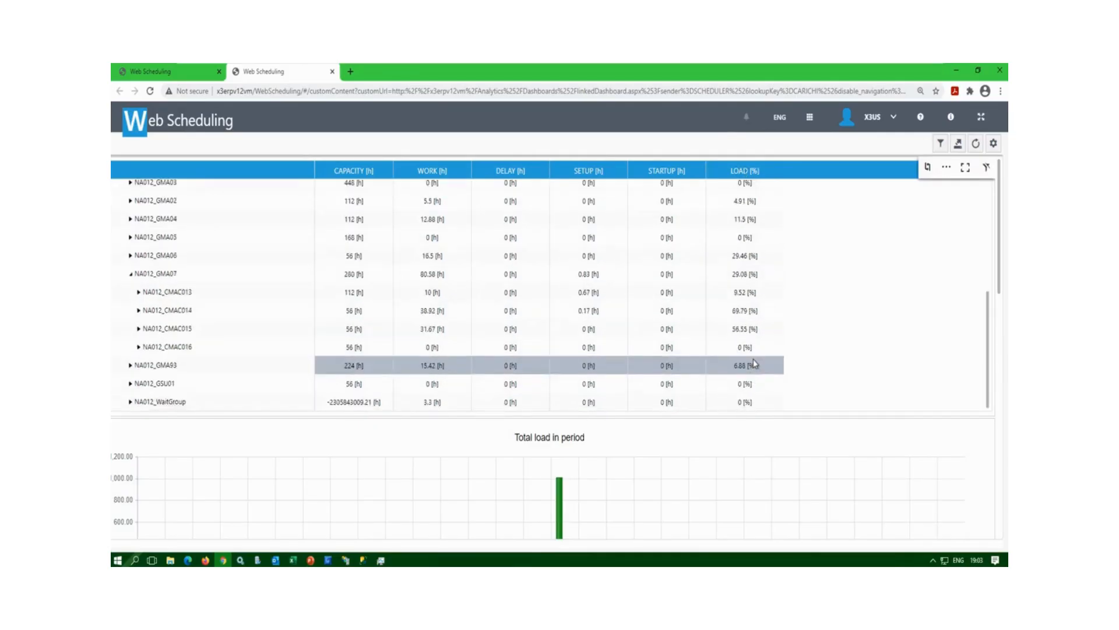
scroll(755, 363, "up", 5)
scroll(755, 363, "down", 5)
scroll(755, 361, "up", 5)
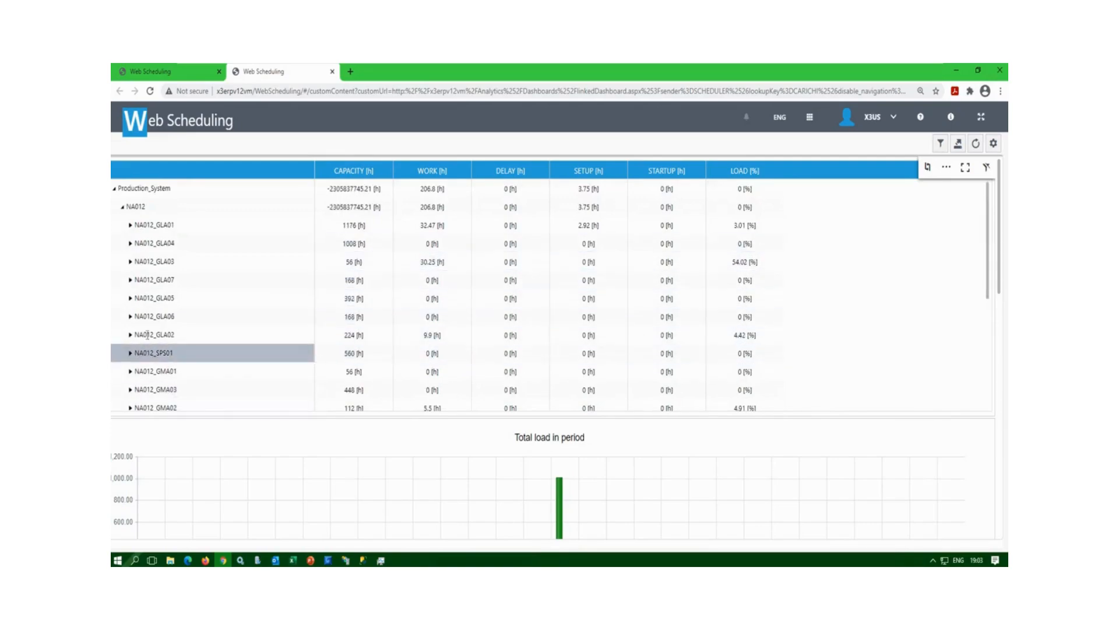
scroll(150, 336, "down", 3)
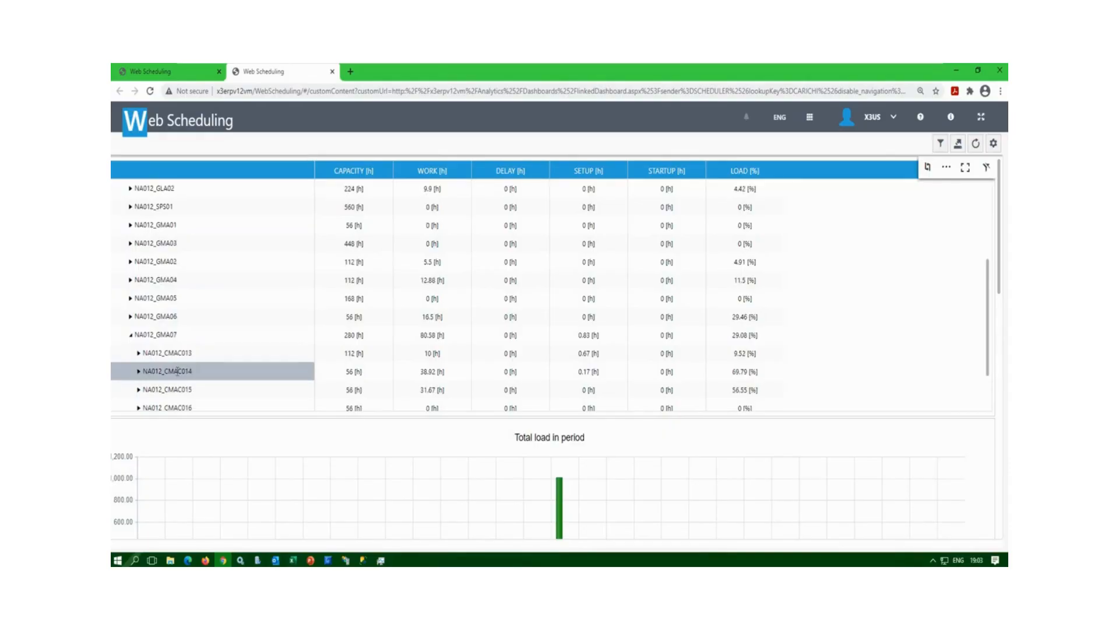
Plot NA012_CMAC014's total load in period and filter the chart to its Work hours (56).
left_click(177, 370)
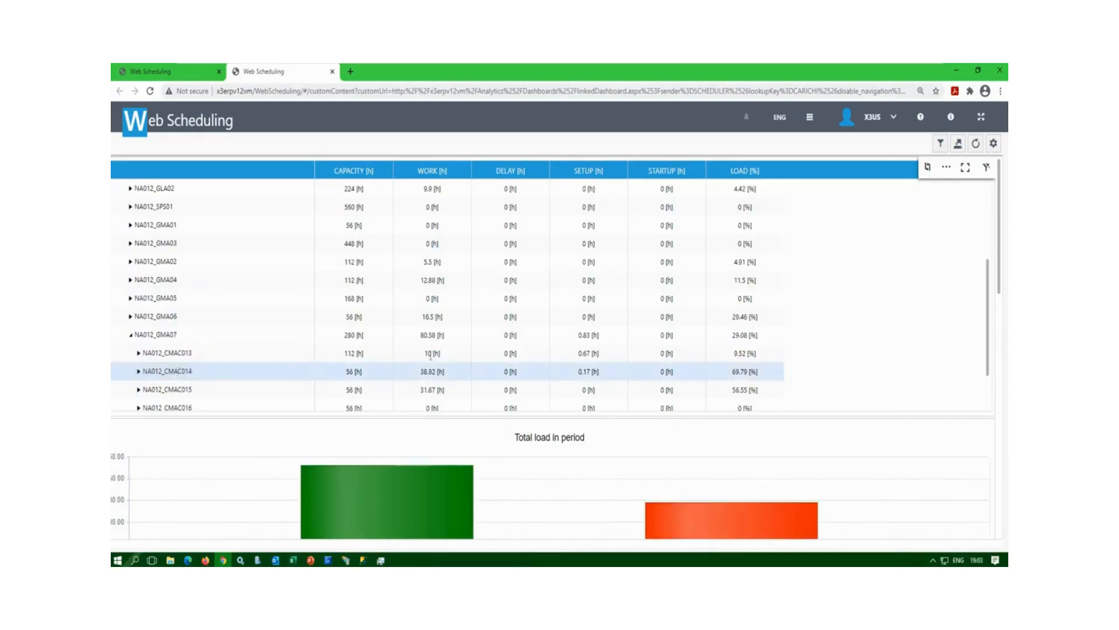
scroll(952, 350, "down", 2)
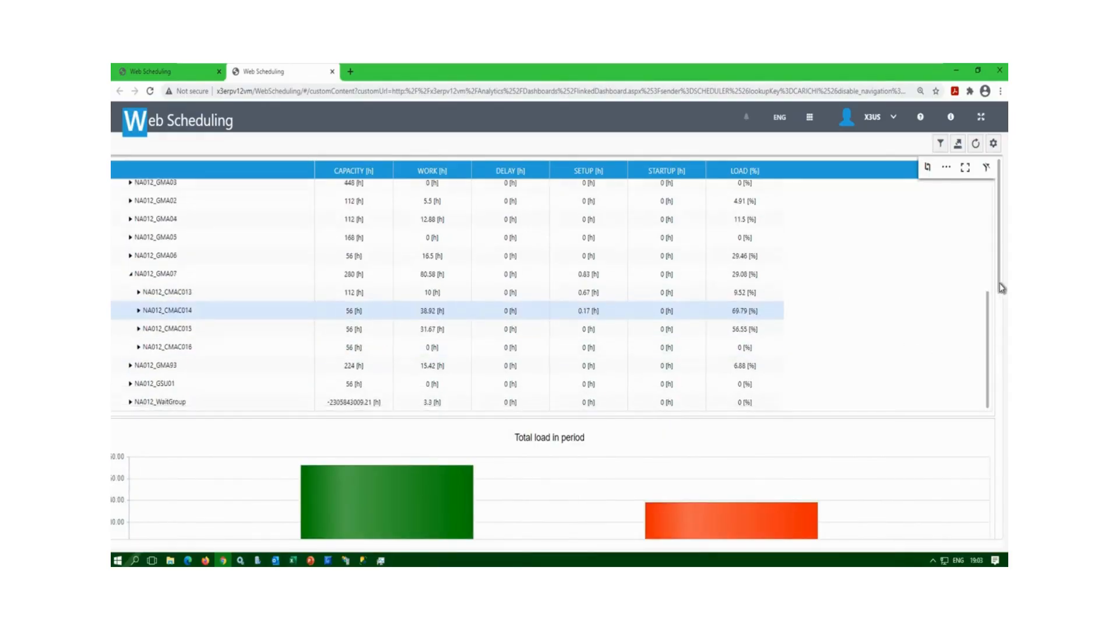
scroll(1003, 344, "down", 4)
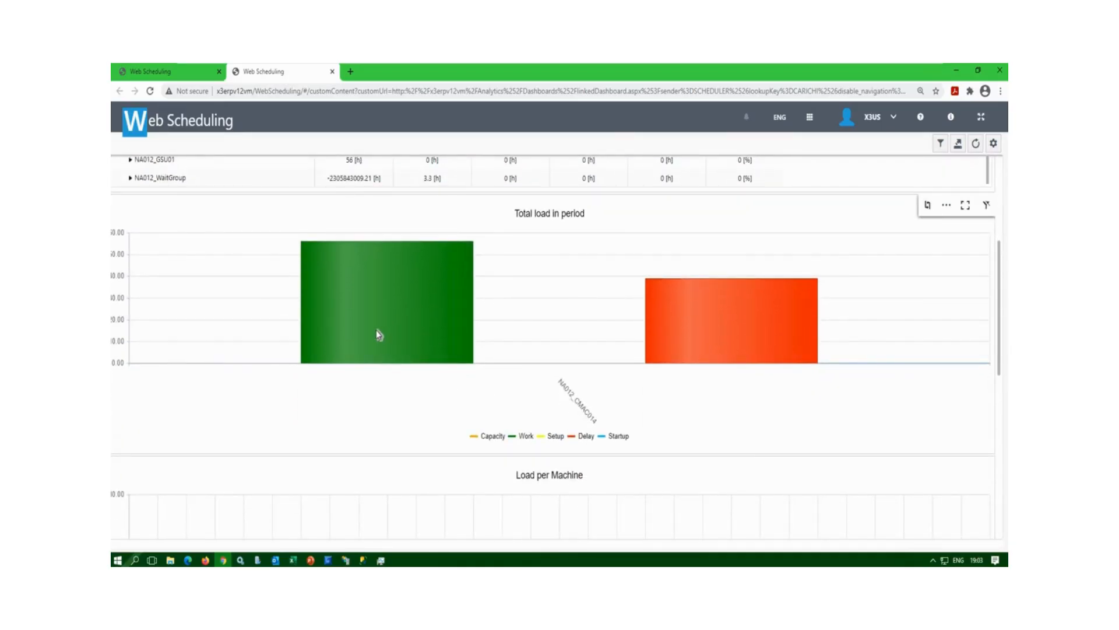
mouse_move(382, 331)
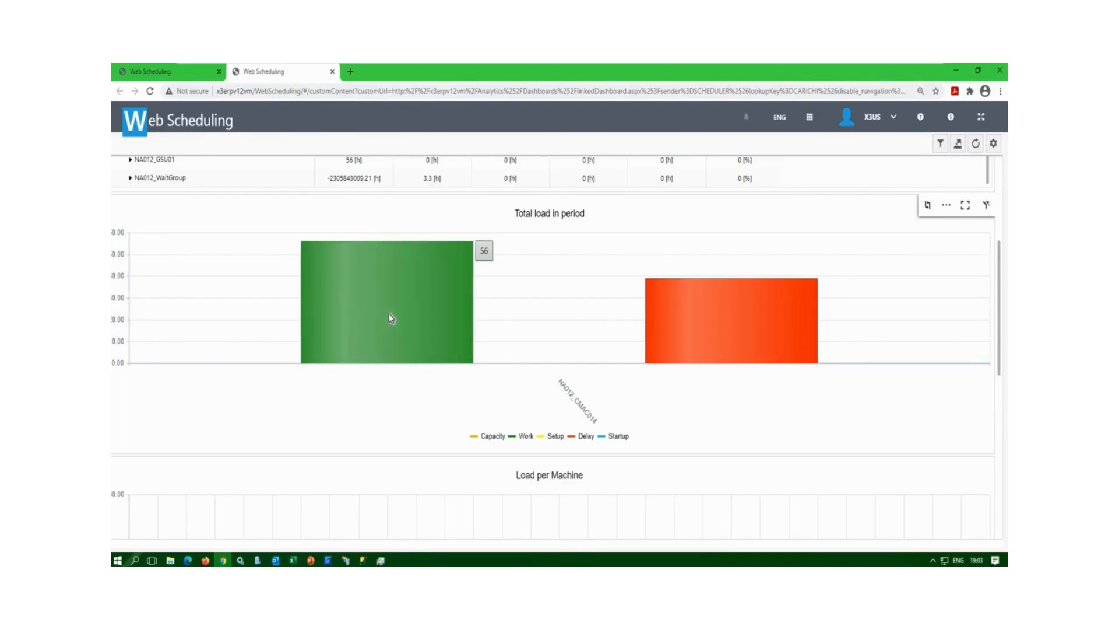
left_click(389, 317)
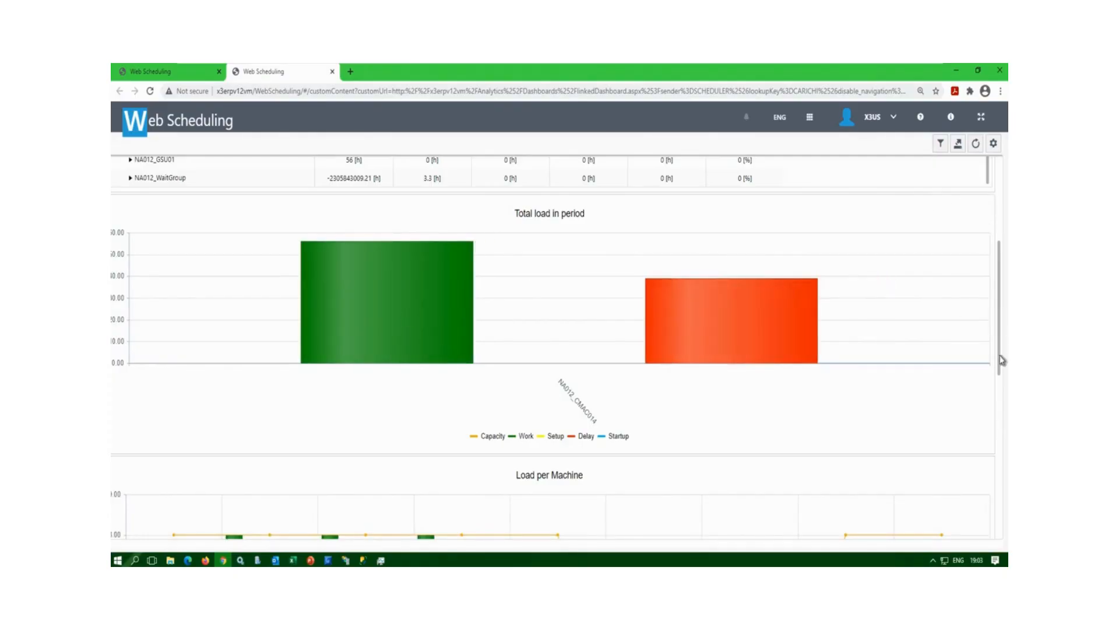
scroll(1003, 358, "down", 2)
left_click_drag(1002, 399, 1003, 472)
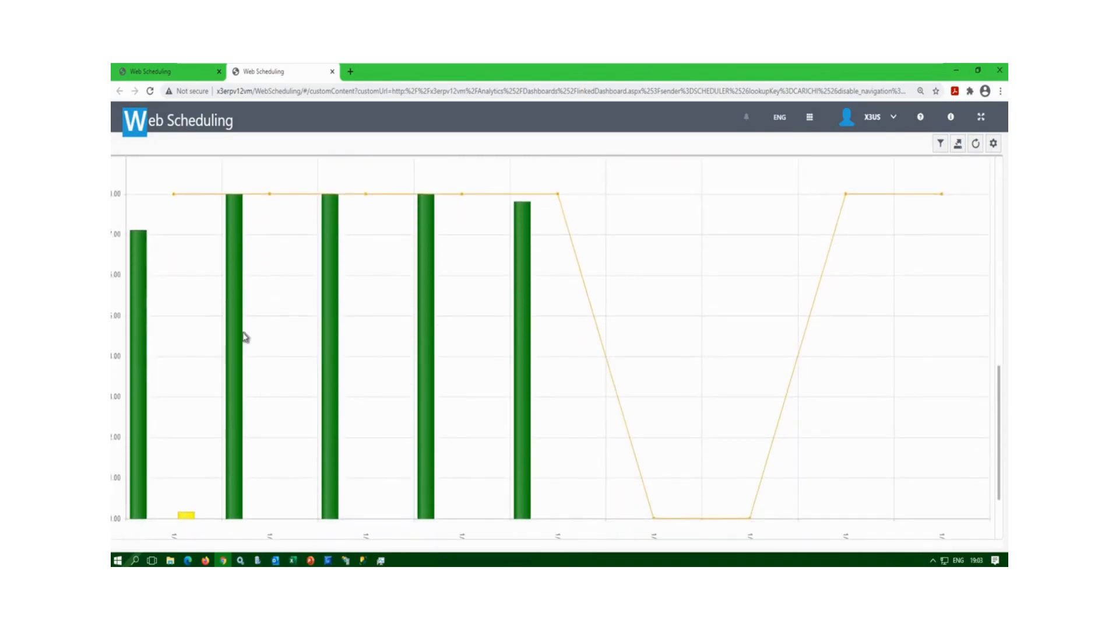
mouse_move(232, 239)
scroll(1002, 418, "down", 2)
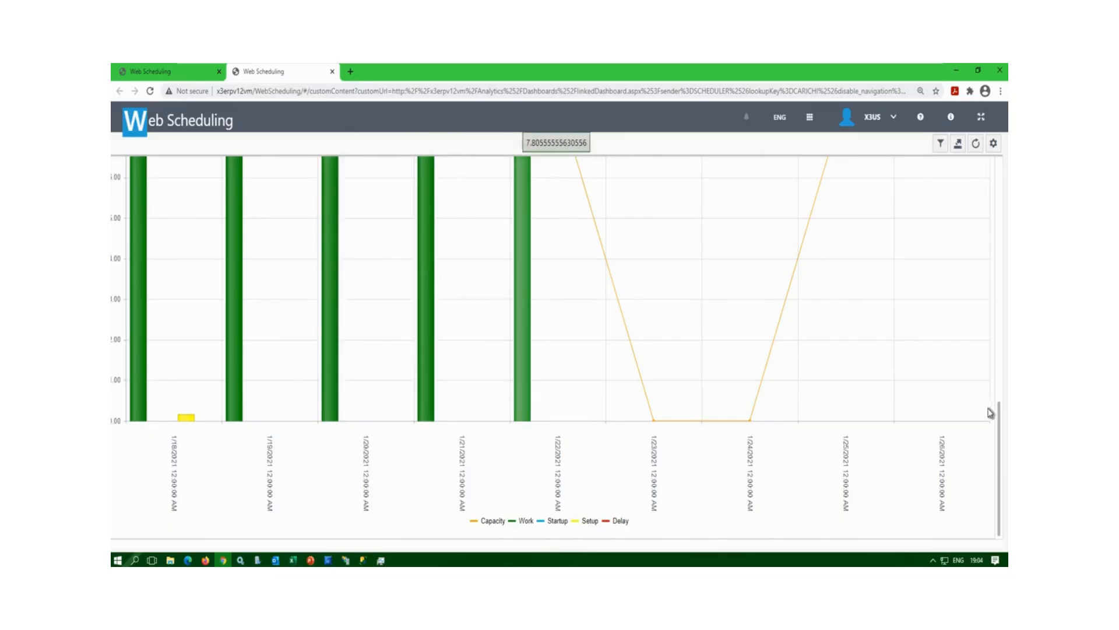
scroll(974, 247, "up", 7)
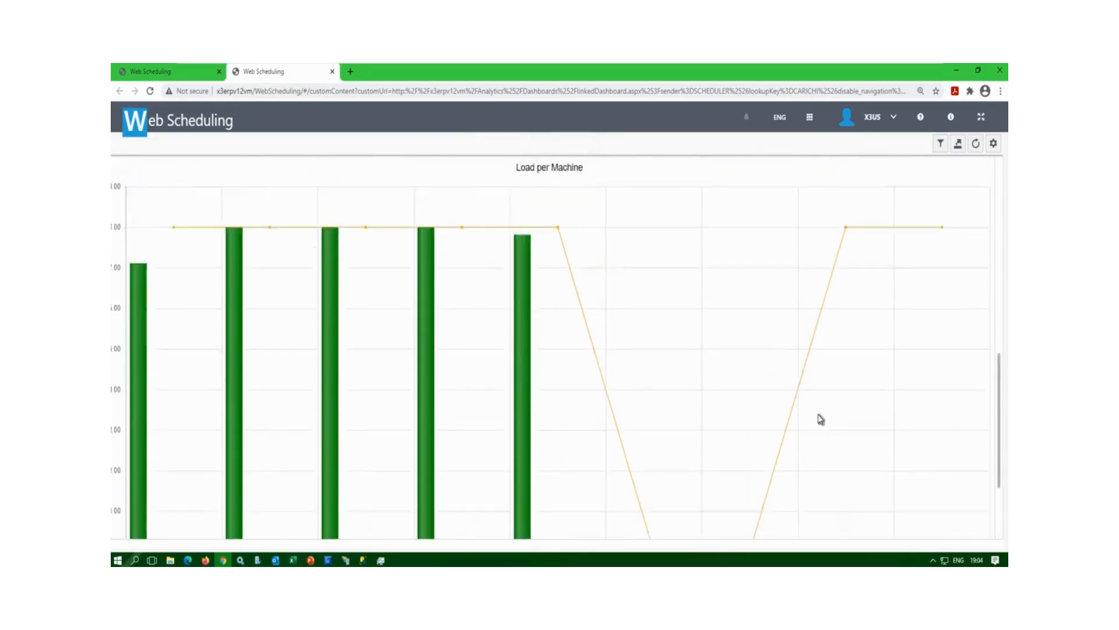
mouse_move(704, 353)
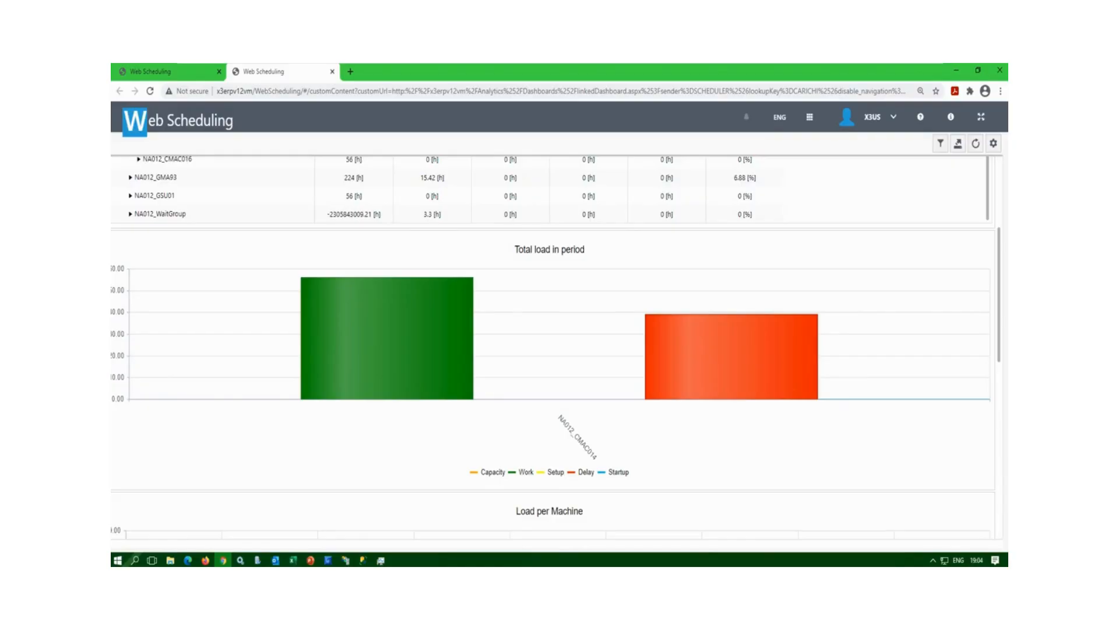
Close the loads report tab to return to the Production Gantt.
mouse_move(352, 353)
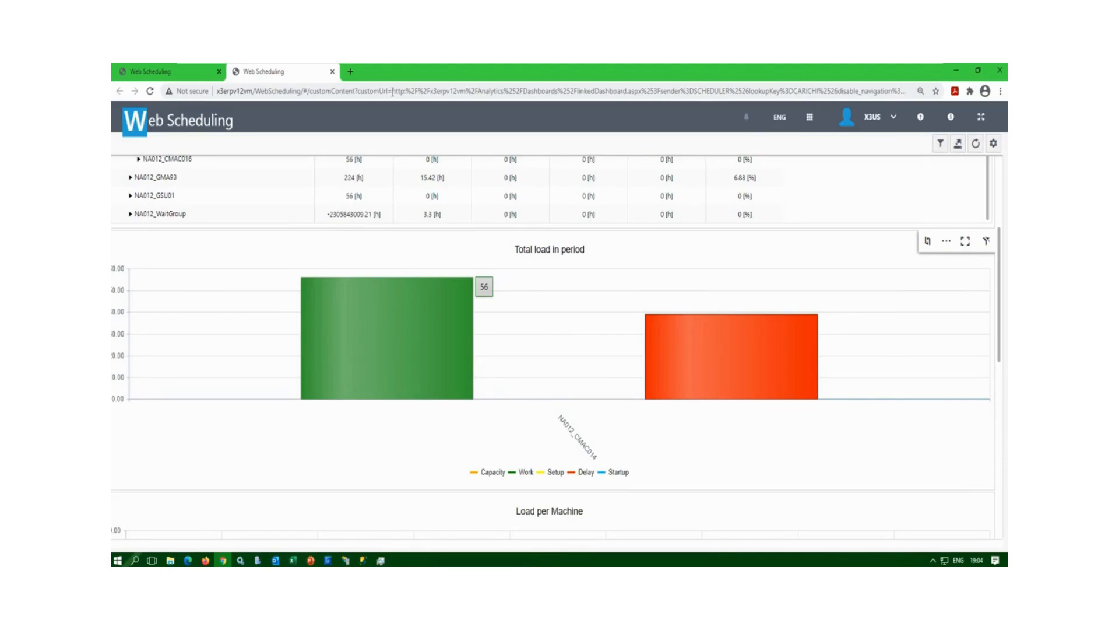
left_click(332, 71)
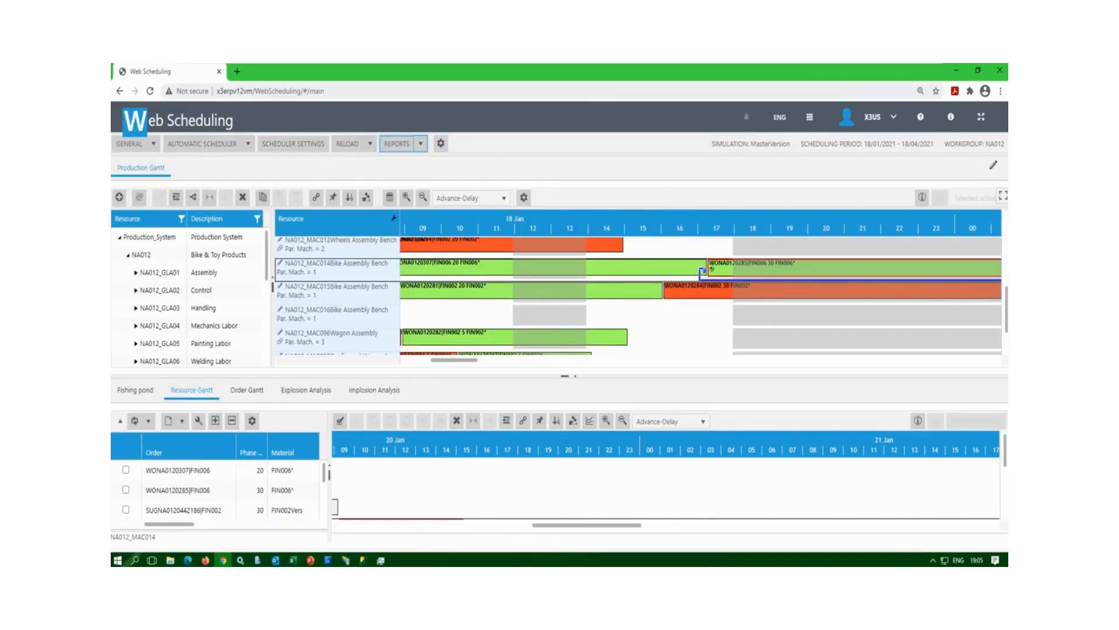
Save the plan modifications via GENERAL, then bring up the Lock / Unlock Resources window.
left_click(153, 145)
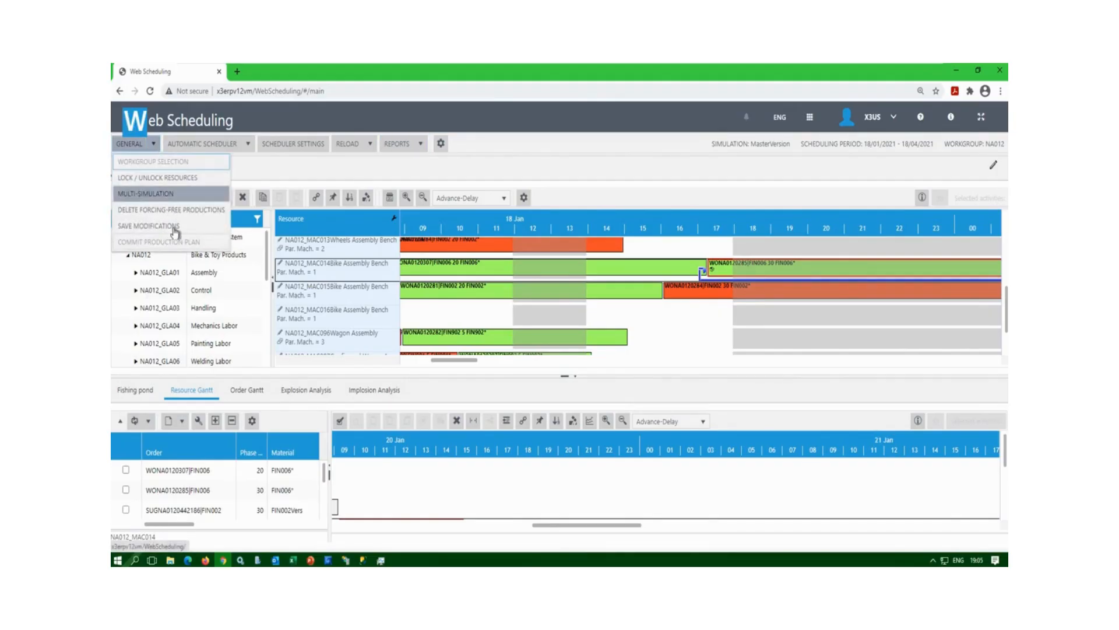
left_click(175, 227)
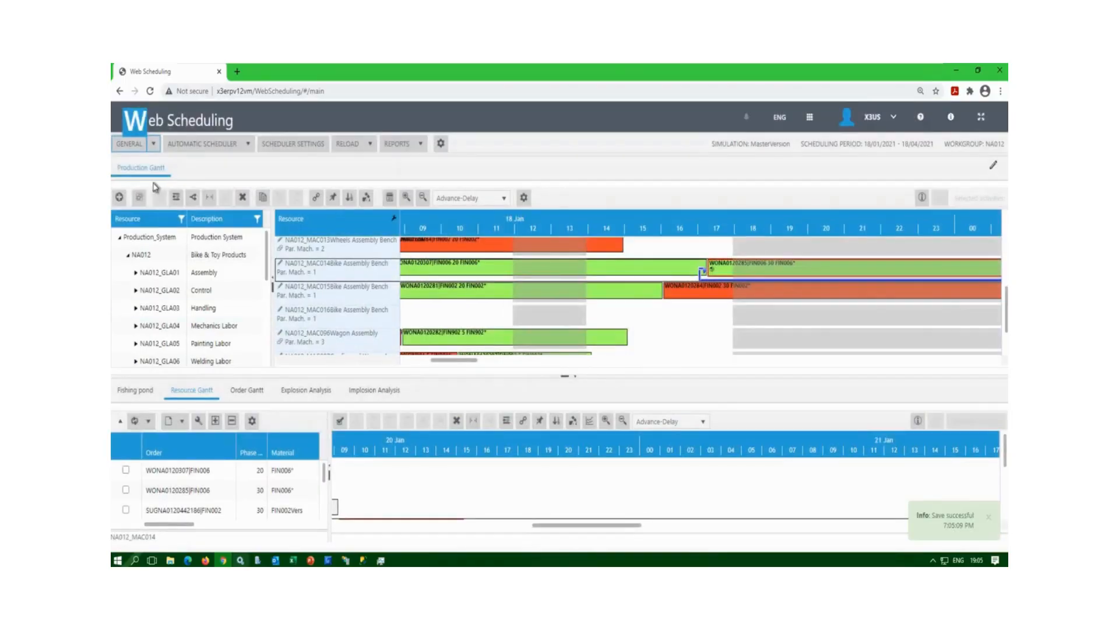
left_click(153, 145)
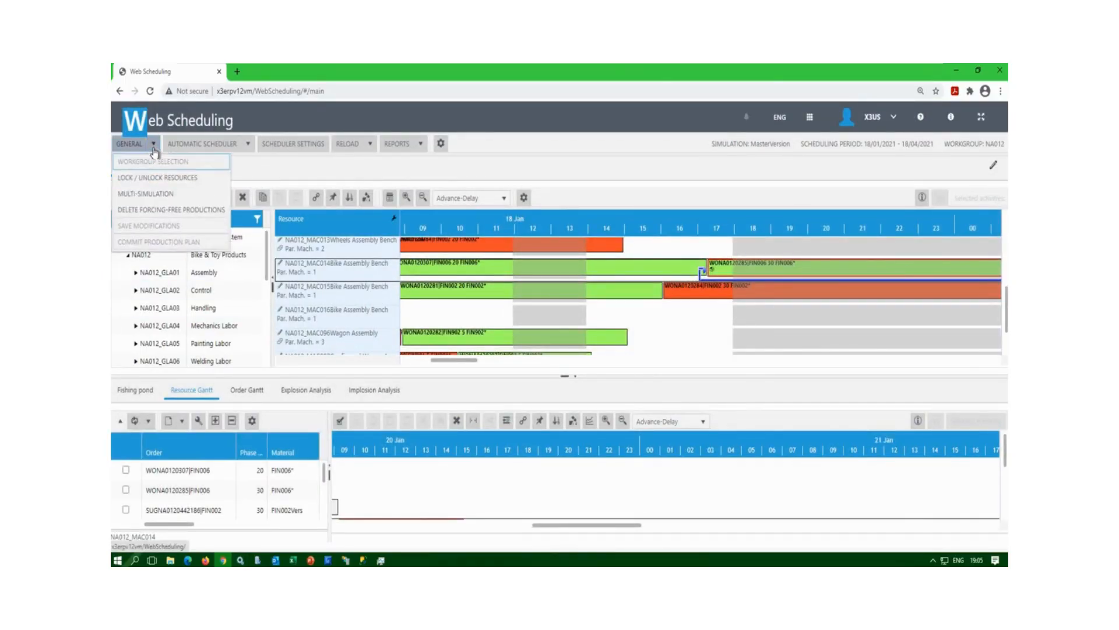
left_click(163, 178)
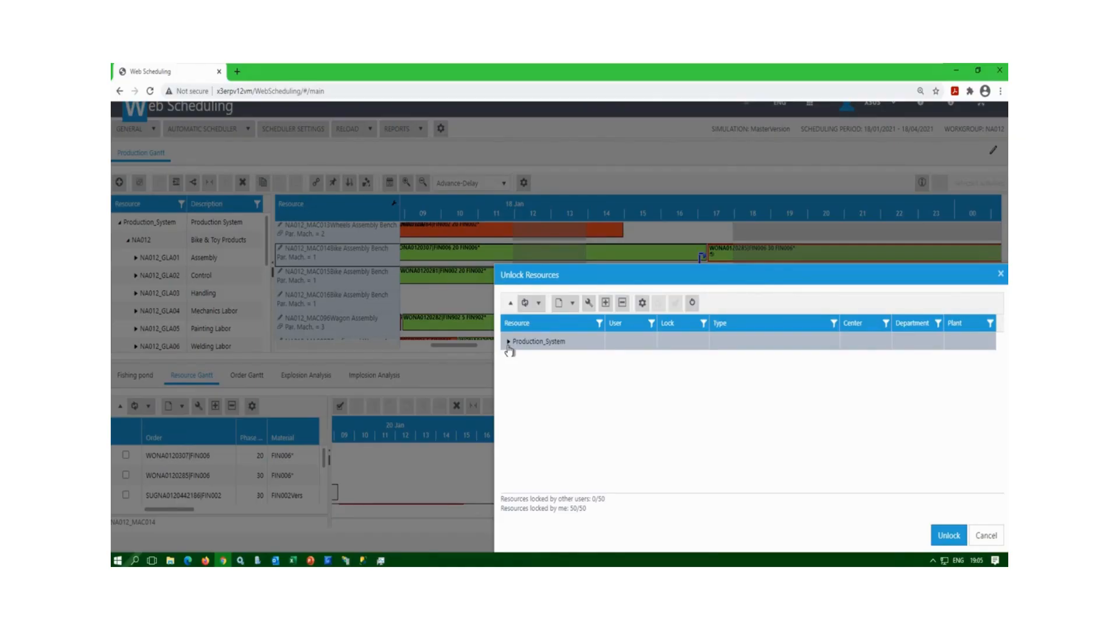
Expand Production_System and unlock all resources locked by the current user.
left_click(508, 342)
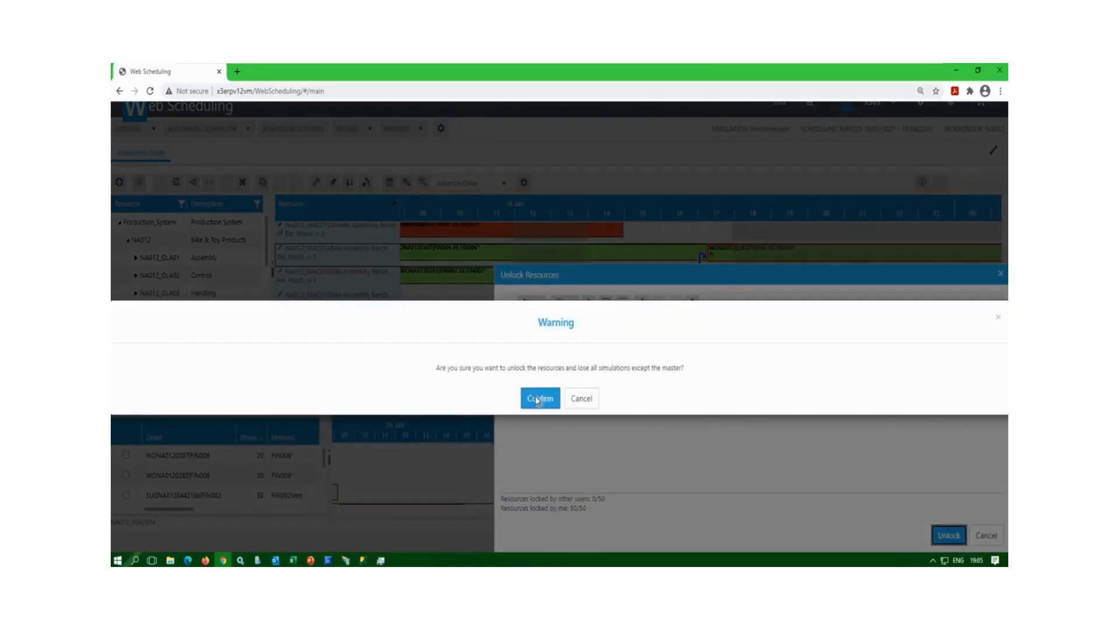
left_click(533, 398)
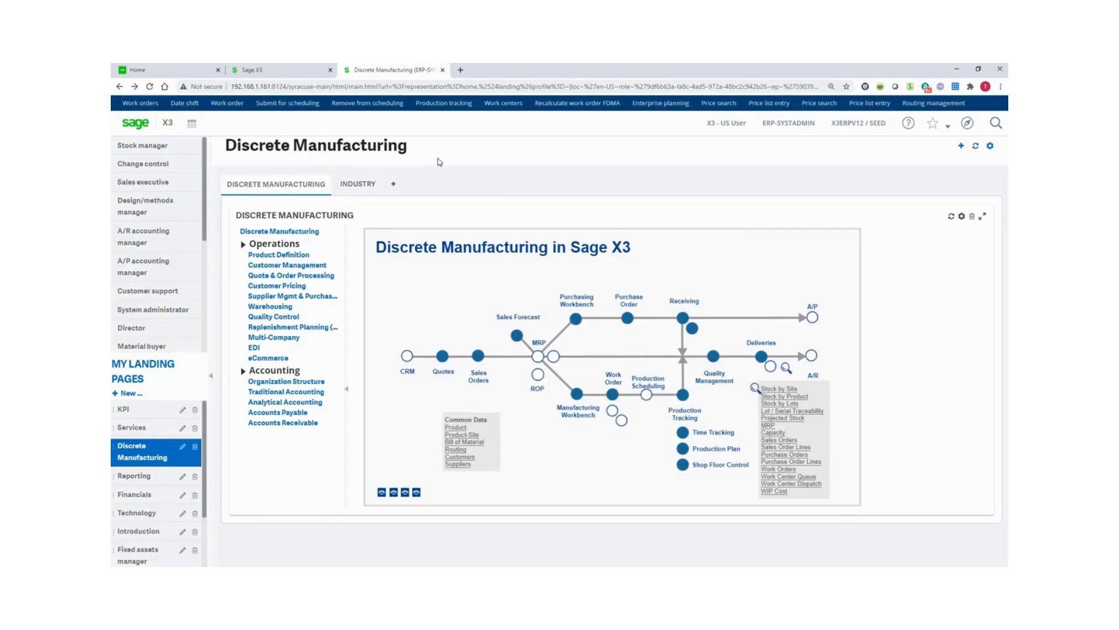
Reload the disconnected page and sign back in using the saved login and its password.
left_click(499, 104)
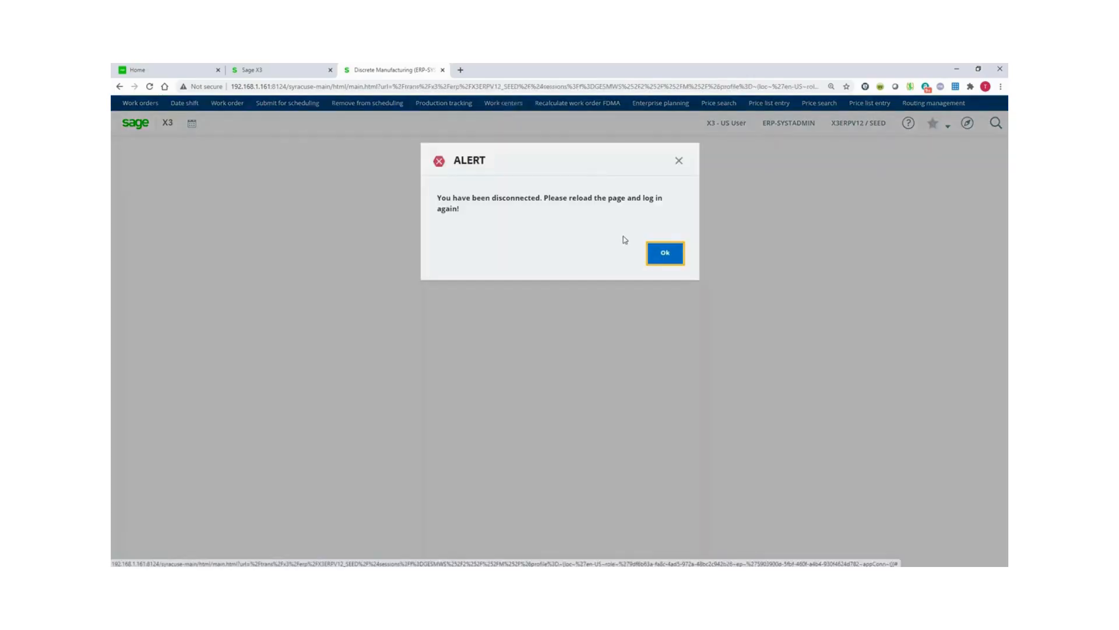
key("F5")
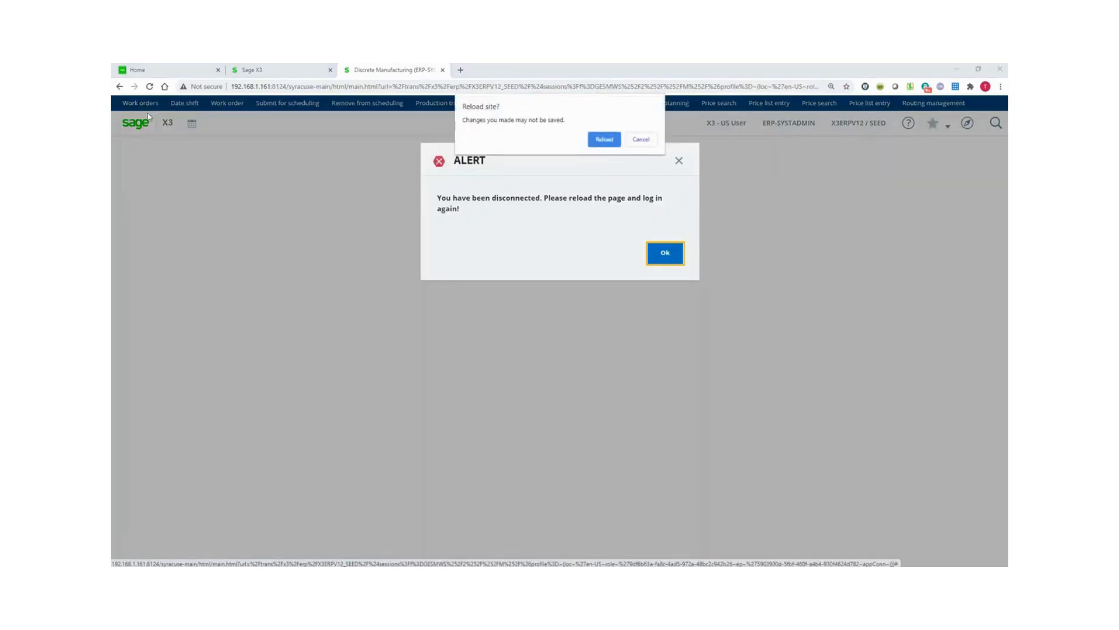
left_click(602, 140)
left_click(190, 171)
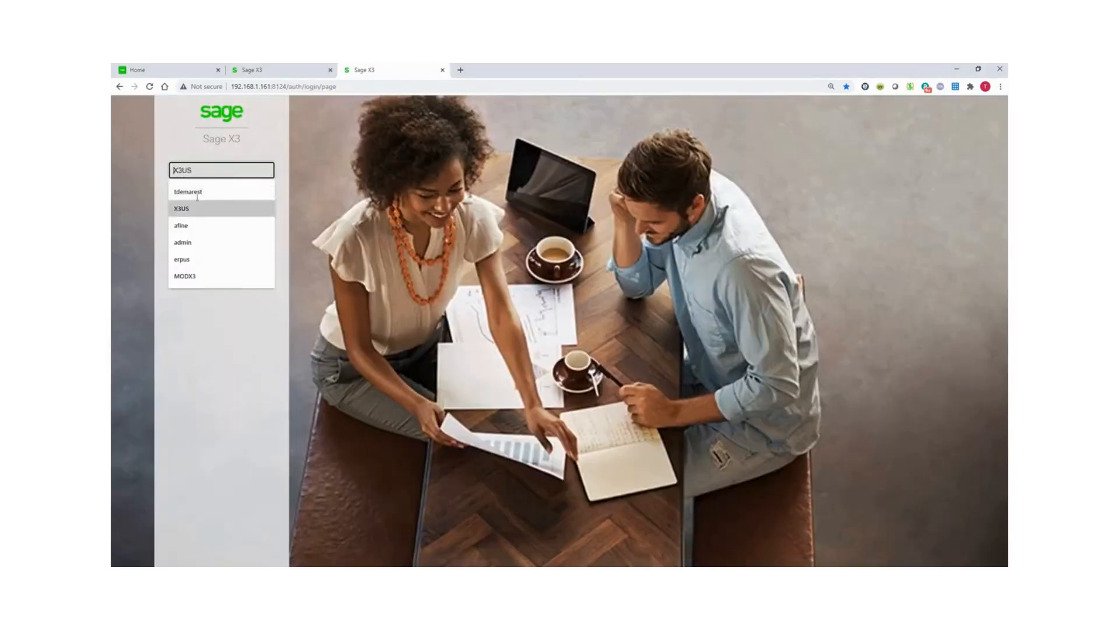
left_click(192, 207)
left_click(197, 194)
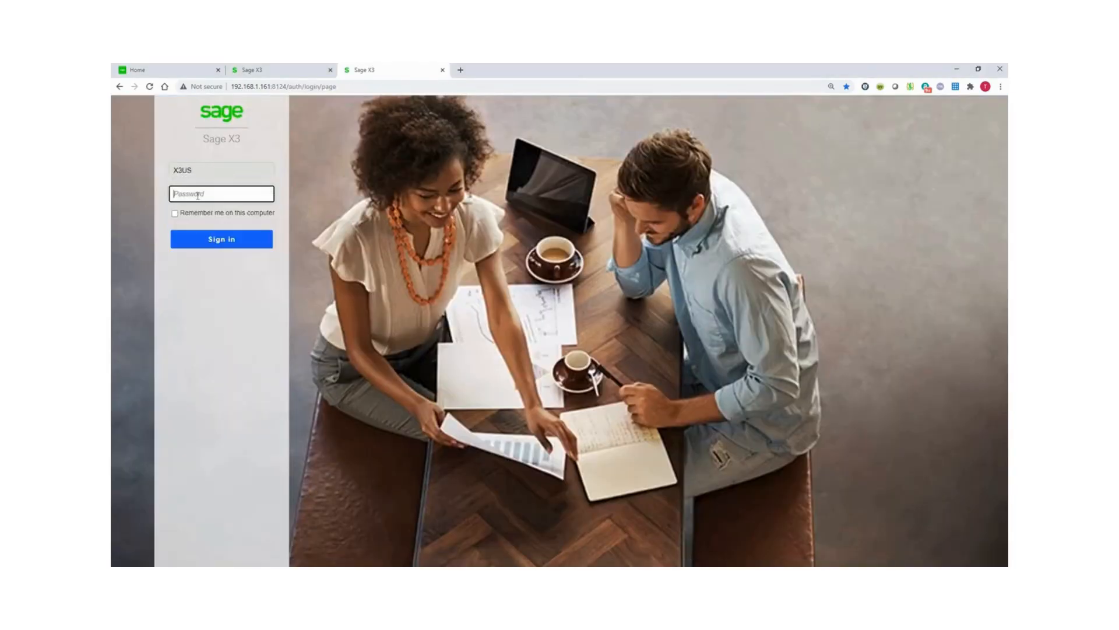
left_click(210, 239)
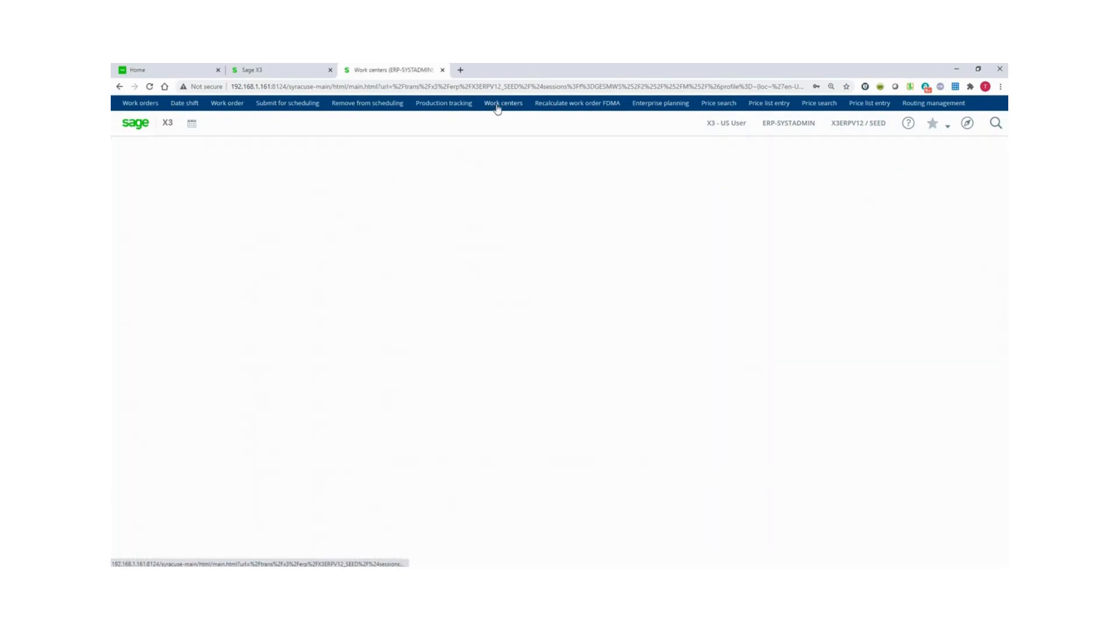
Filter work centers by code MAC016 and show the Bike Assembly Bench's capacity variations.
left_click(498, 107)
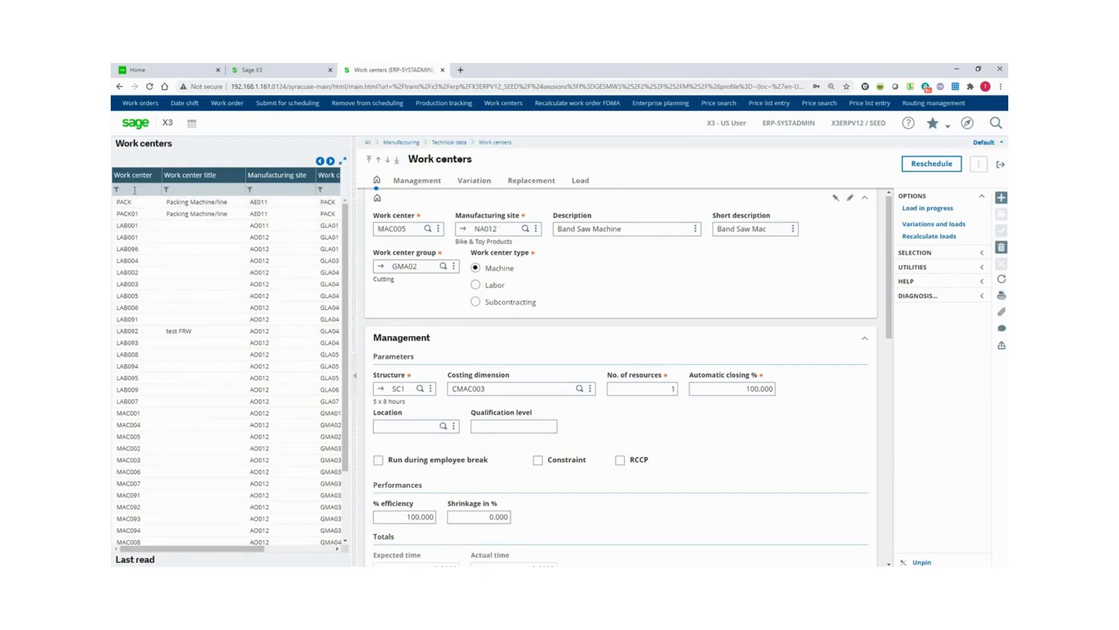
left_click(134, 190)
type("MAC016")
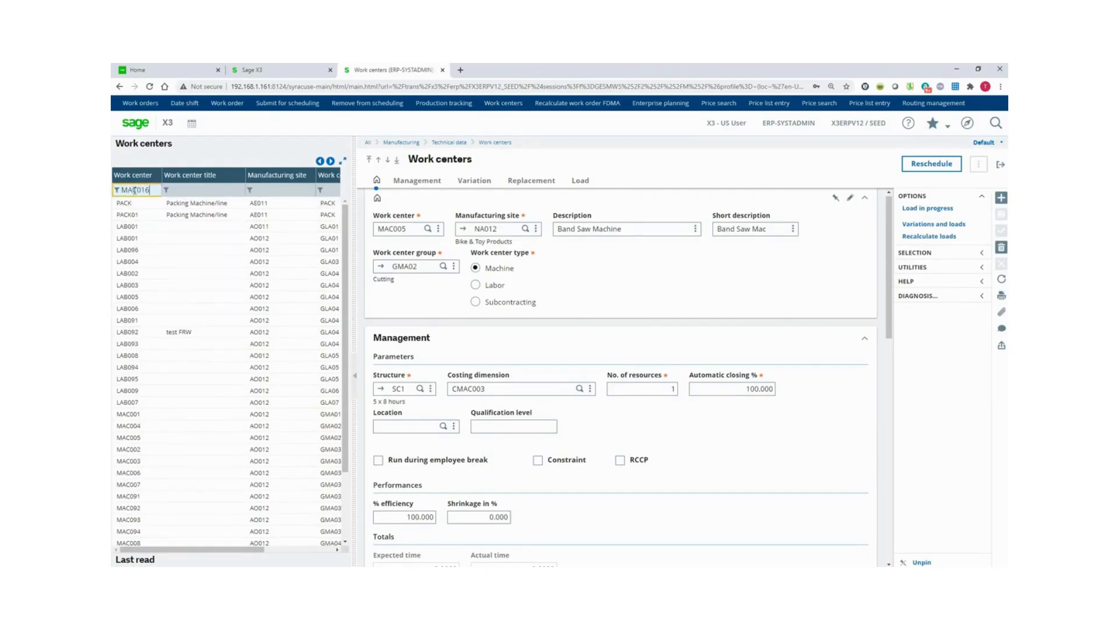
key("Tab")
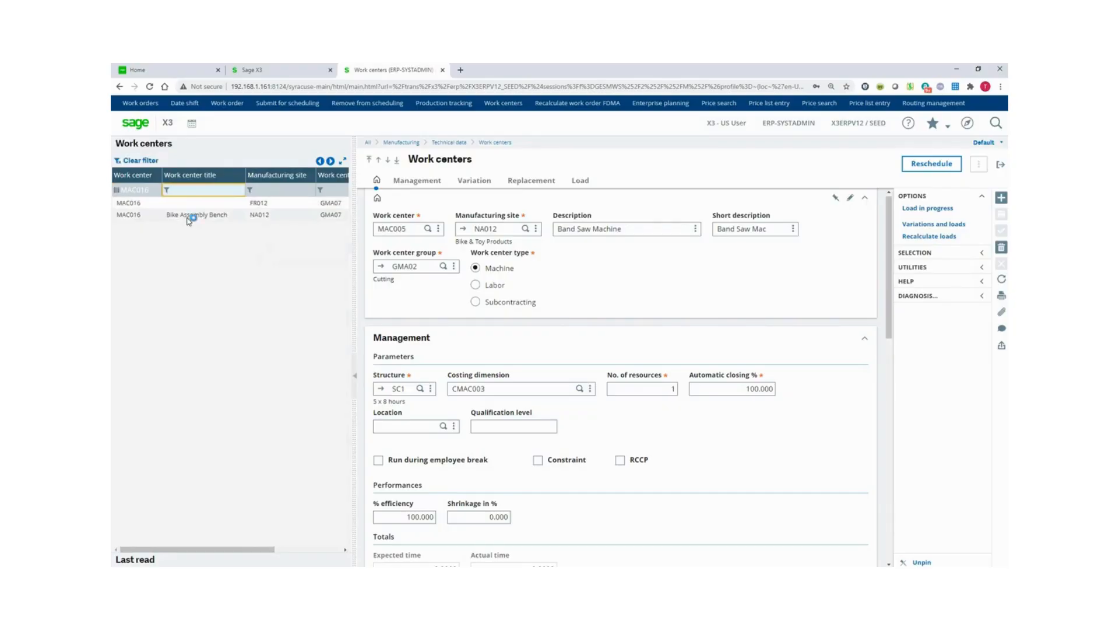
left_click(187, 221)
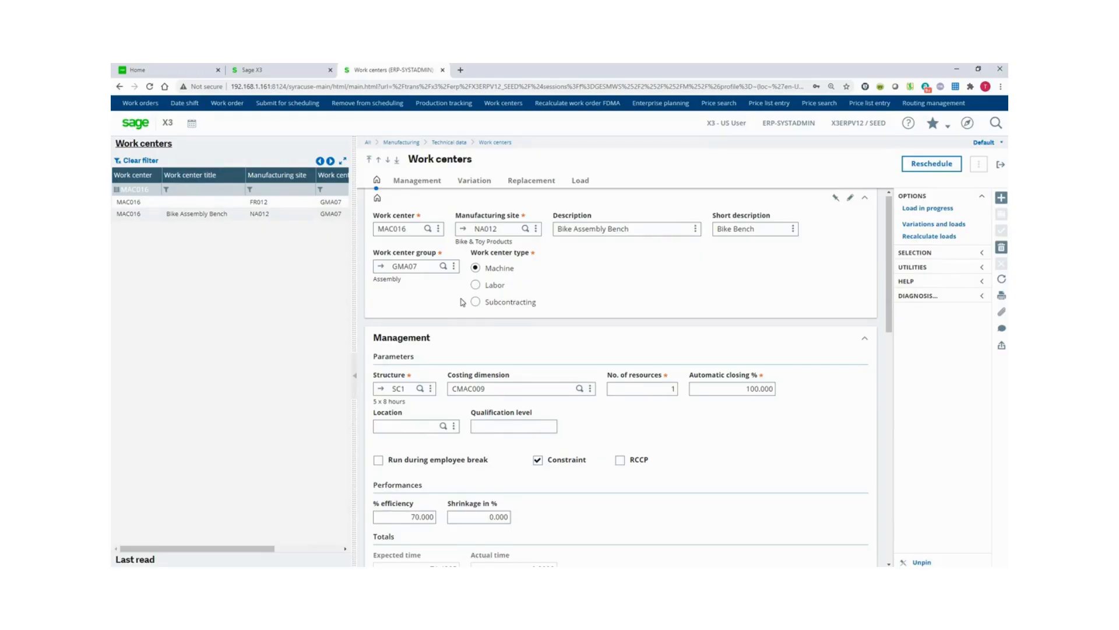
scroll(462, 302, "down", 3)
scroll(461, 299, "down", 2)
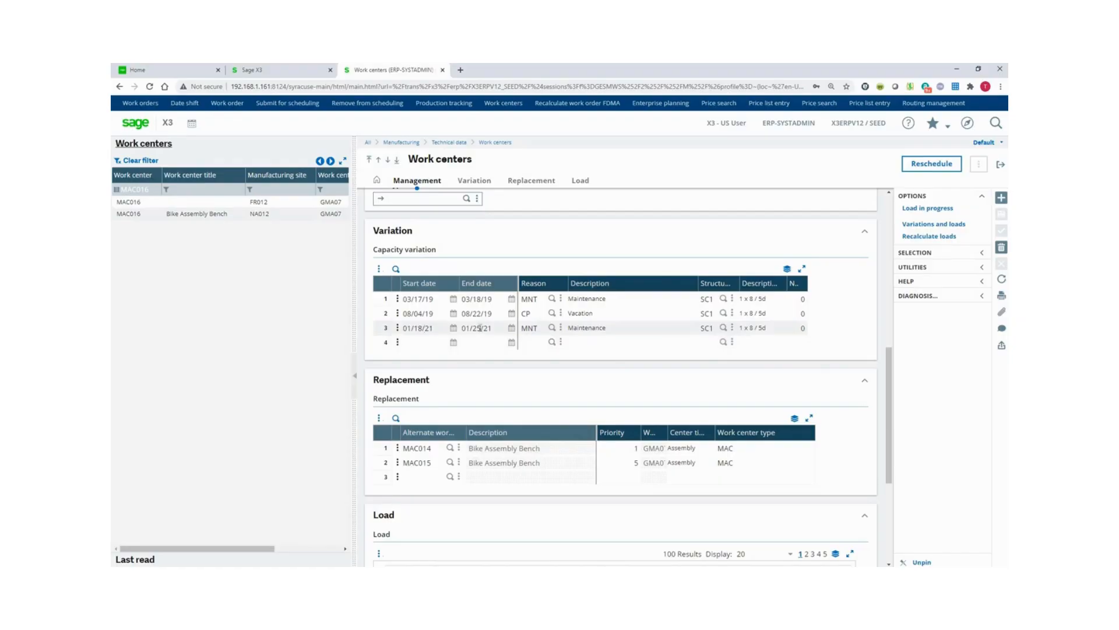
Check the capacity variation reason codes, then leave MAC016 discarding its unsaved changes.
left_click(551, 330)
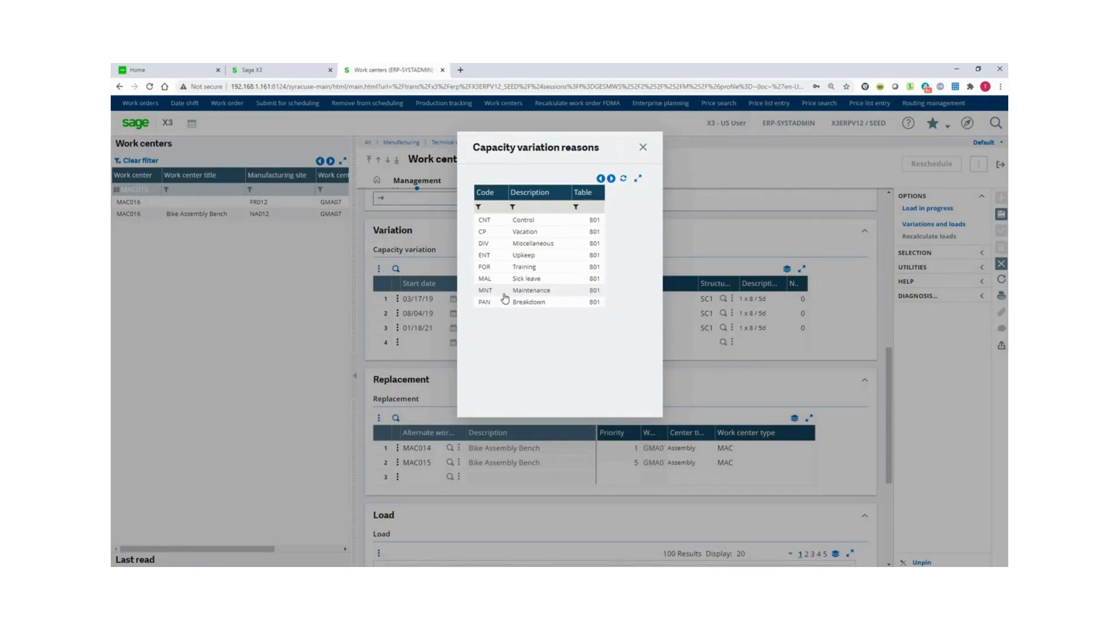
left_click(644, 148)
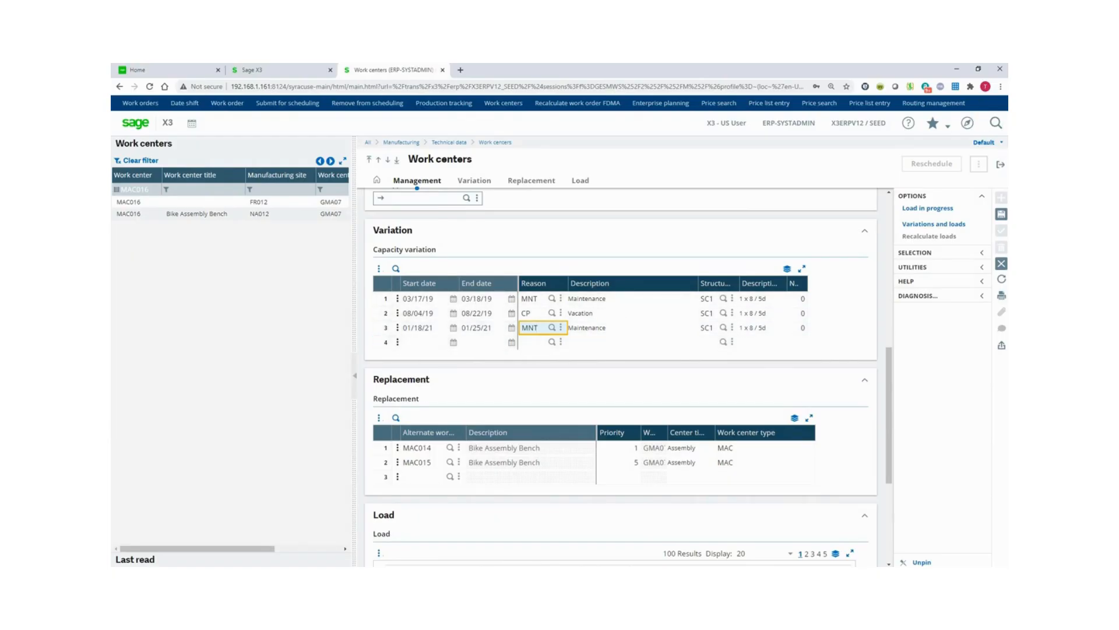
left_click(1000, 166)
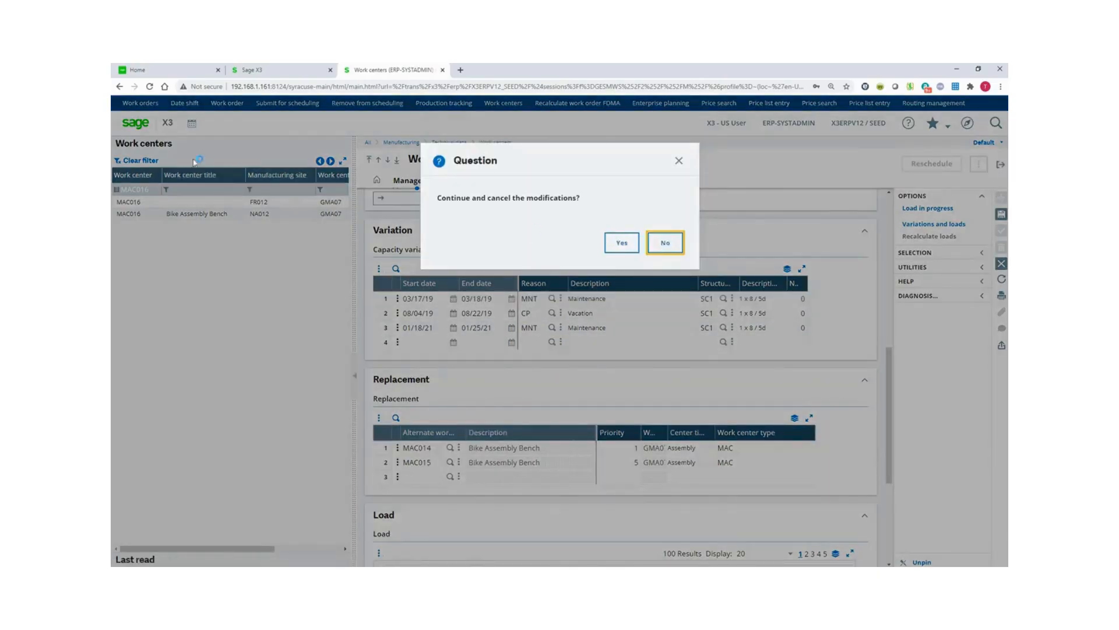
left_click(620, 243)
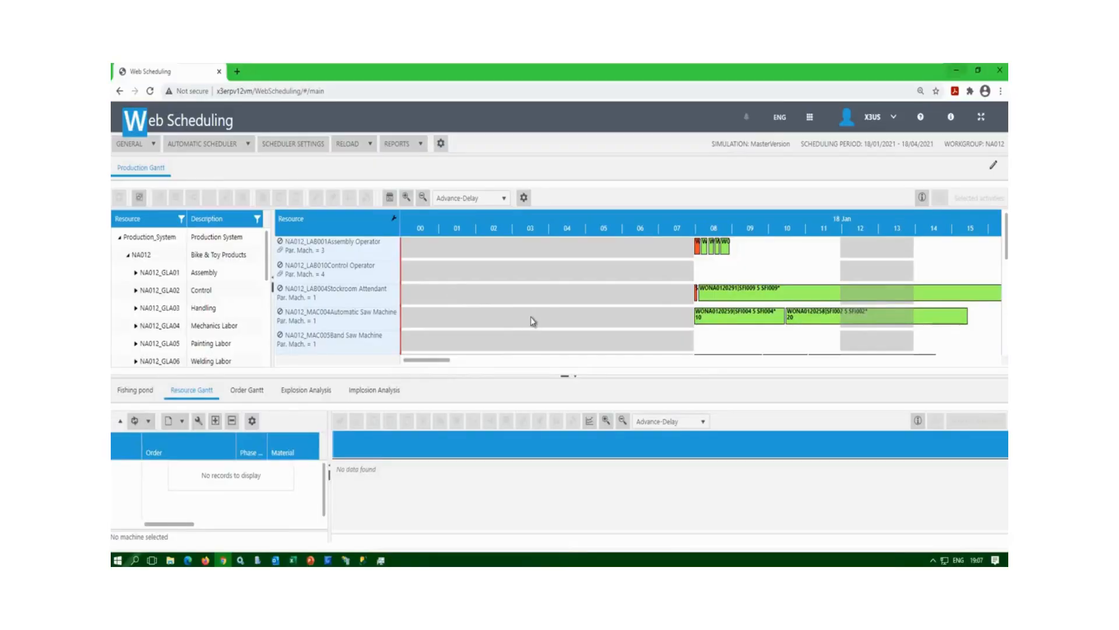
left_click_drag(432, 366, 458, 365)
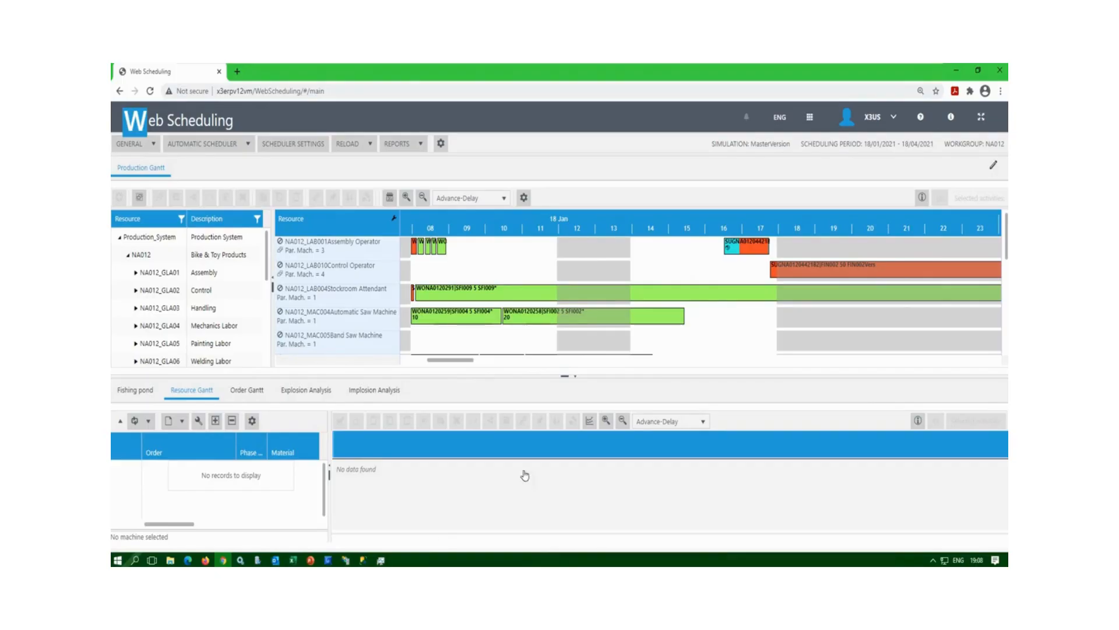
Minimise the Web Scheduling browser and the VMware console to reveal the desktop.
left_click(589, 338)
left_click(956, 70)
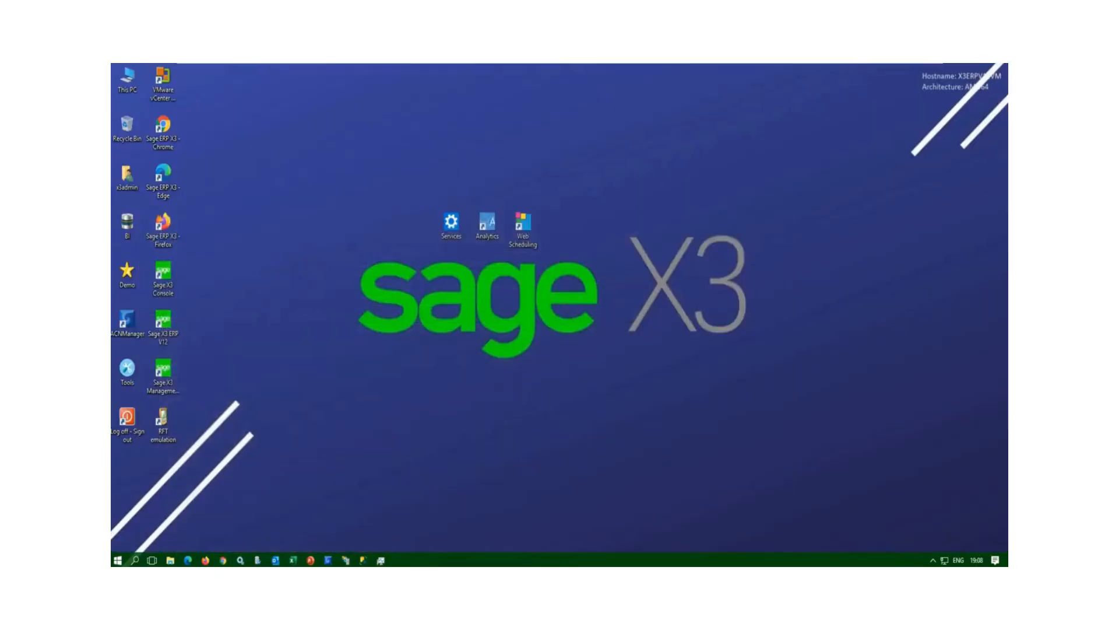
left_click(907, 69)
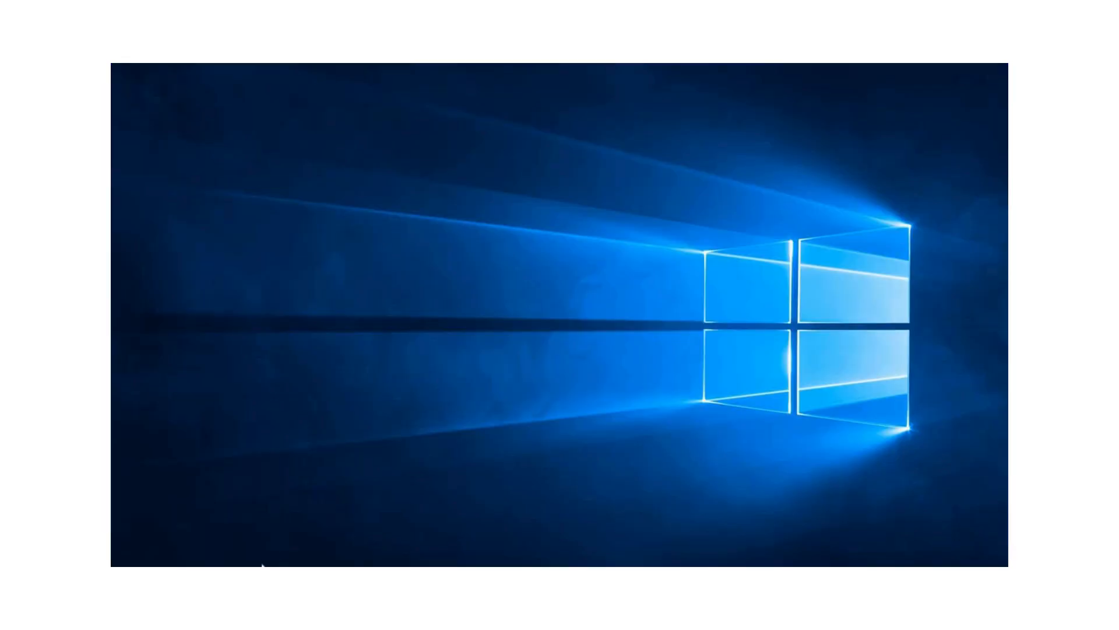